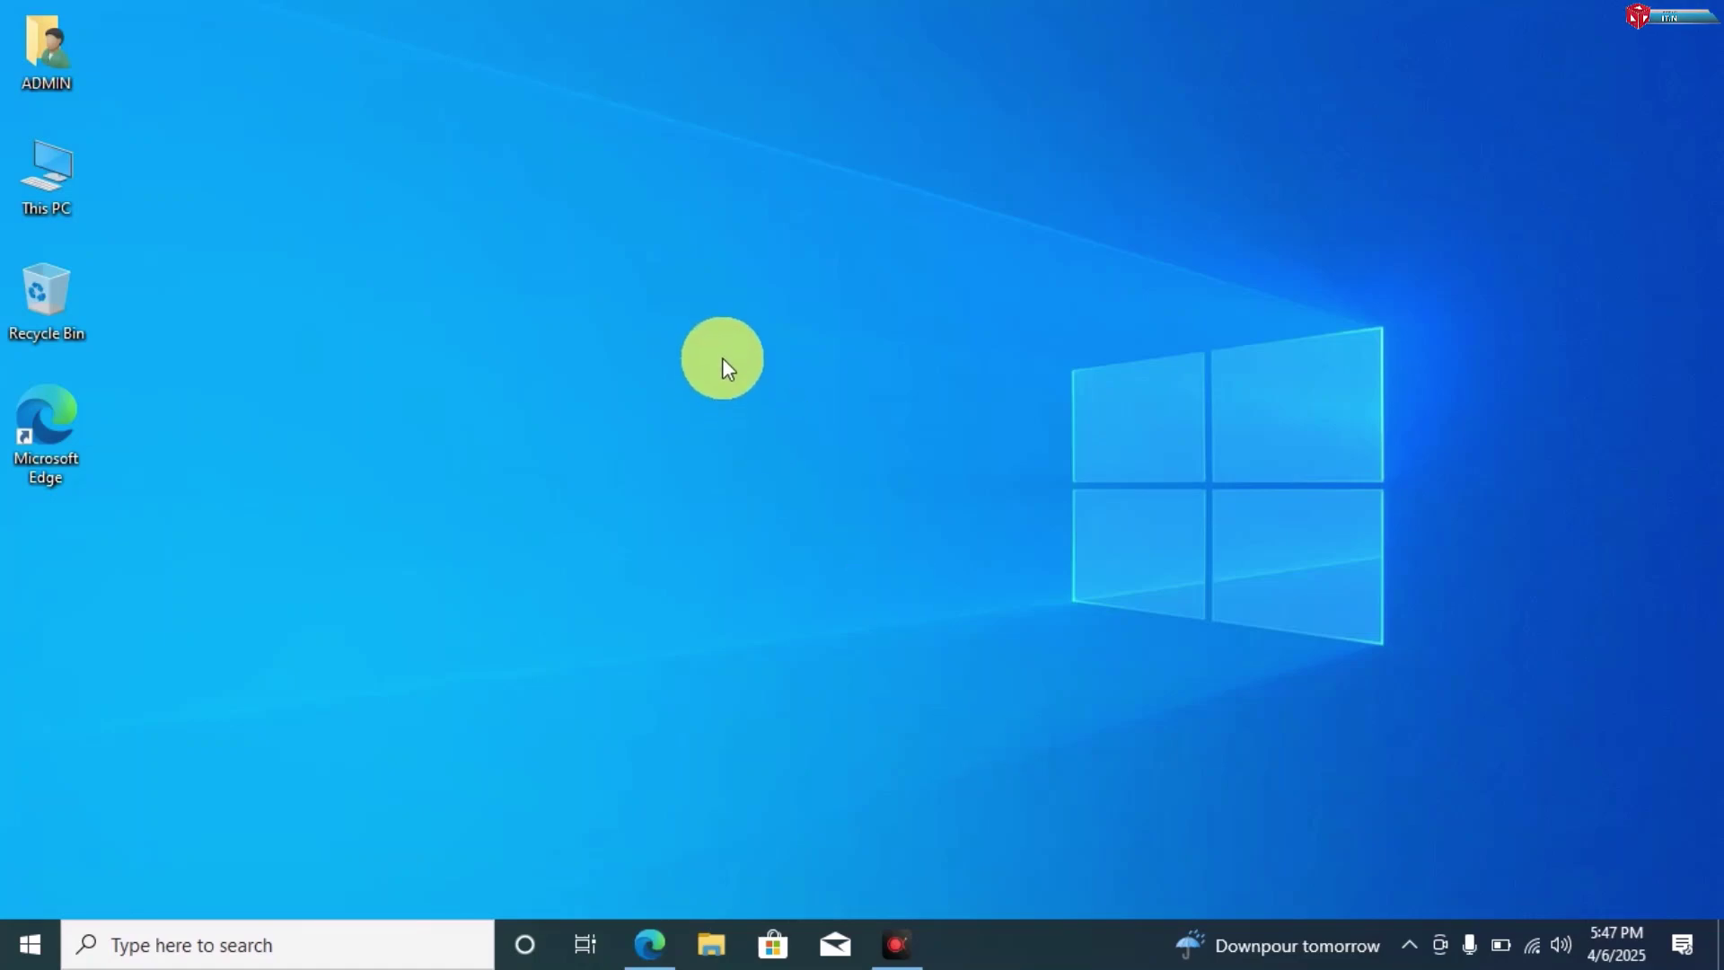
Refresh the Windows desktop twice from its context menu
right_click(727, 327)
left_click(763, 400)
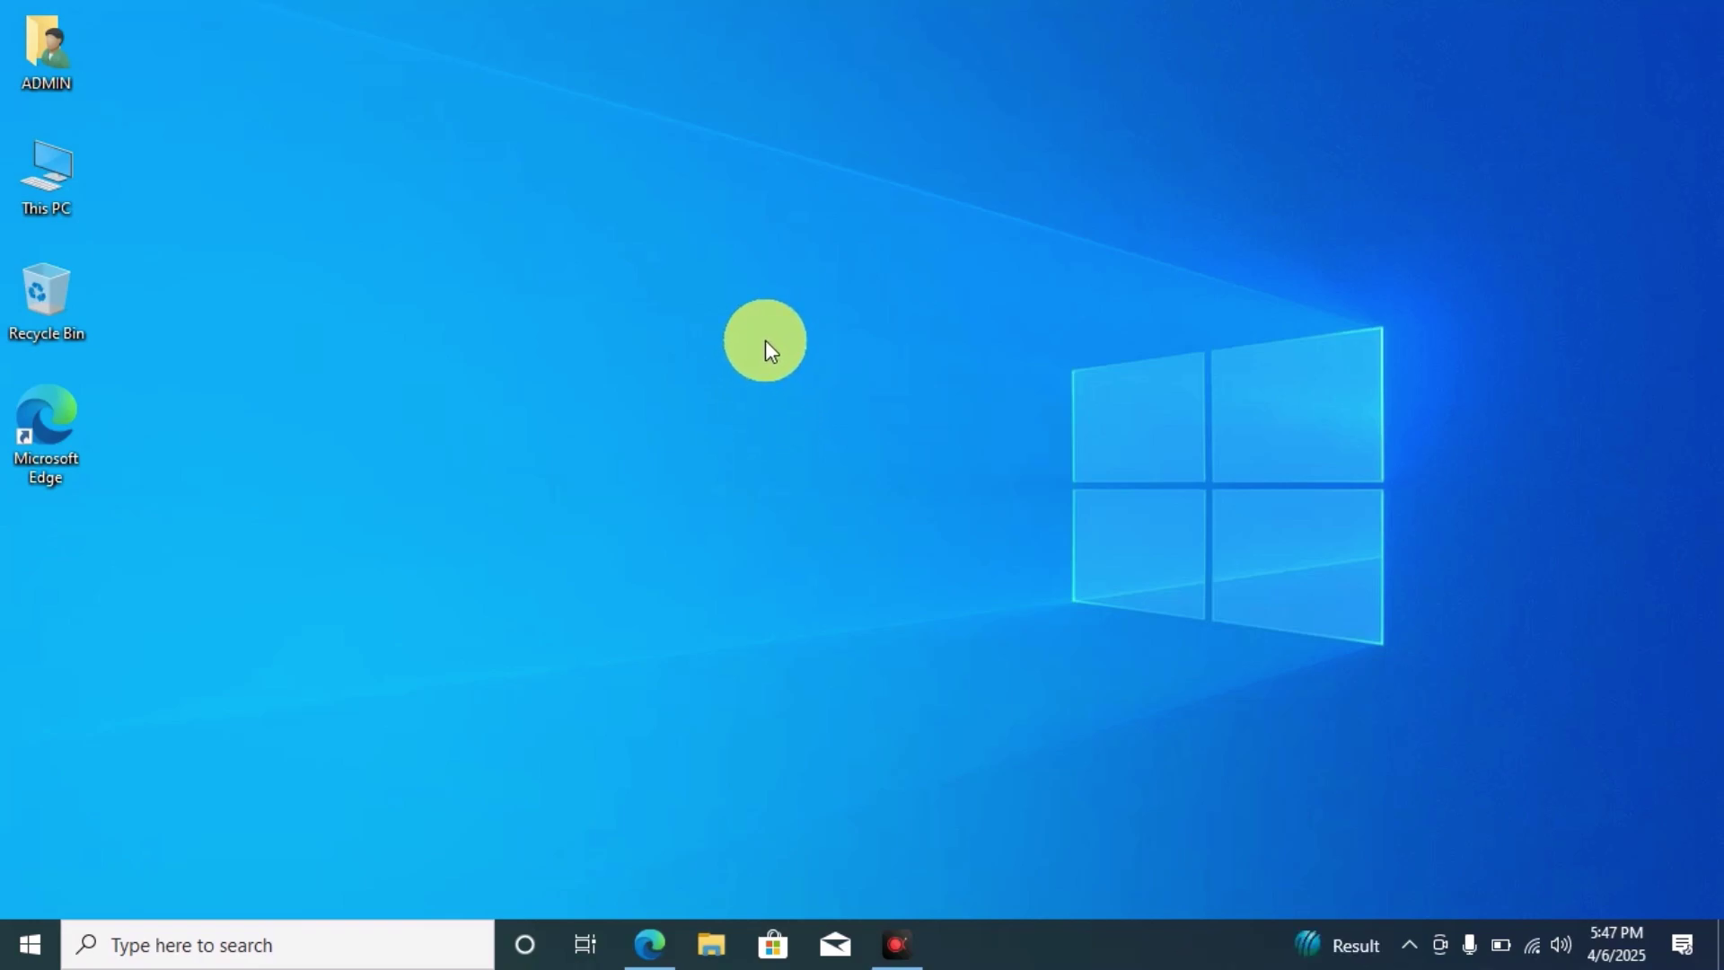
right_click(695, 278)
left_click(734, 344)
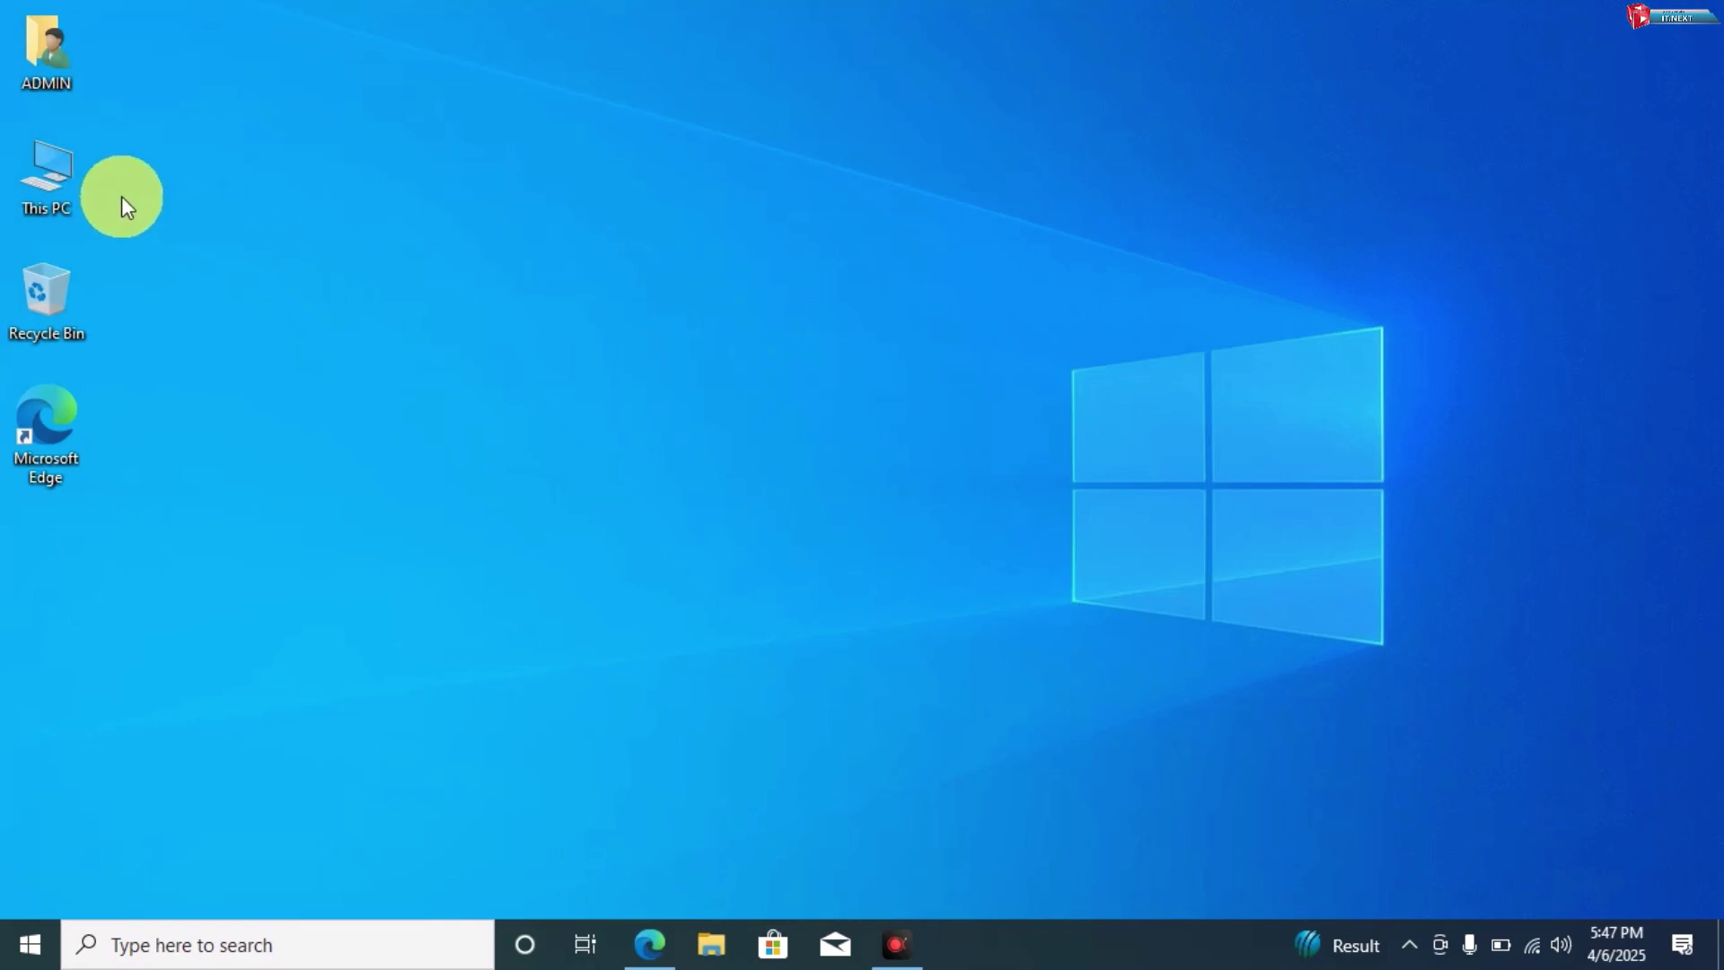
Open This PC, check New Volume (D:) with 140 GB free, refresh, then close the window
double_click(73, 178)
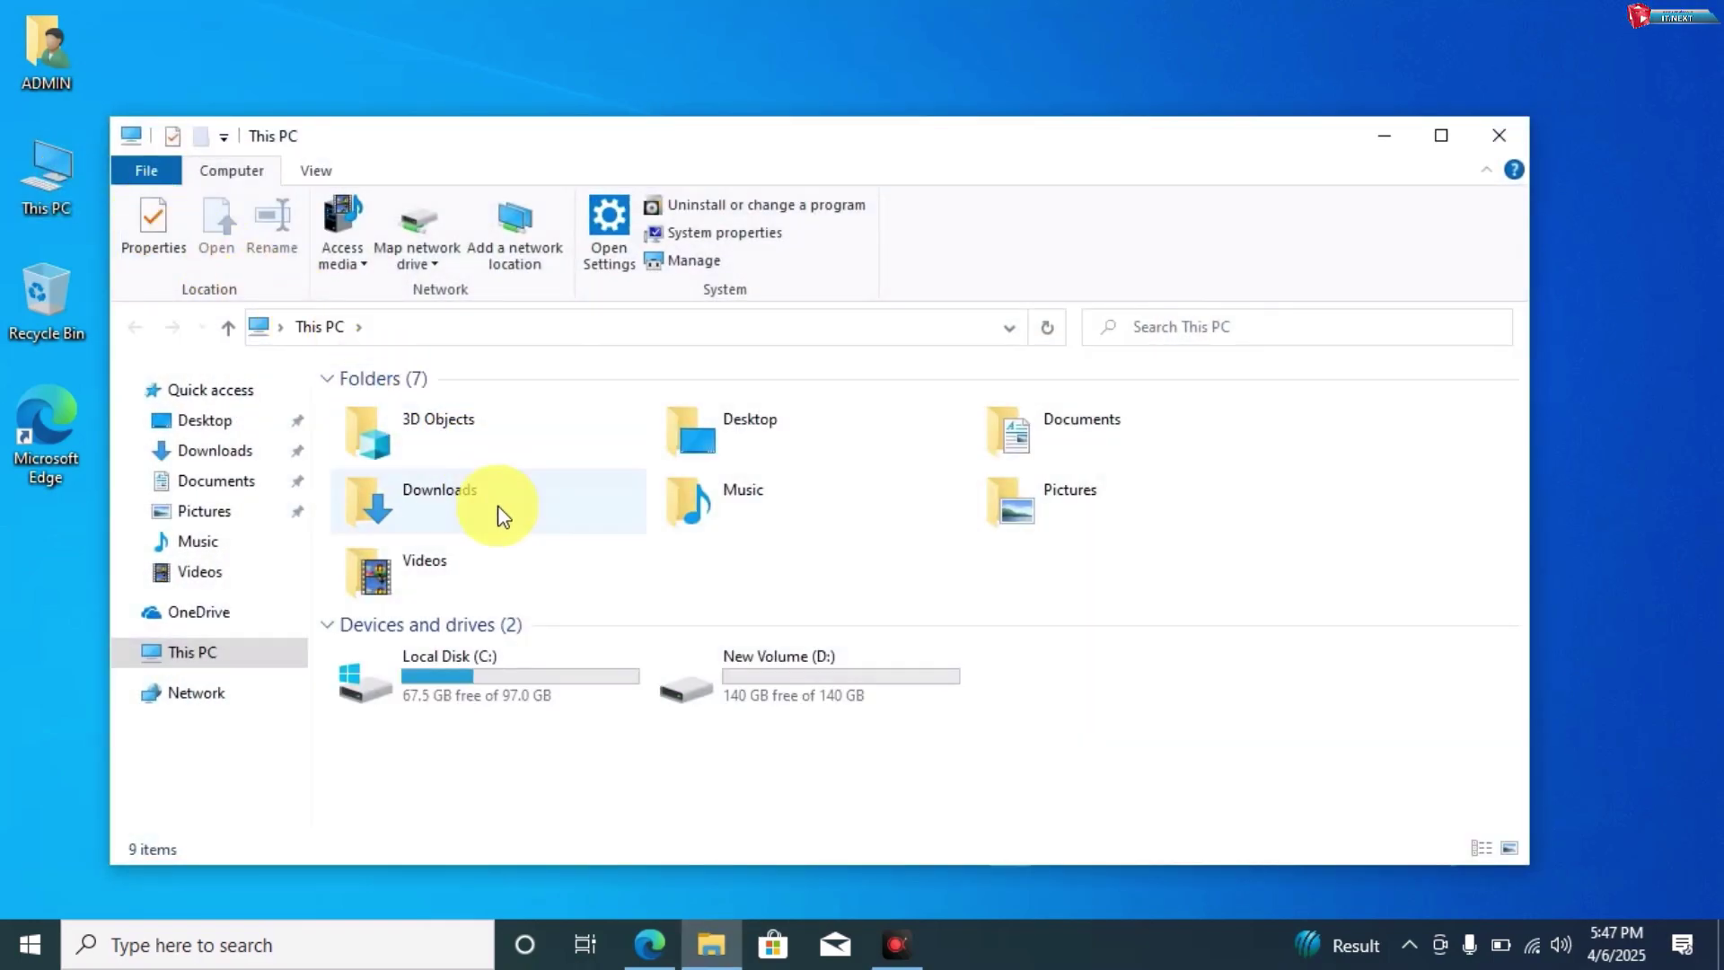
left_click(852, 698)
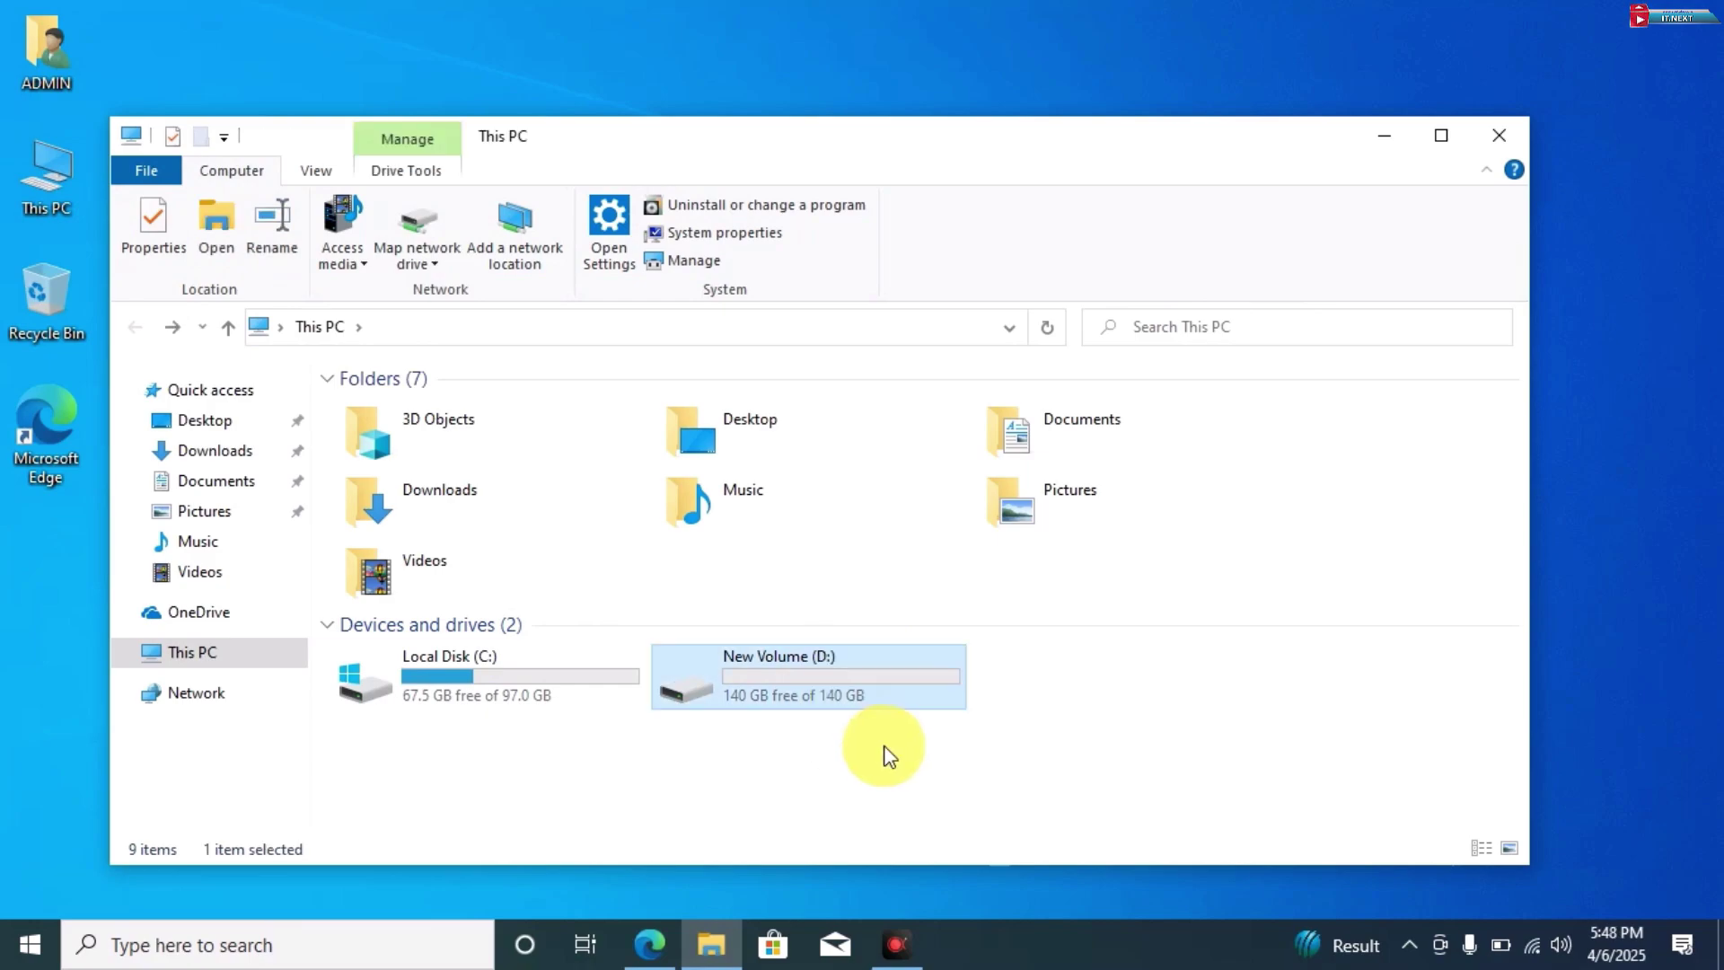
right_click(1562, 451)
left_click(1595, 508)
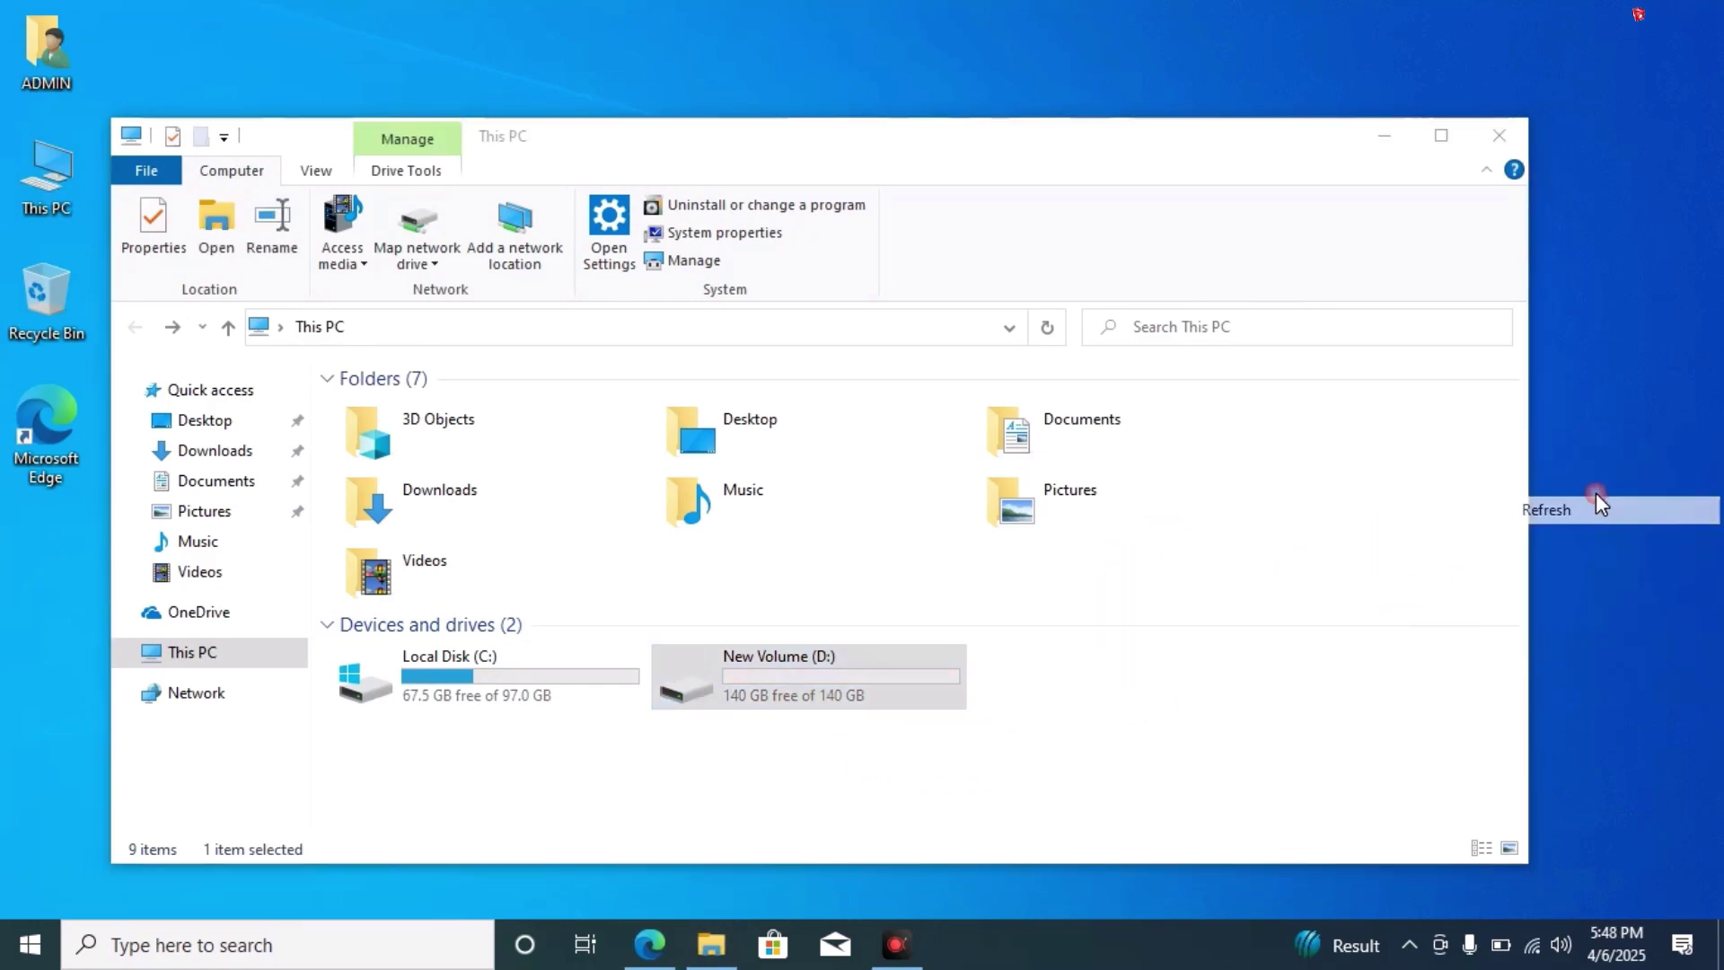
left_click(1502, 140)
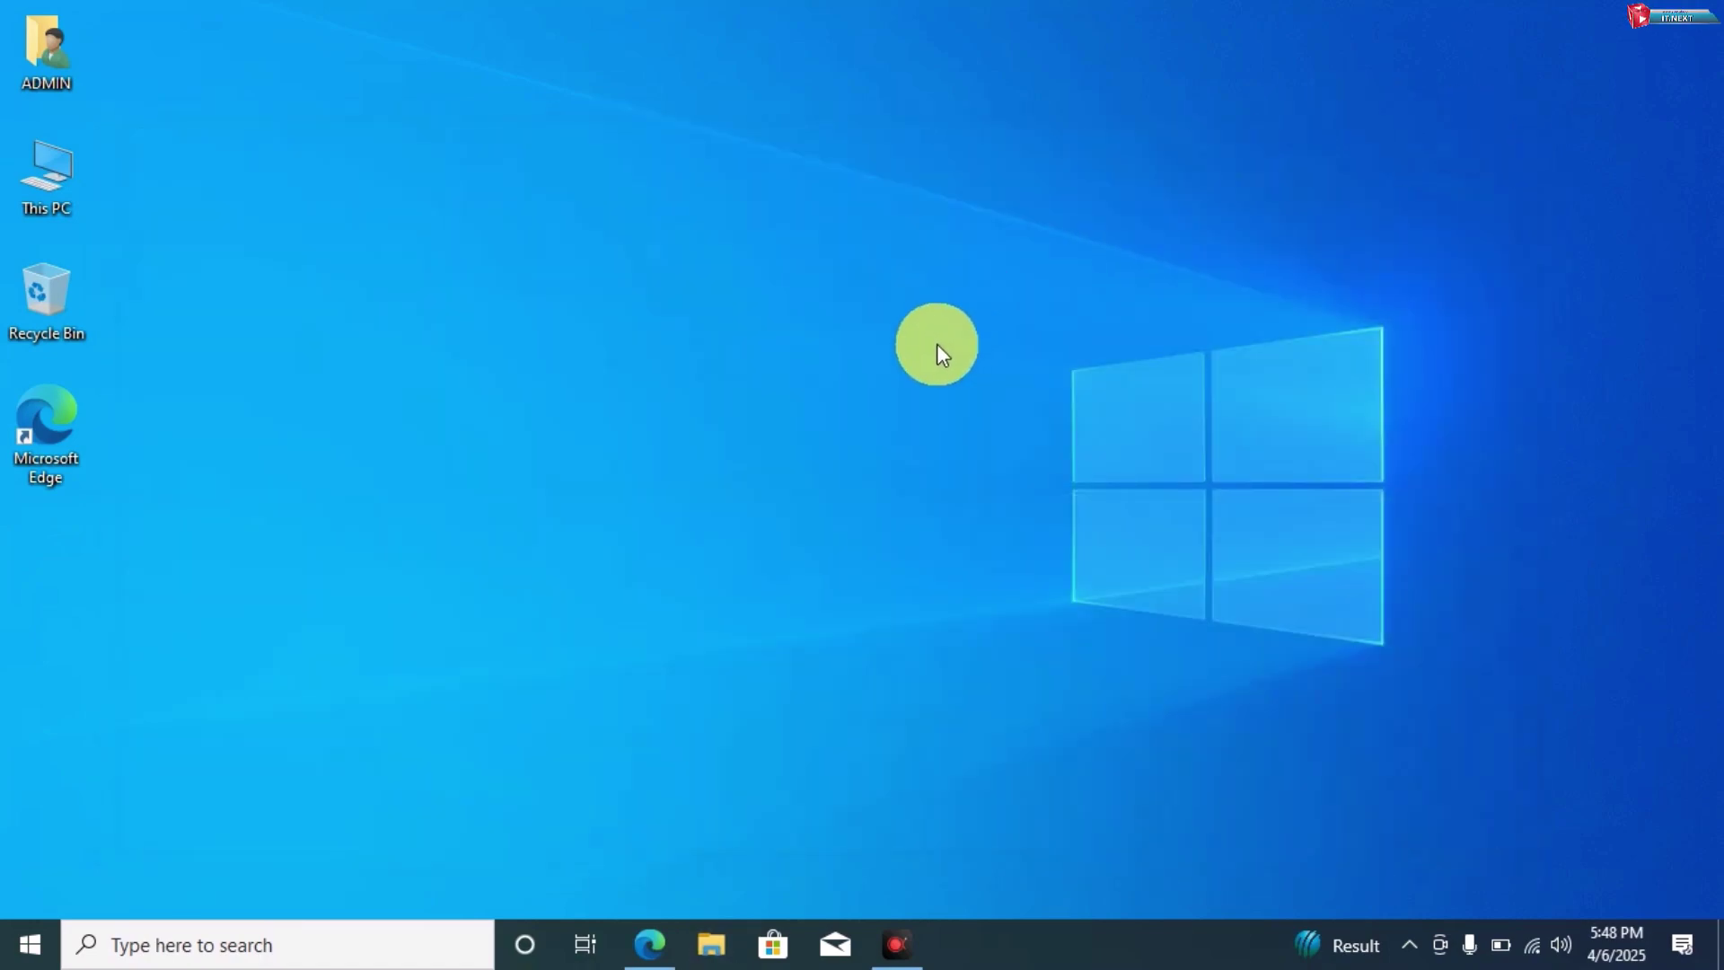
Launch Edge and search Google for 'download windows 11 iso'
left_click(650, 945)
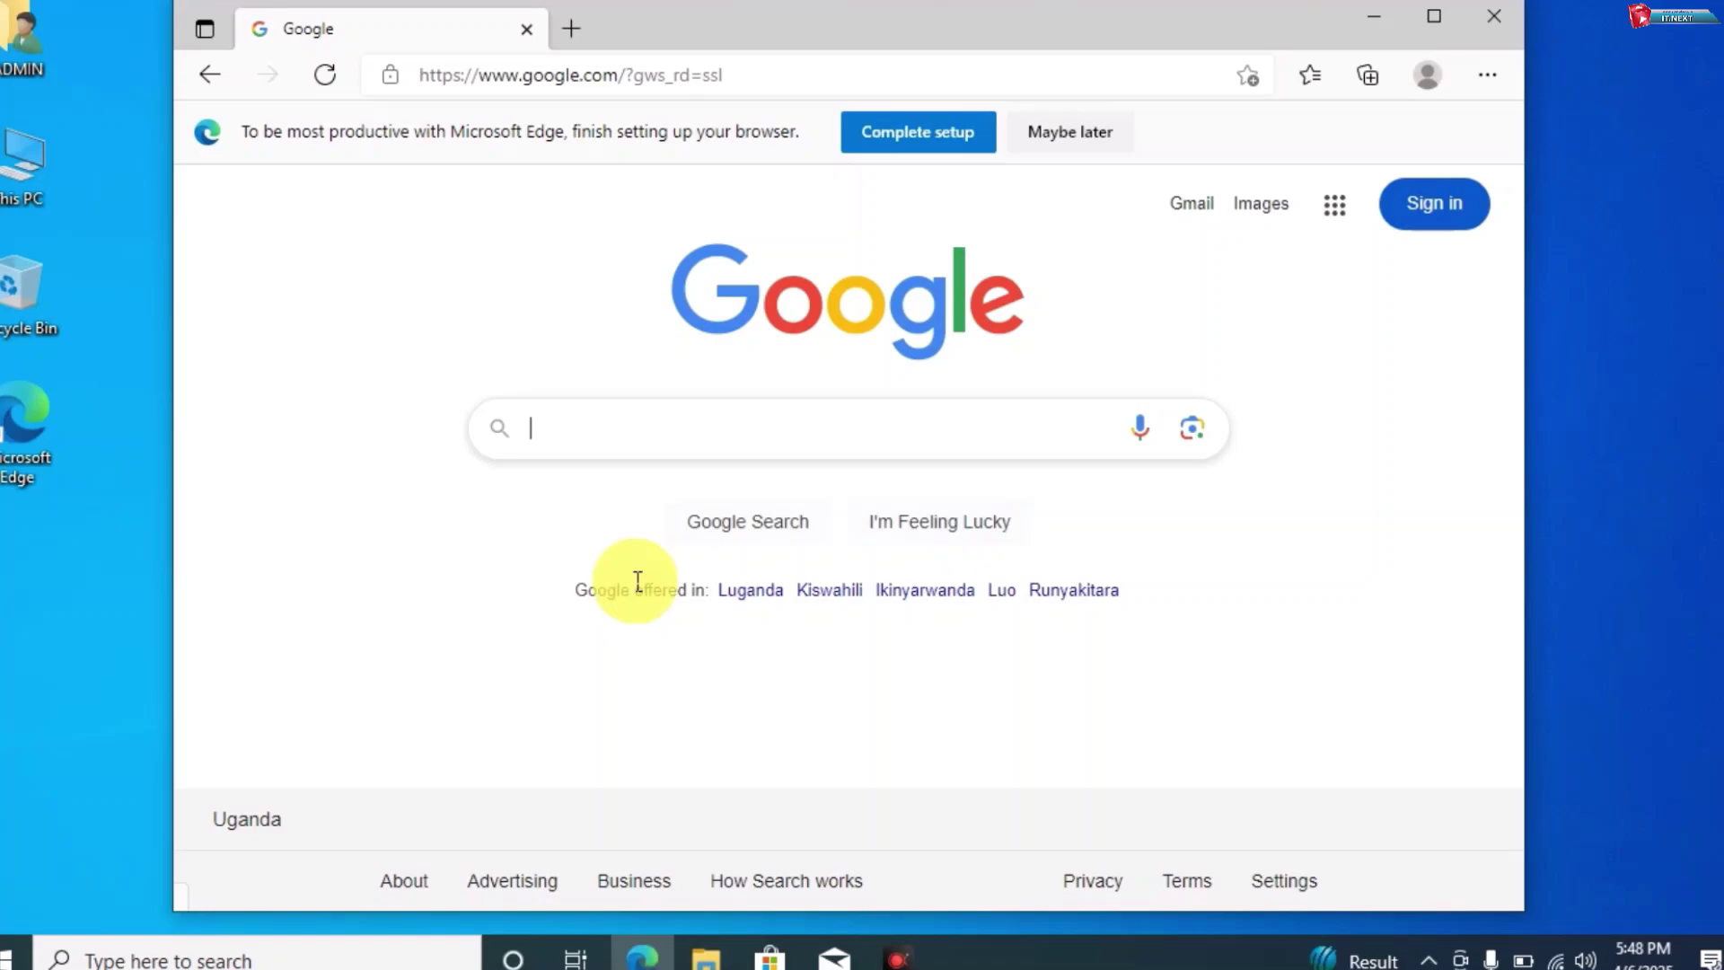
left_click(715, 438)
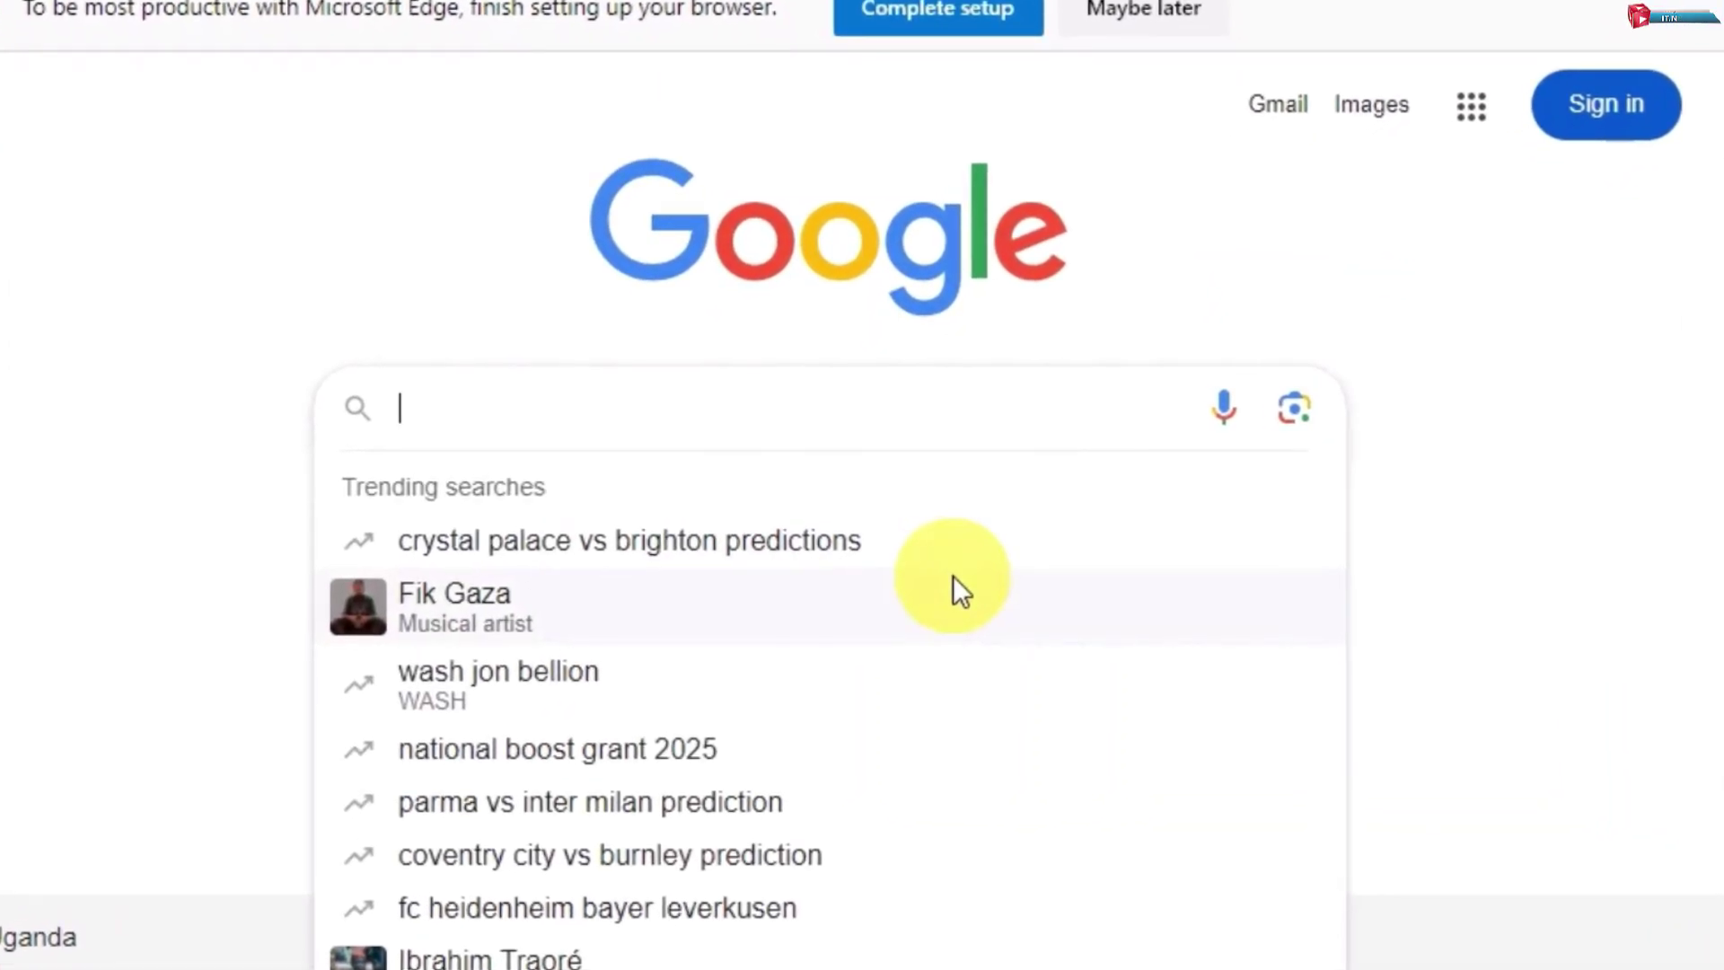
type("download windows 11")
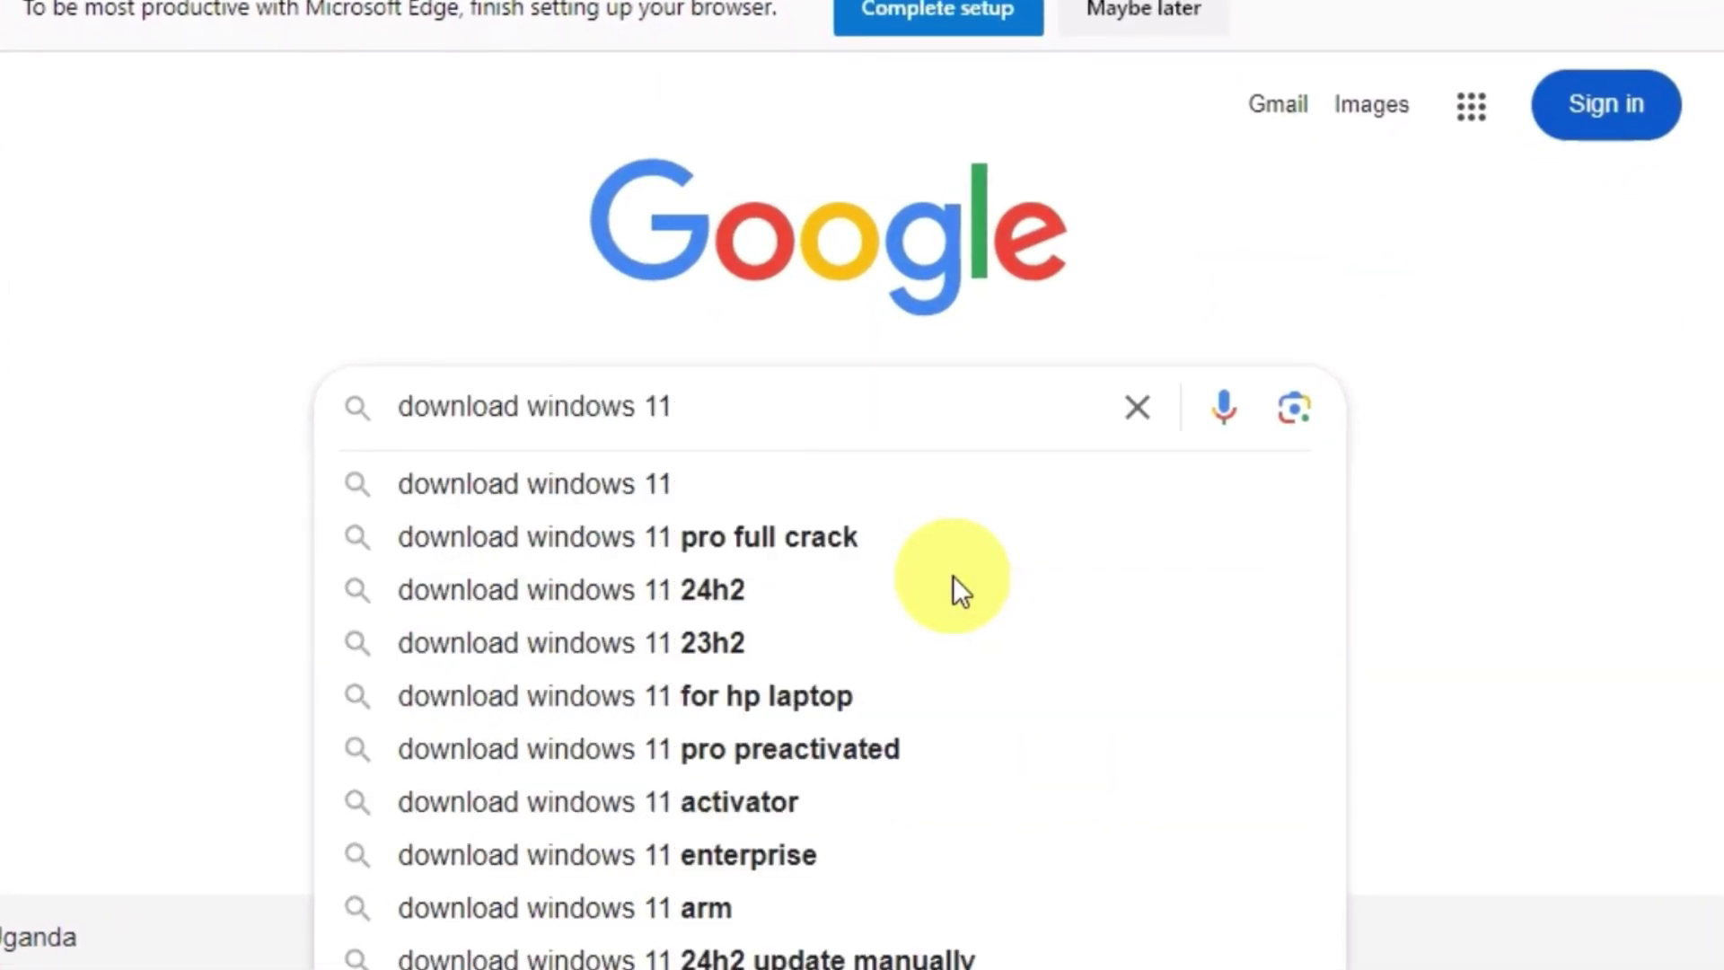
type(" iso")
key("Return")
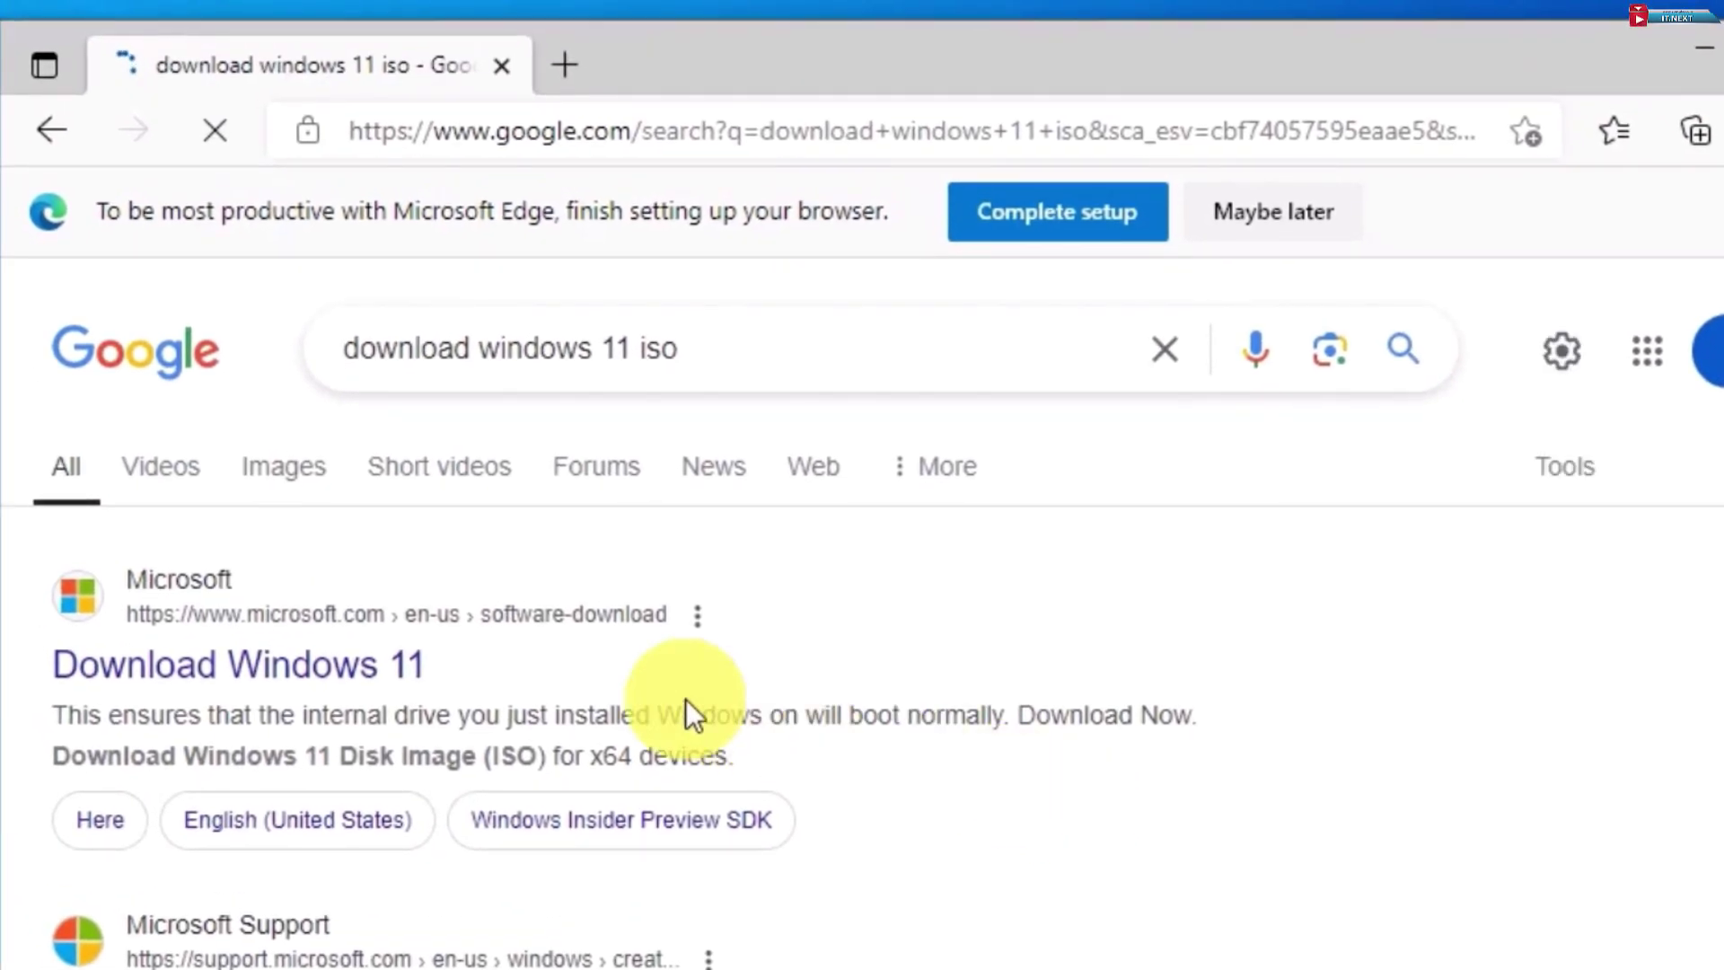
Open Microsoft's Download Windows 11 page and find the Disk Image (ISO) section
left_click(387, 691)
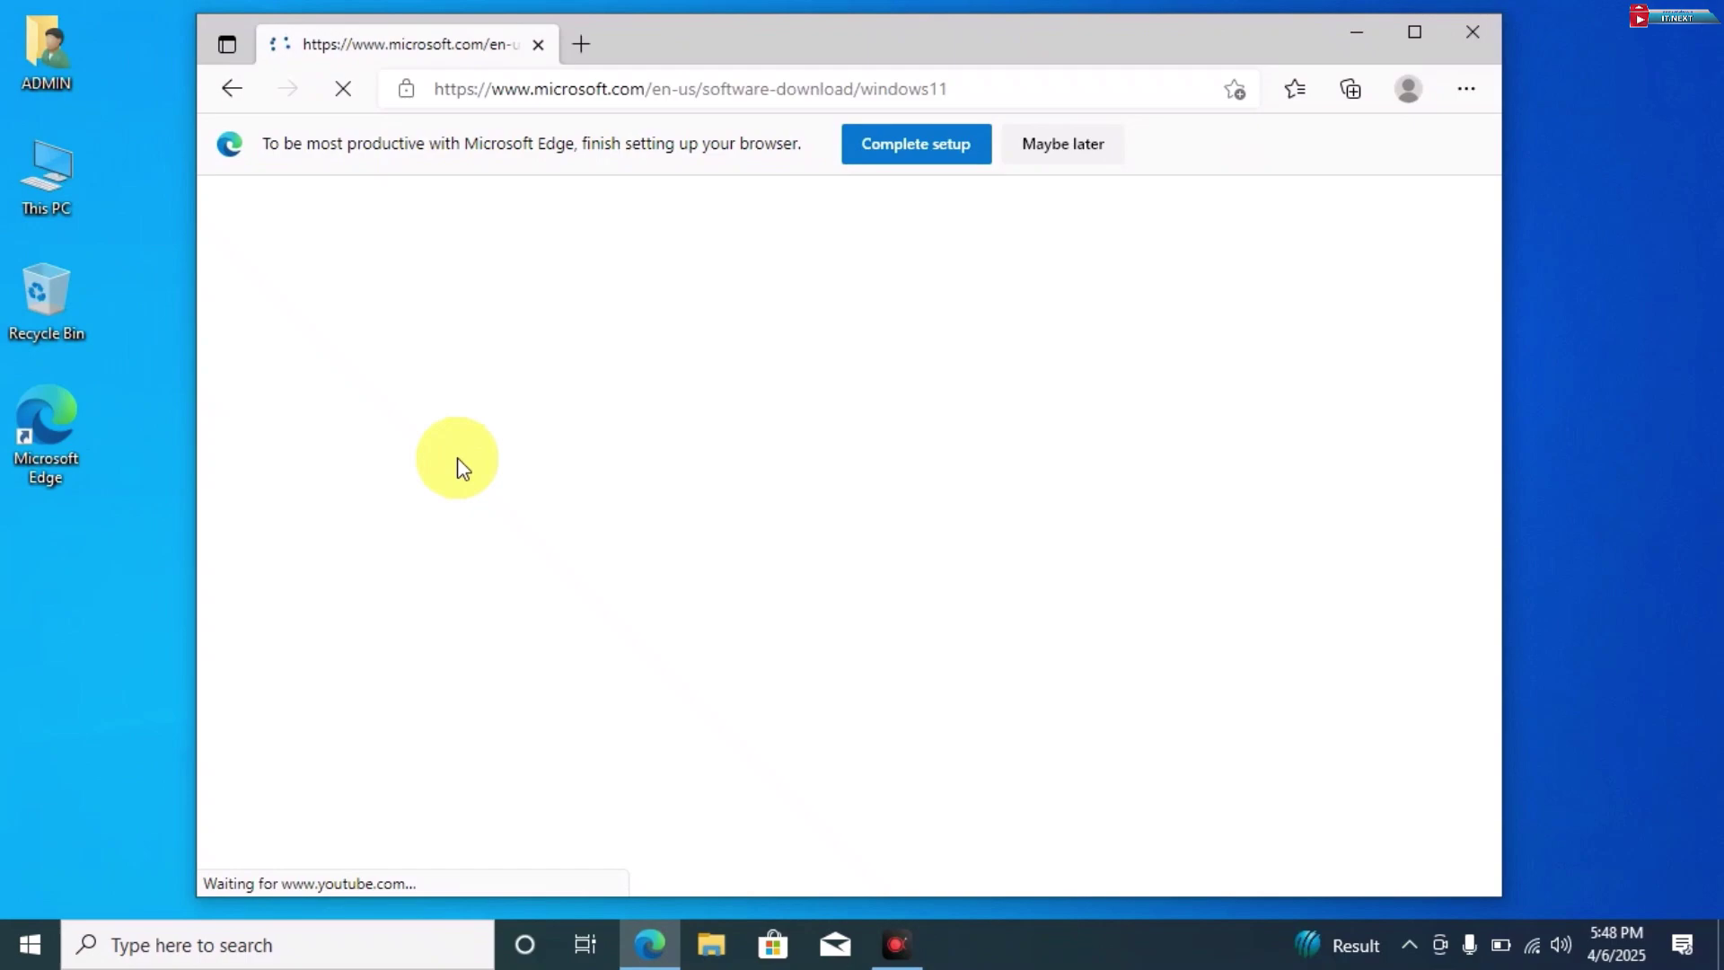
scroll(1018, 544, "down", 1)
scroll(1017, 544, "down", 2)
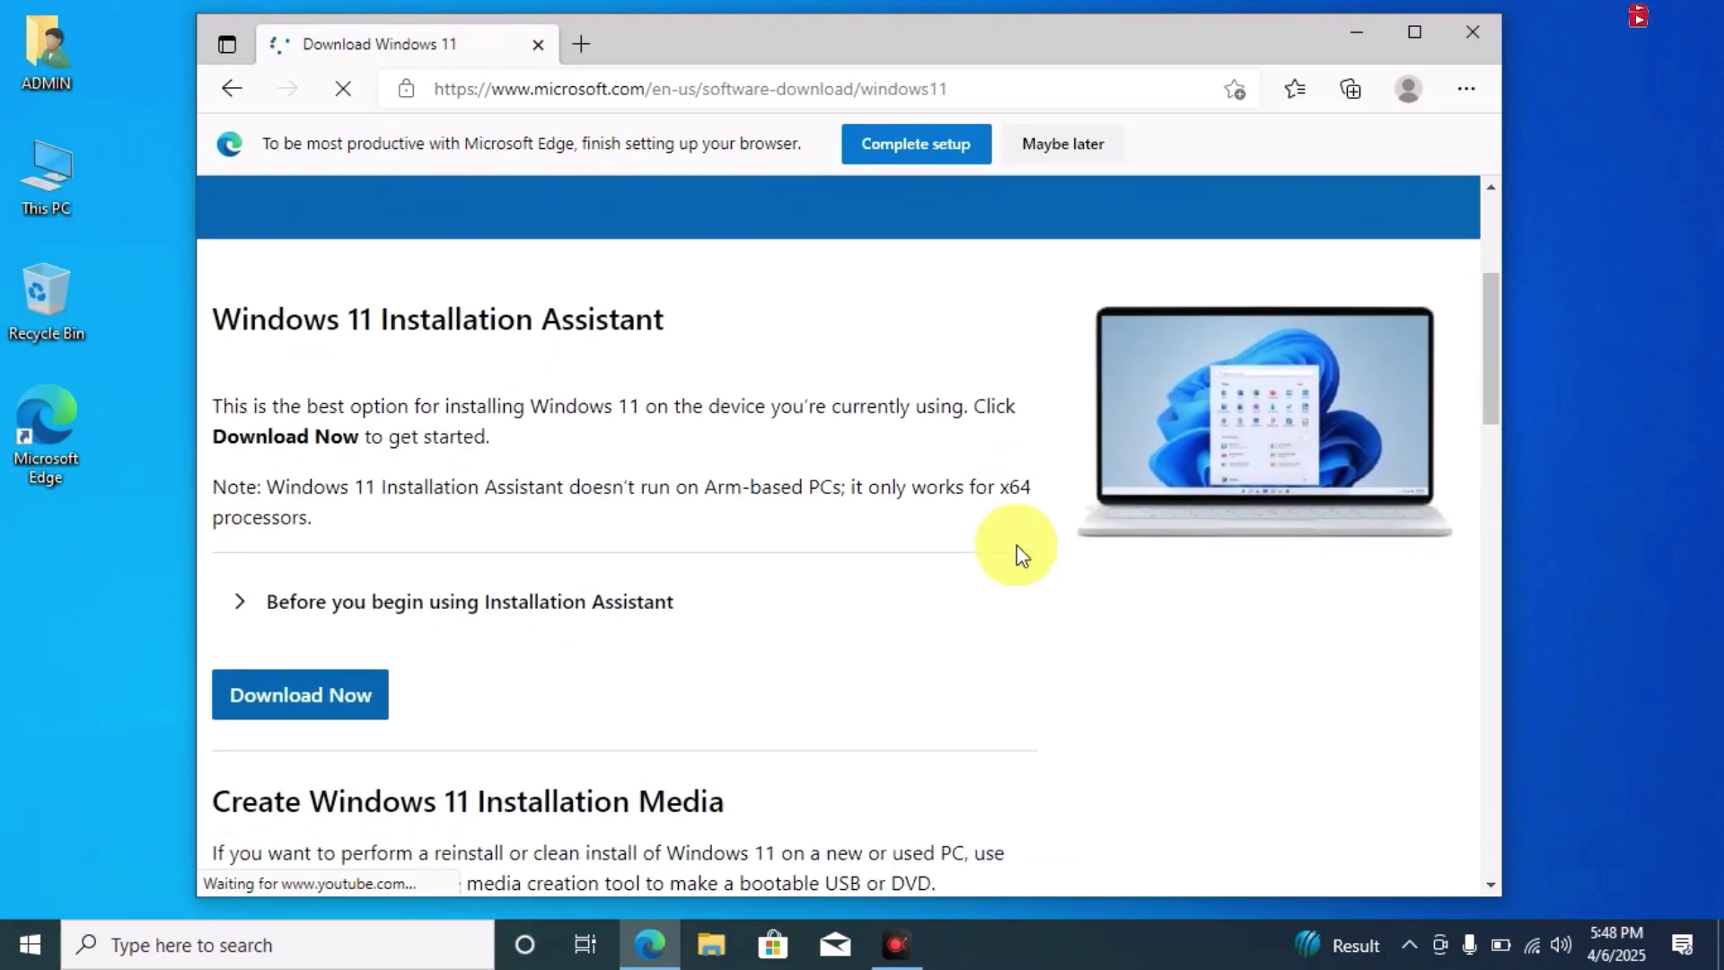
scroll(1016, 545, "down", 5)
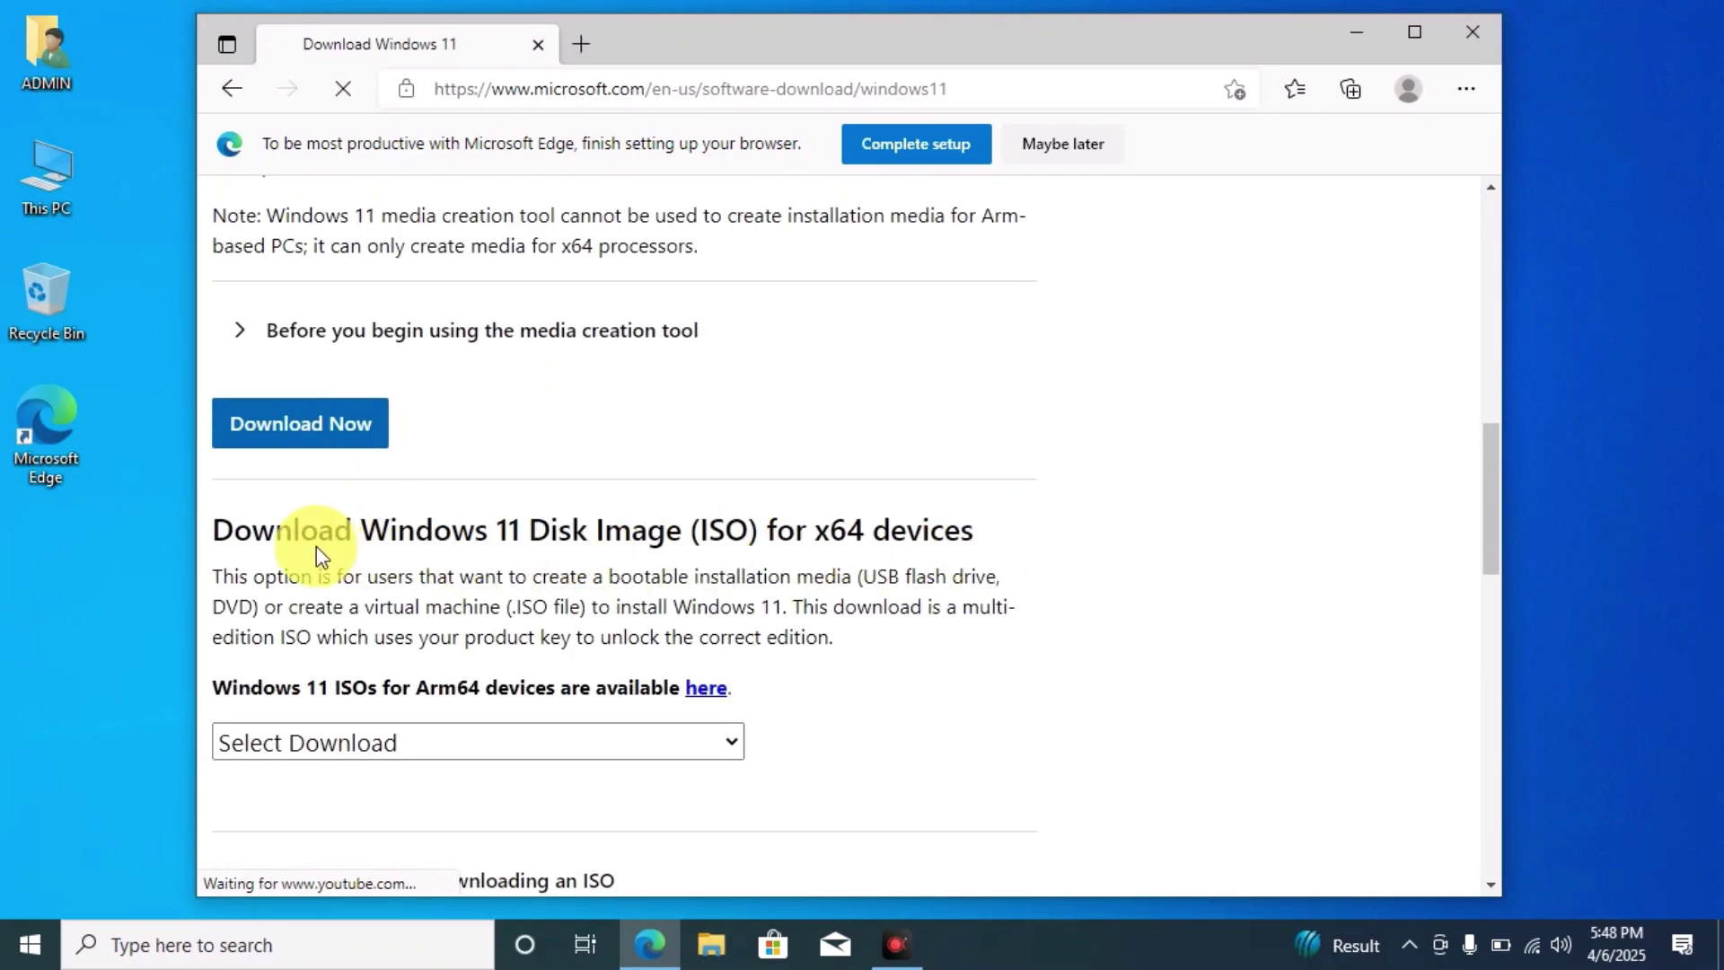
left_click_drag(226, 525, 1050, 554)
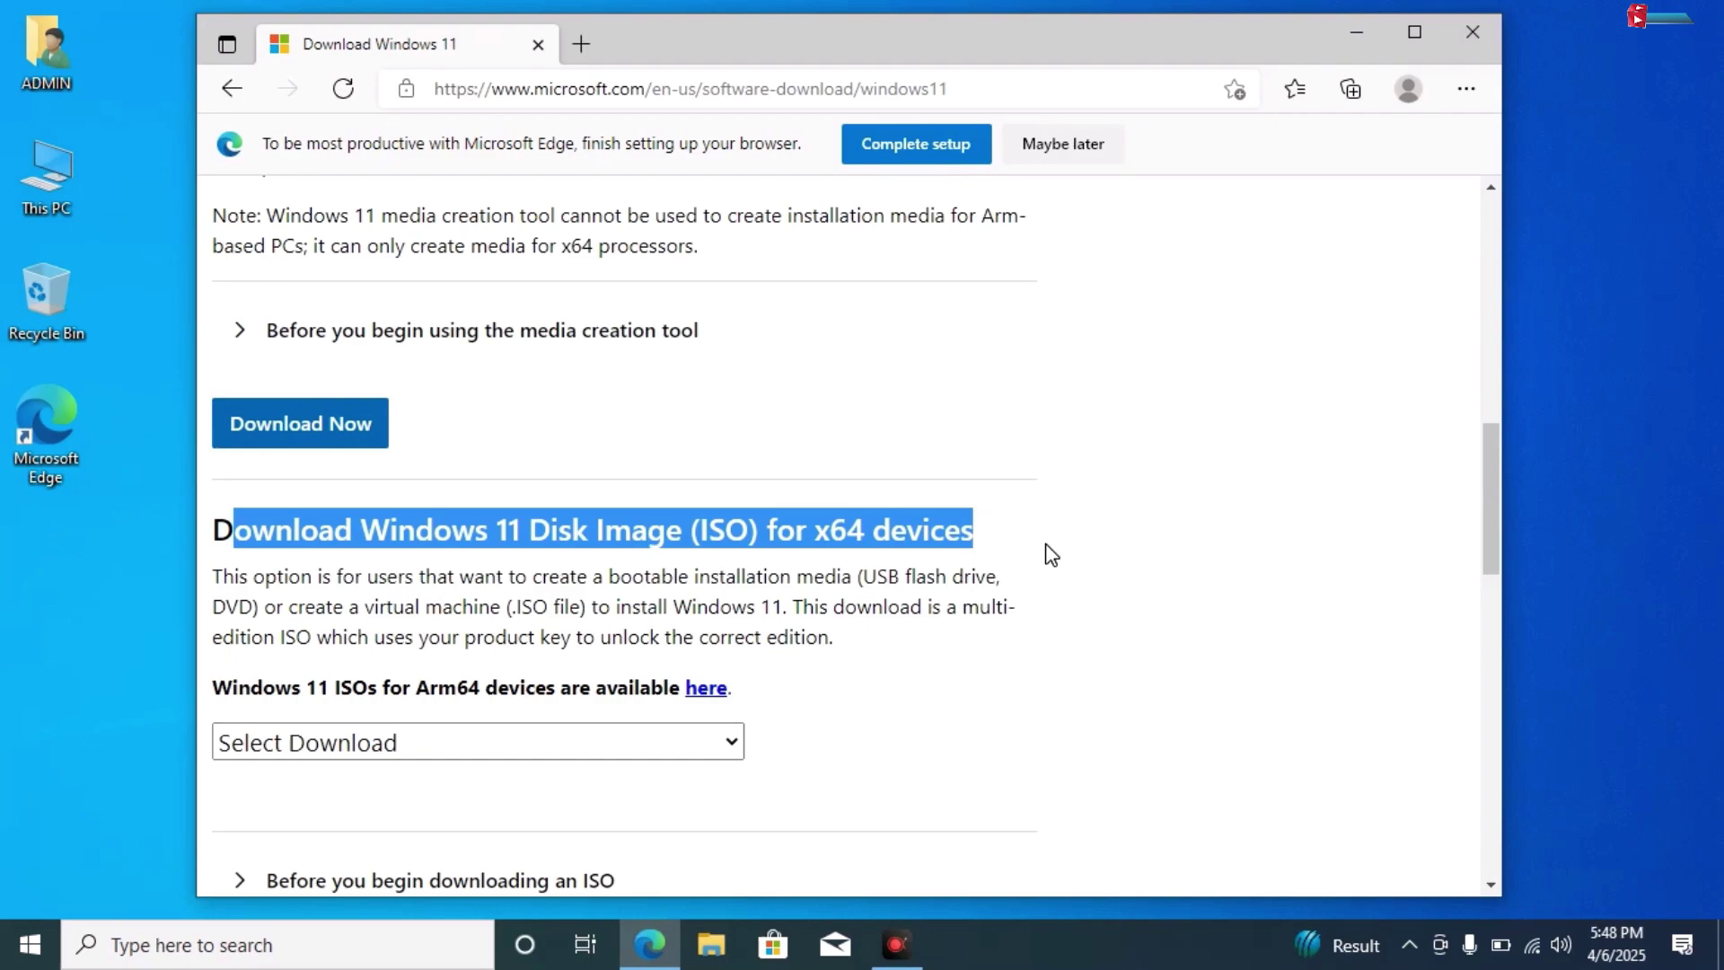
left_click(1050, 546)
triple_click(219, 527)
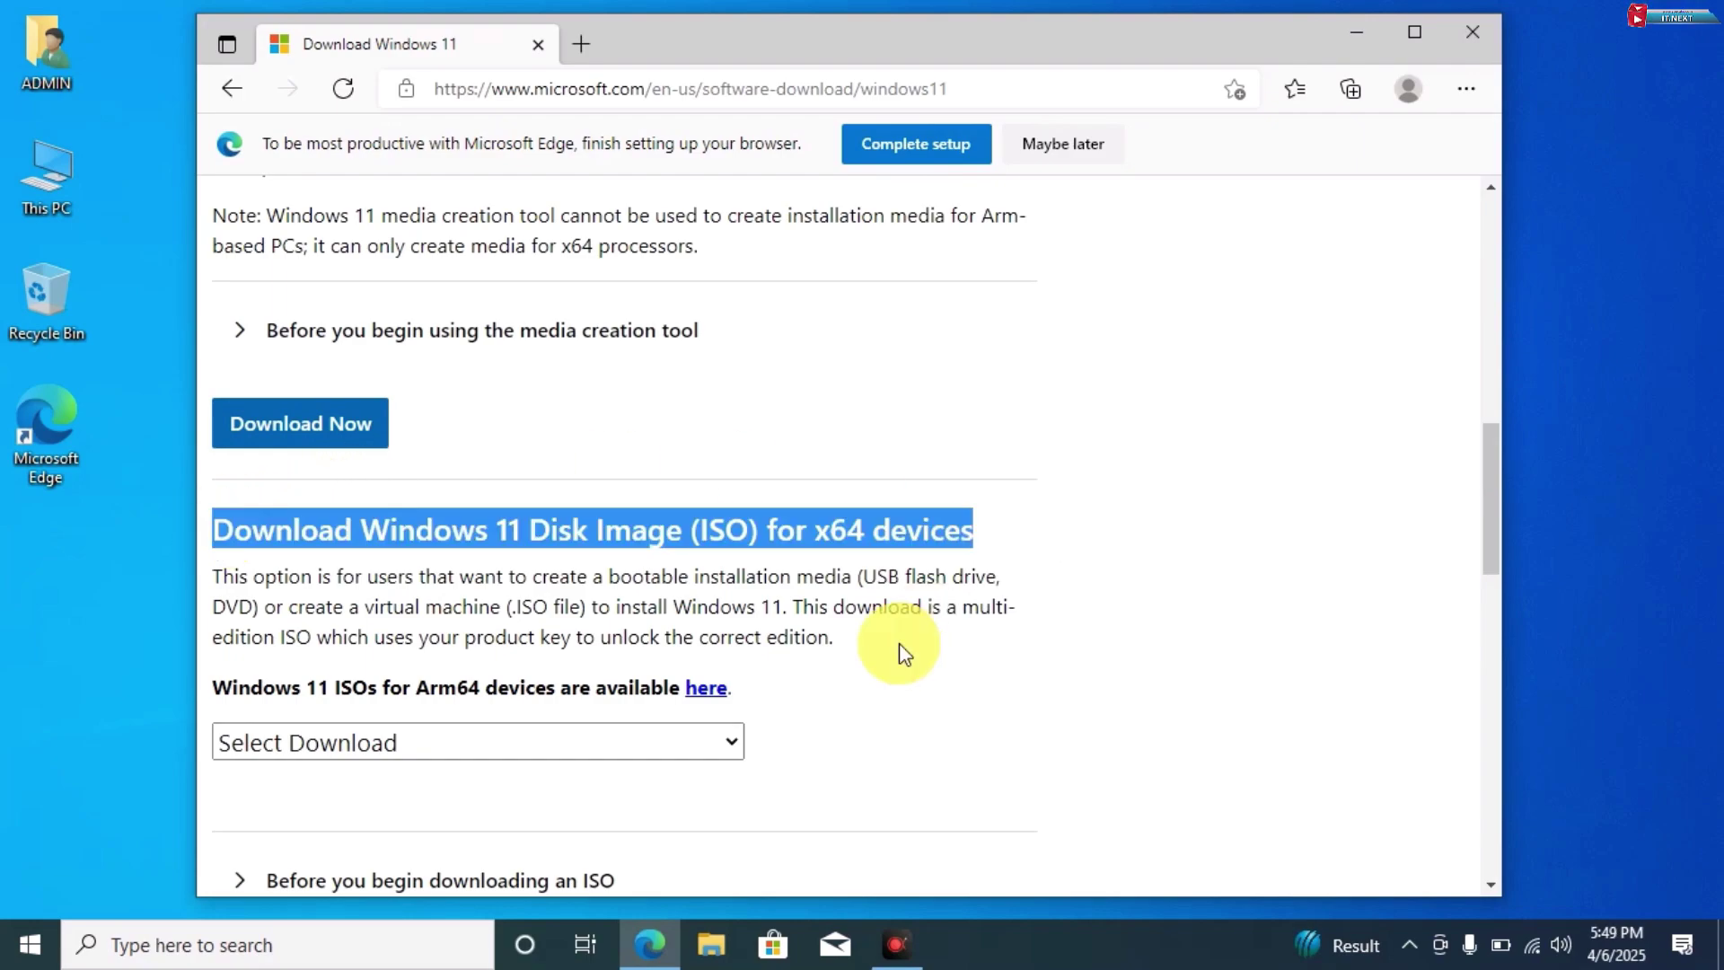
Choose the Windows 11 multi-edition ISO with English (United States) as the language
left_click(737, 746)
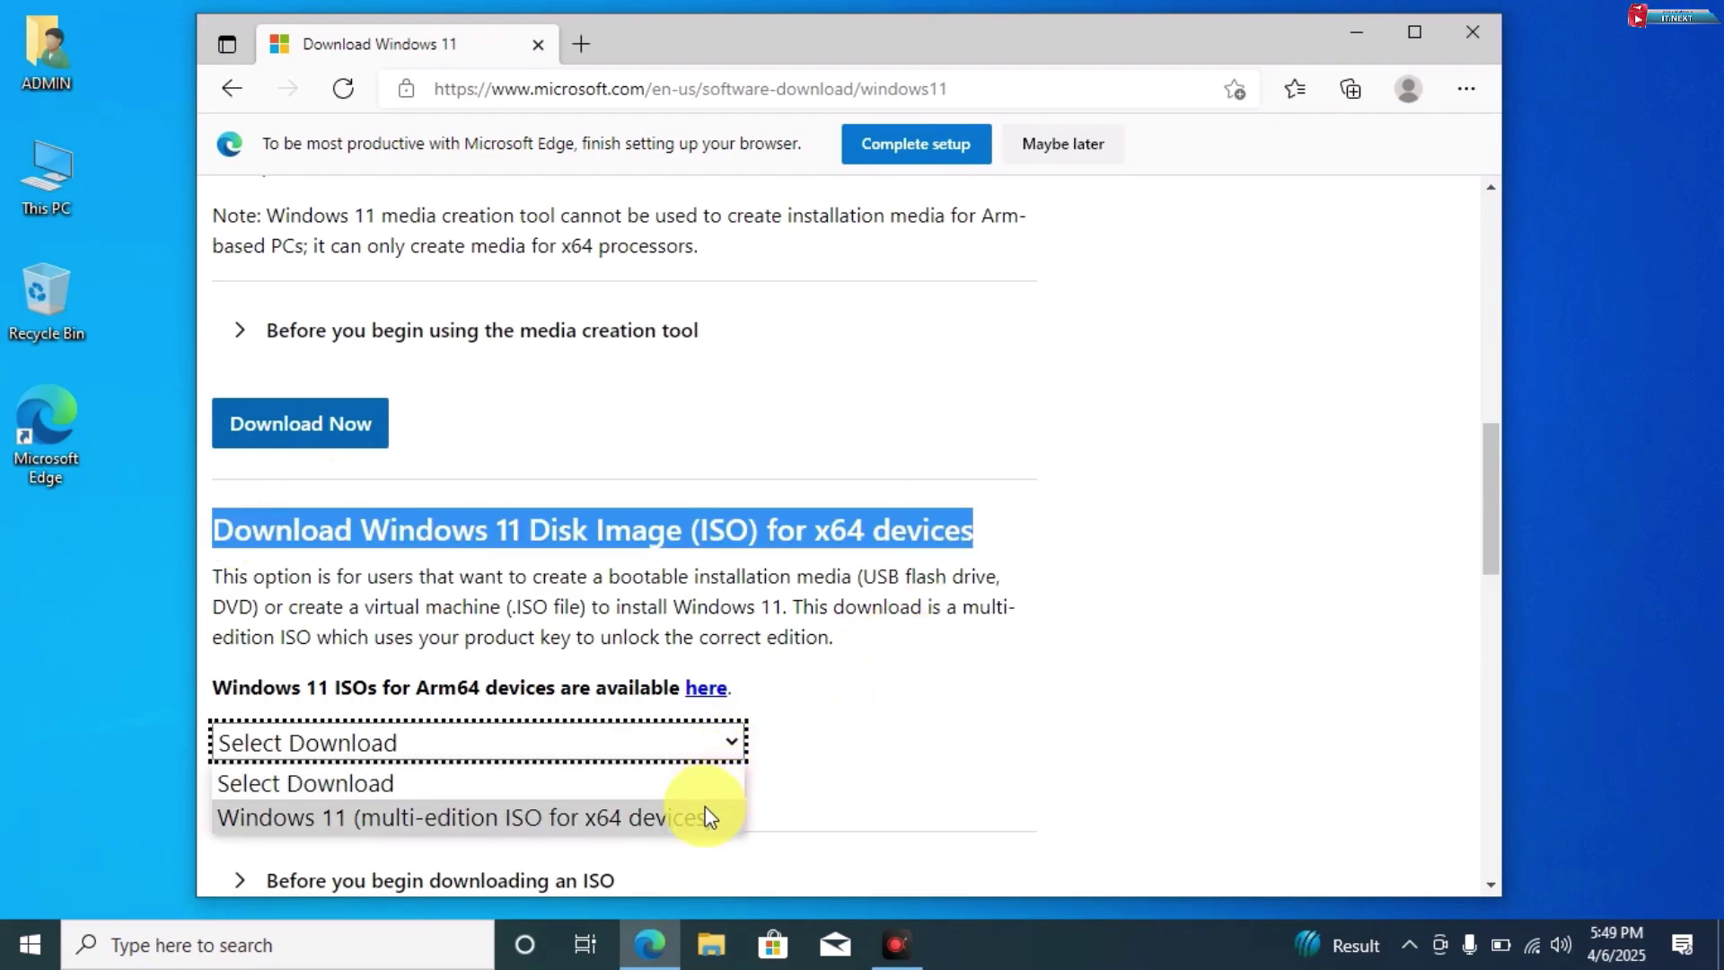
left_click(680, 818)
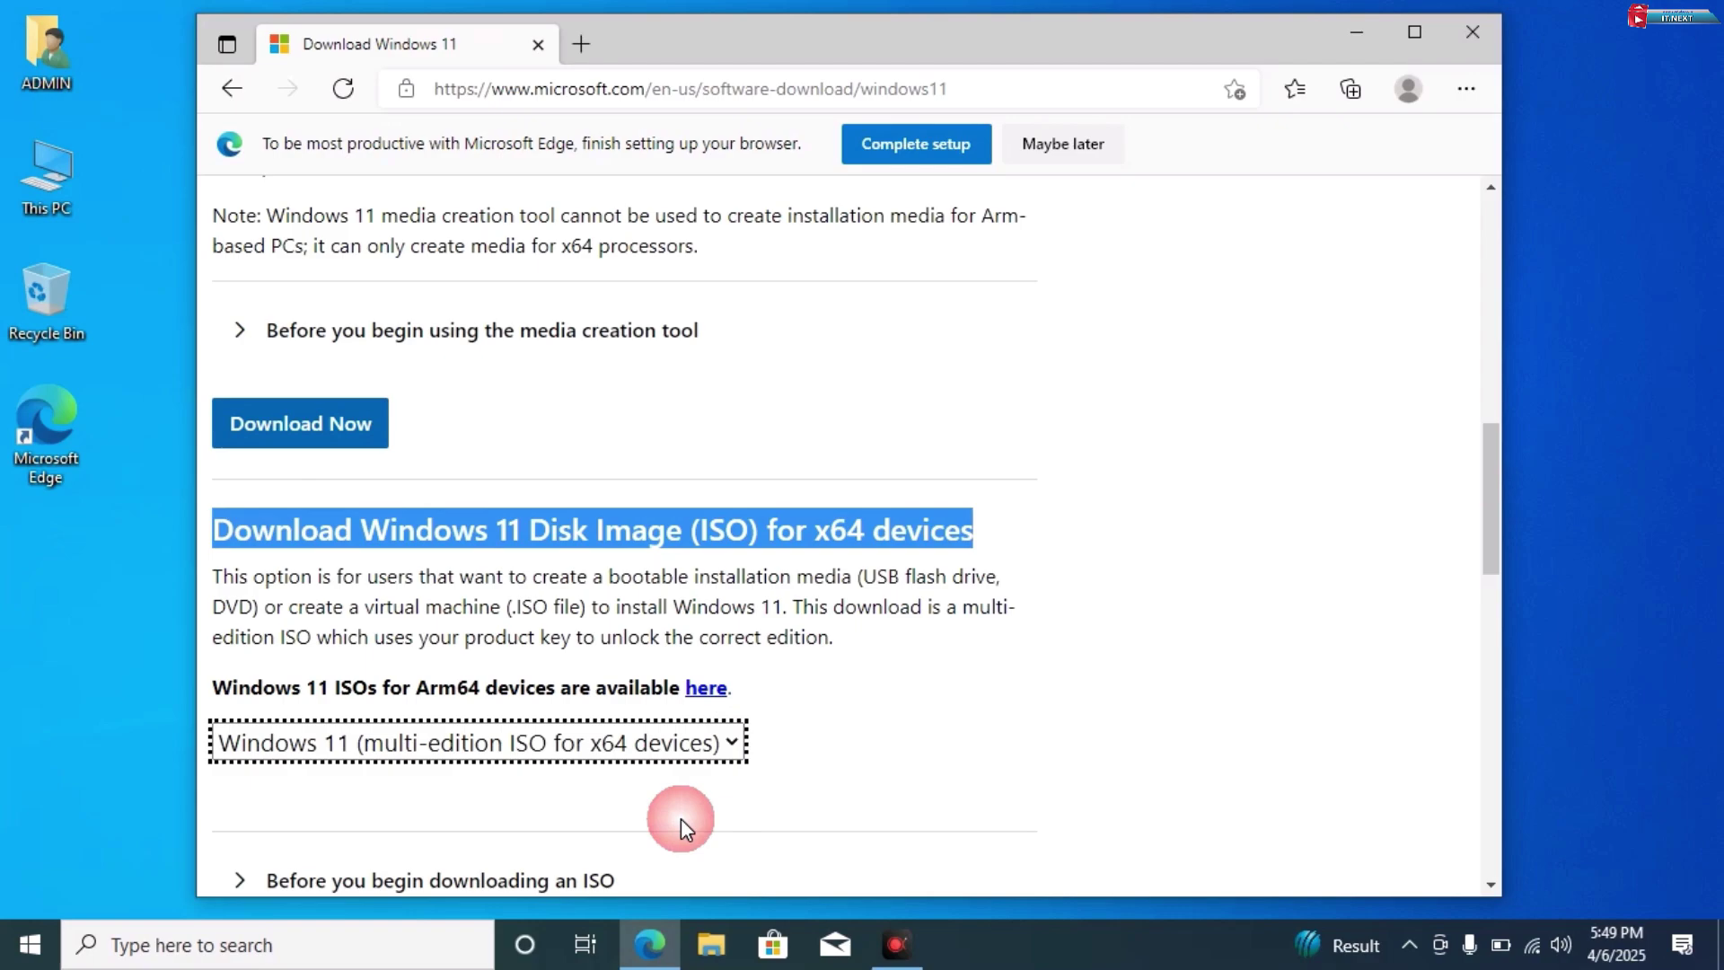
scroll(916, 720, "down", 2)
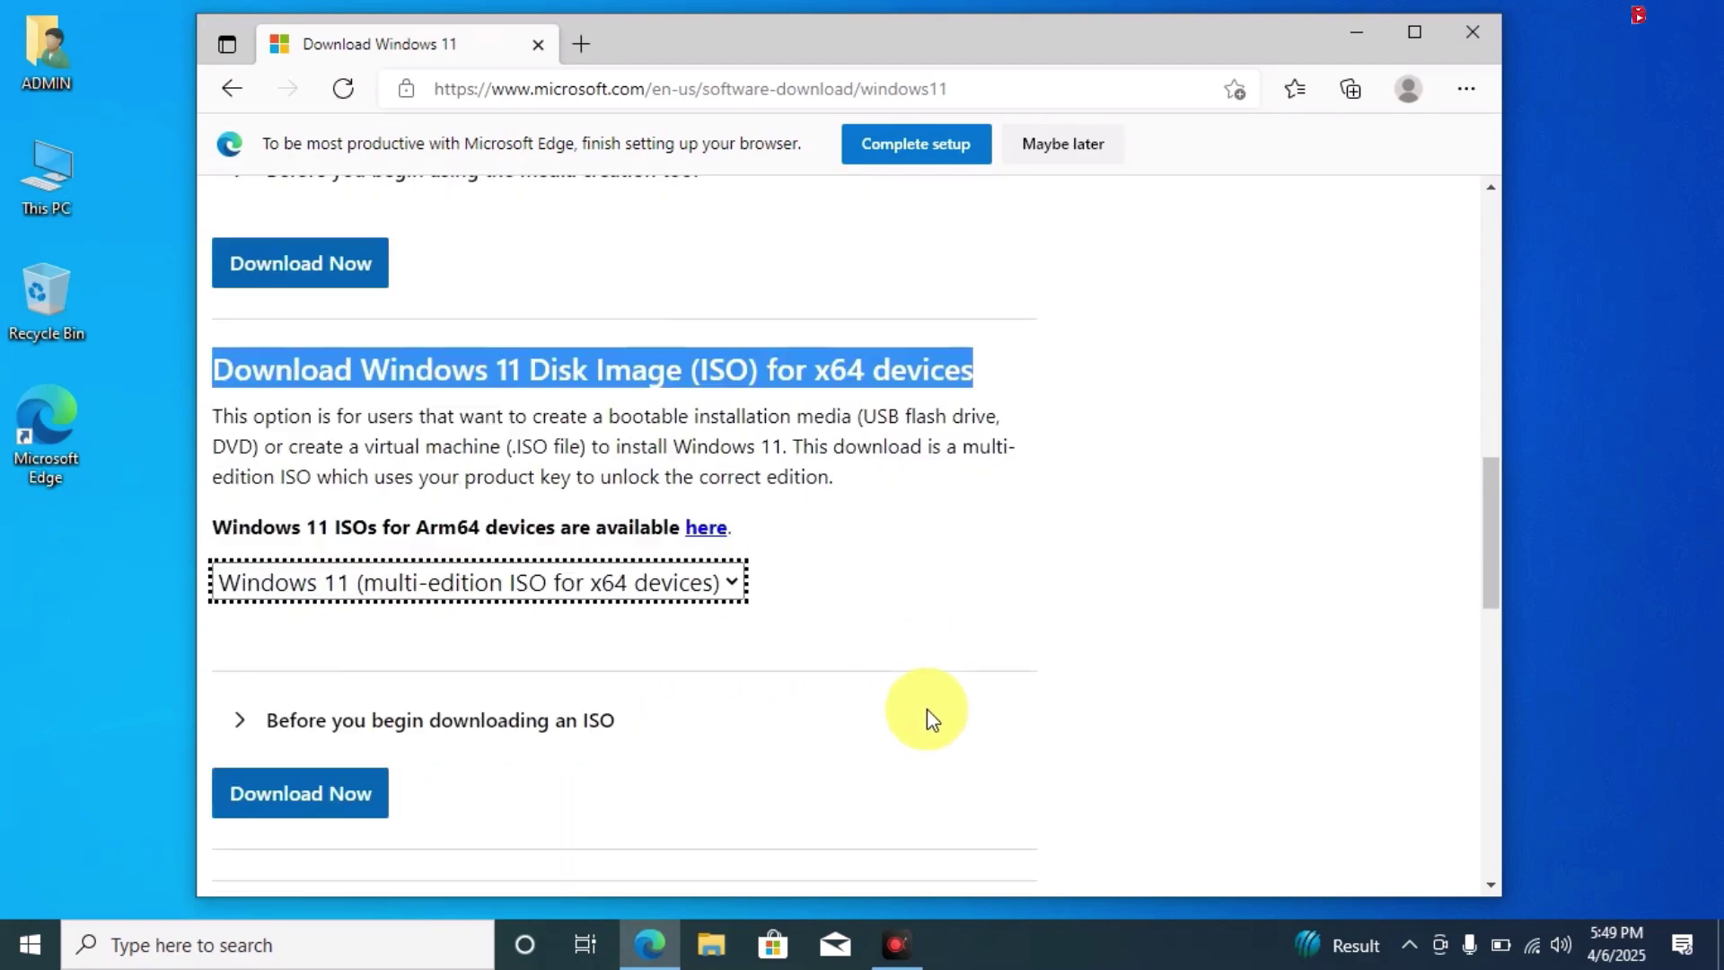
left_click(363, 746)
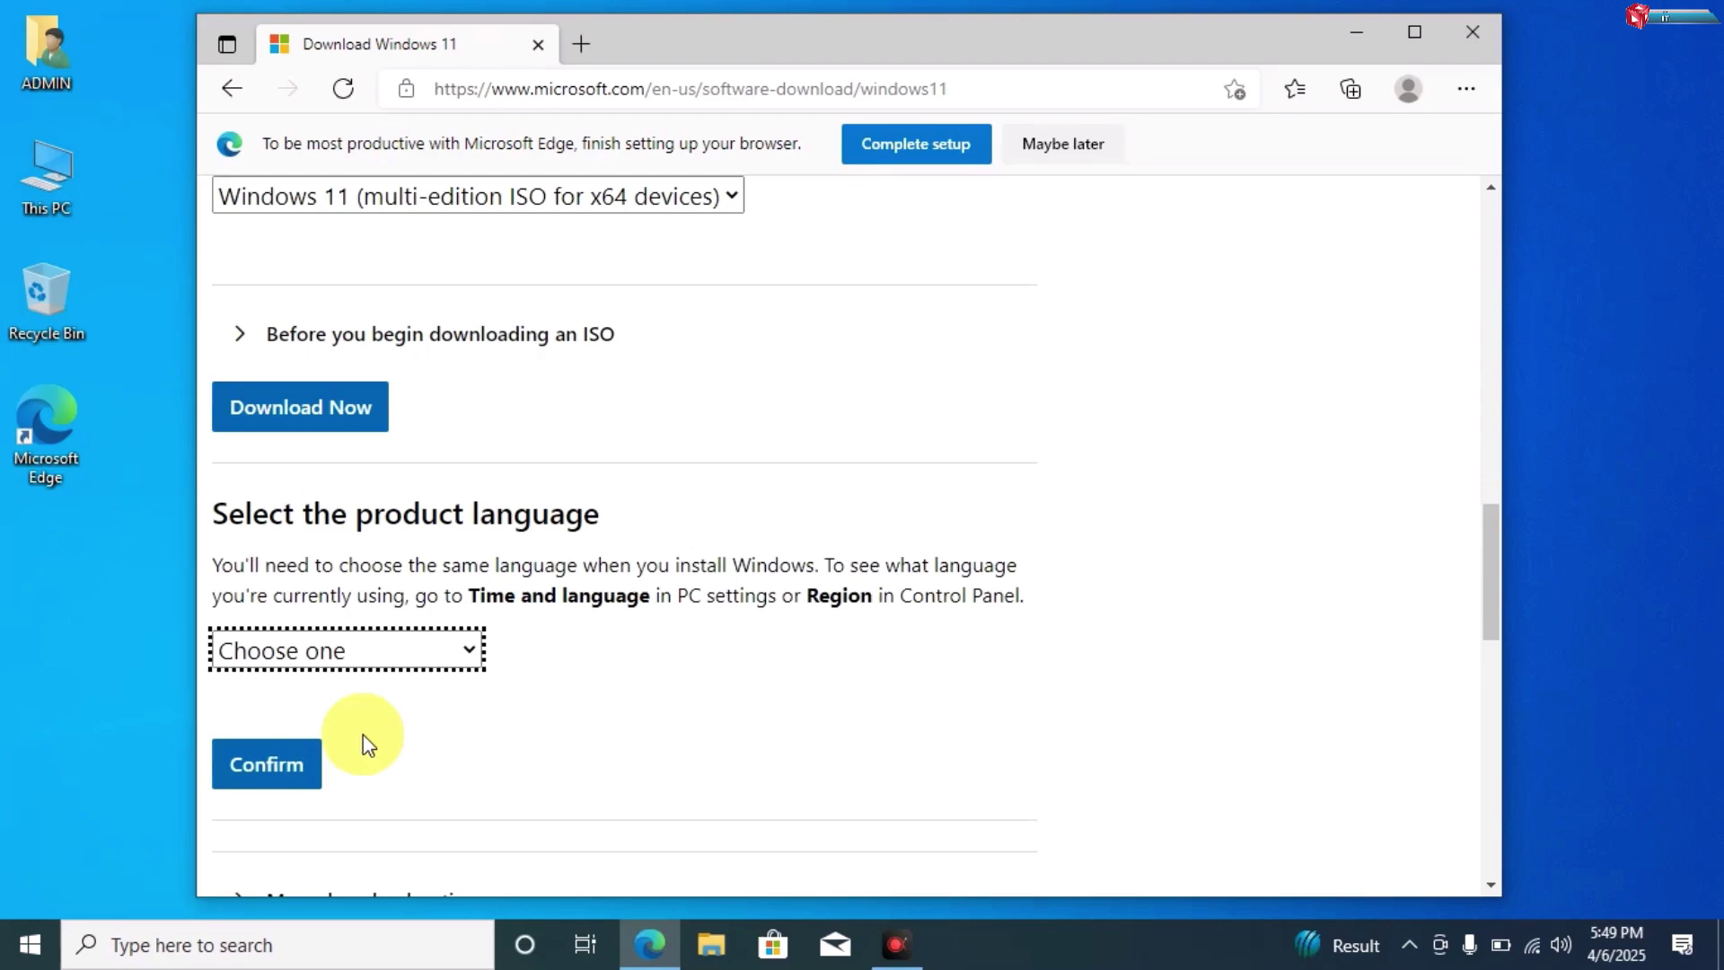
left_click(360, 648)
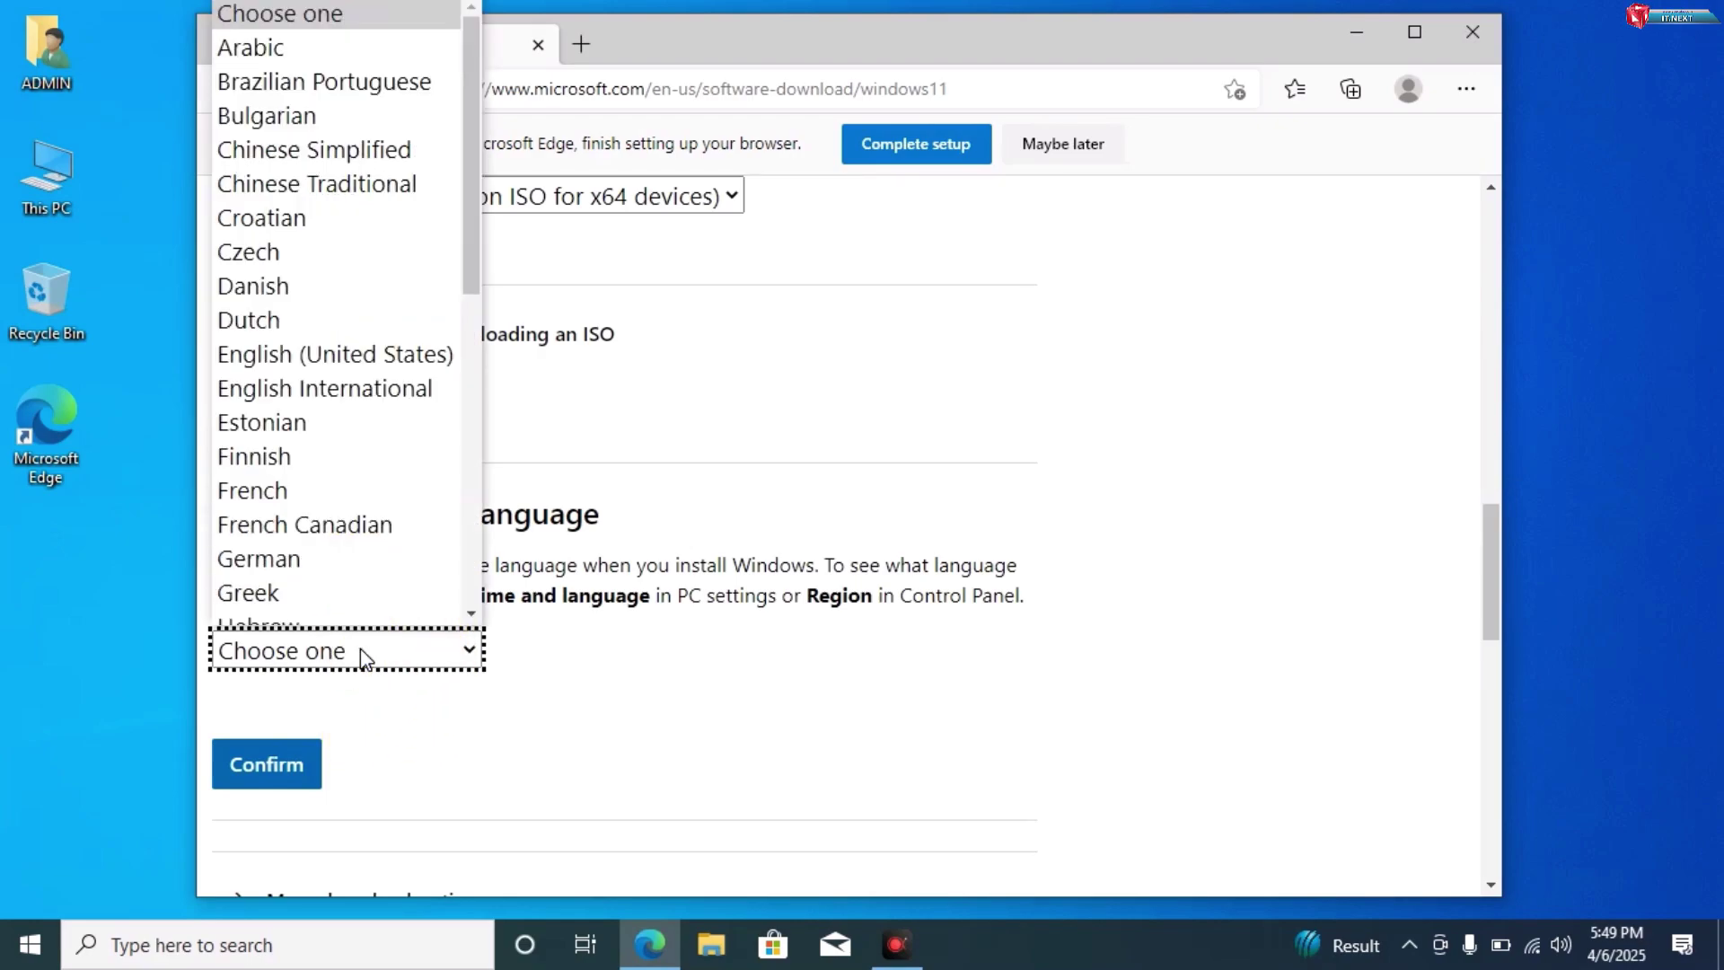
left_click(395, 345)
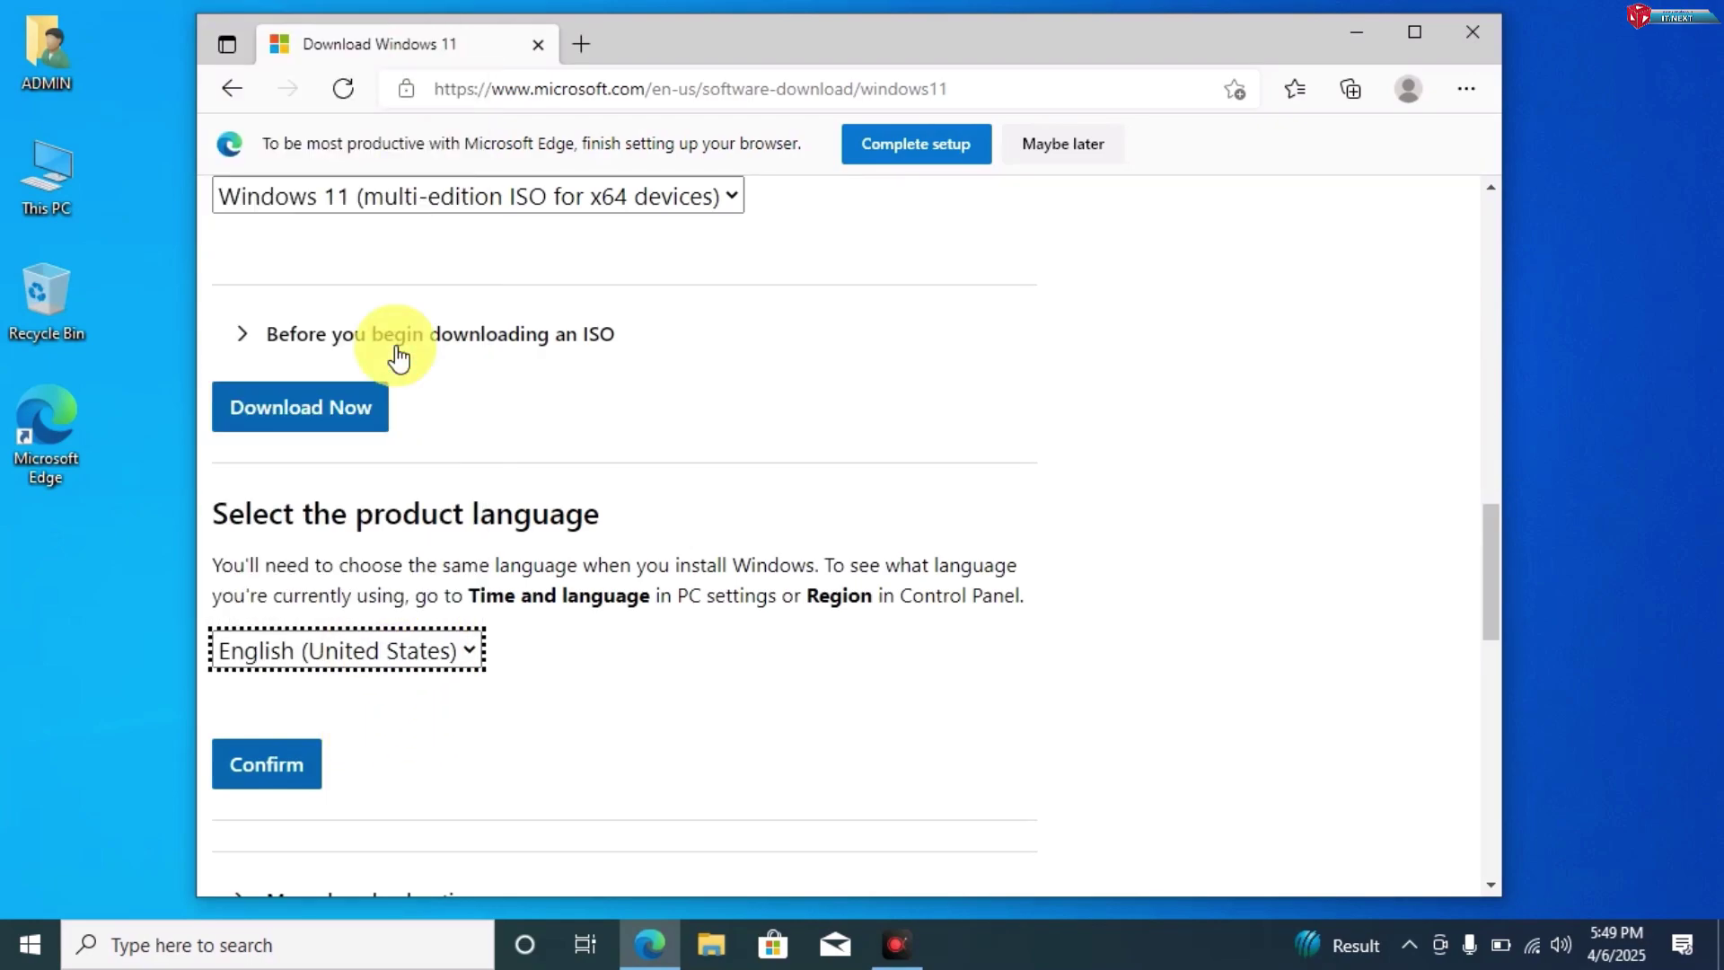
left_click(299, 770)
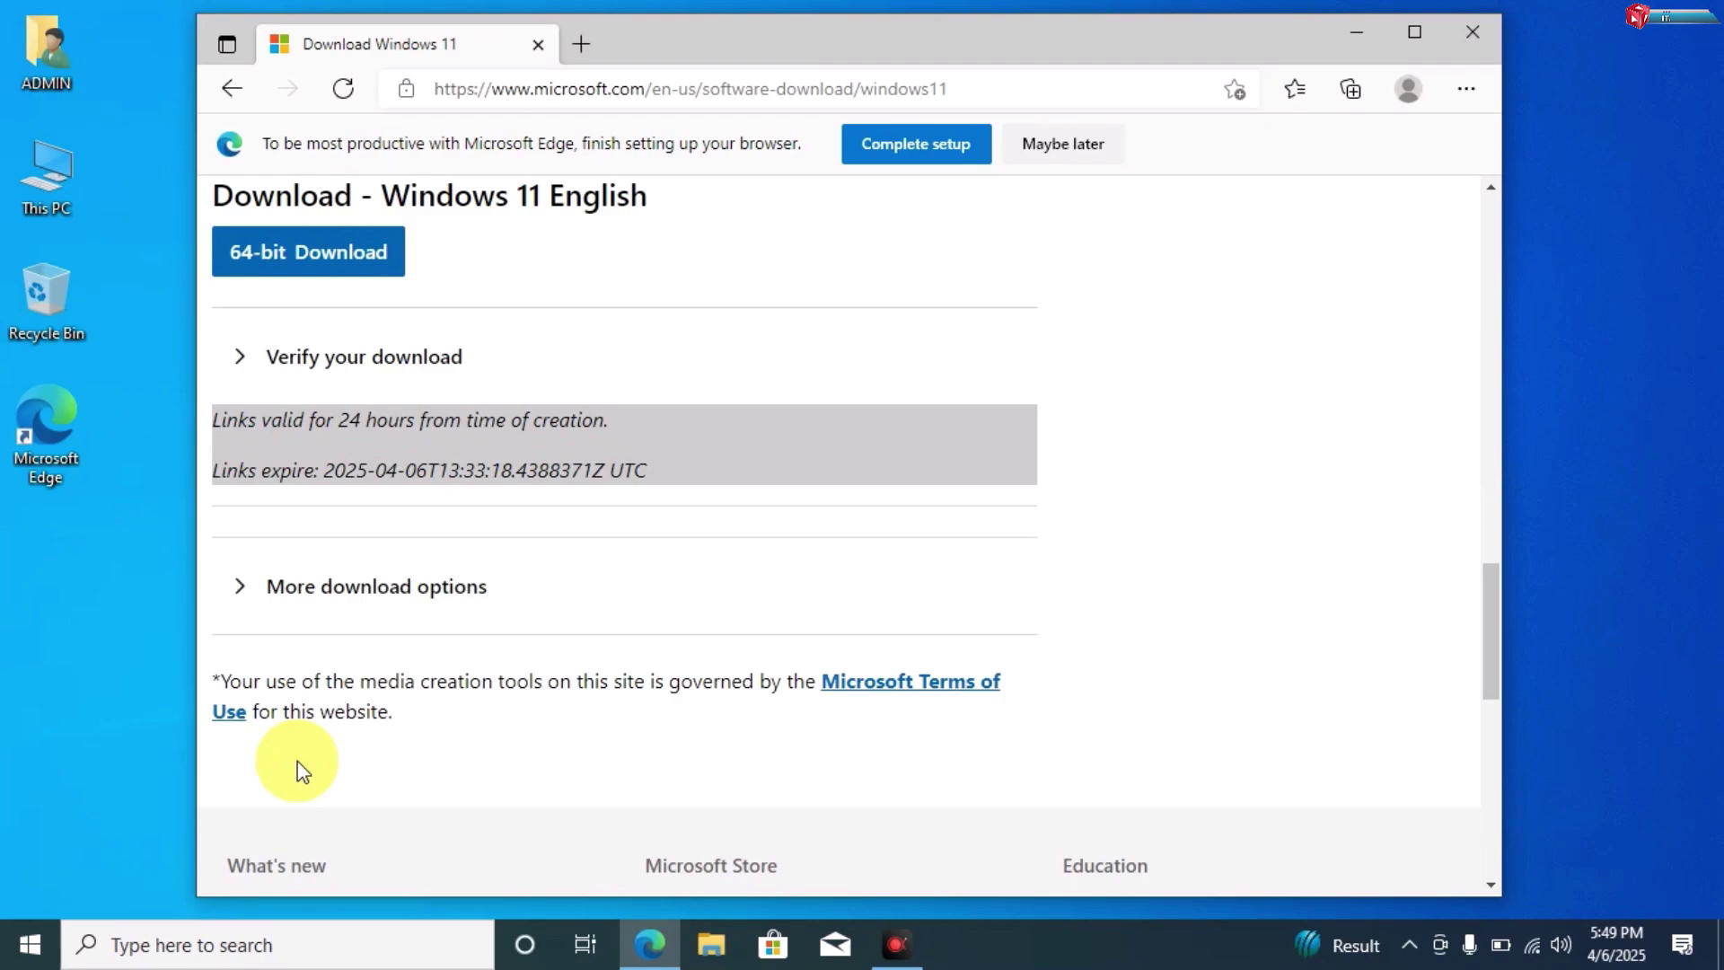
Start the 64-bit Win11_24H2 English ISO download and refresh the desktop
left_click(359, 261)
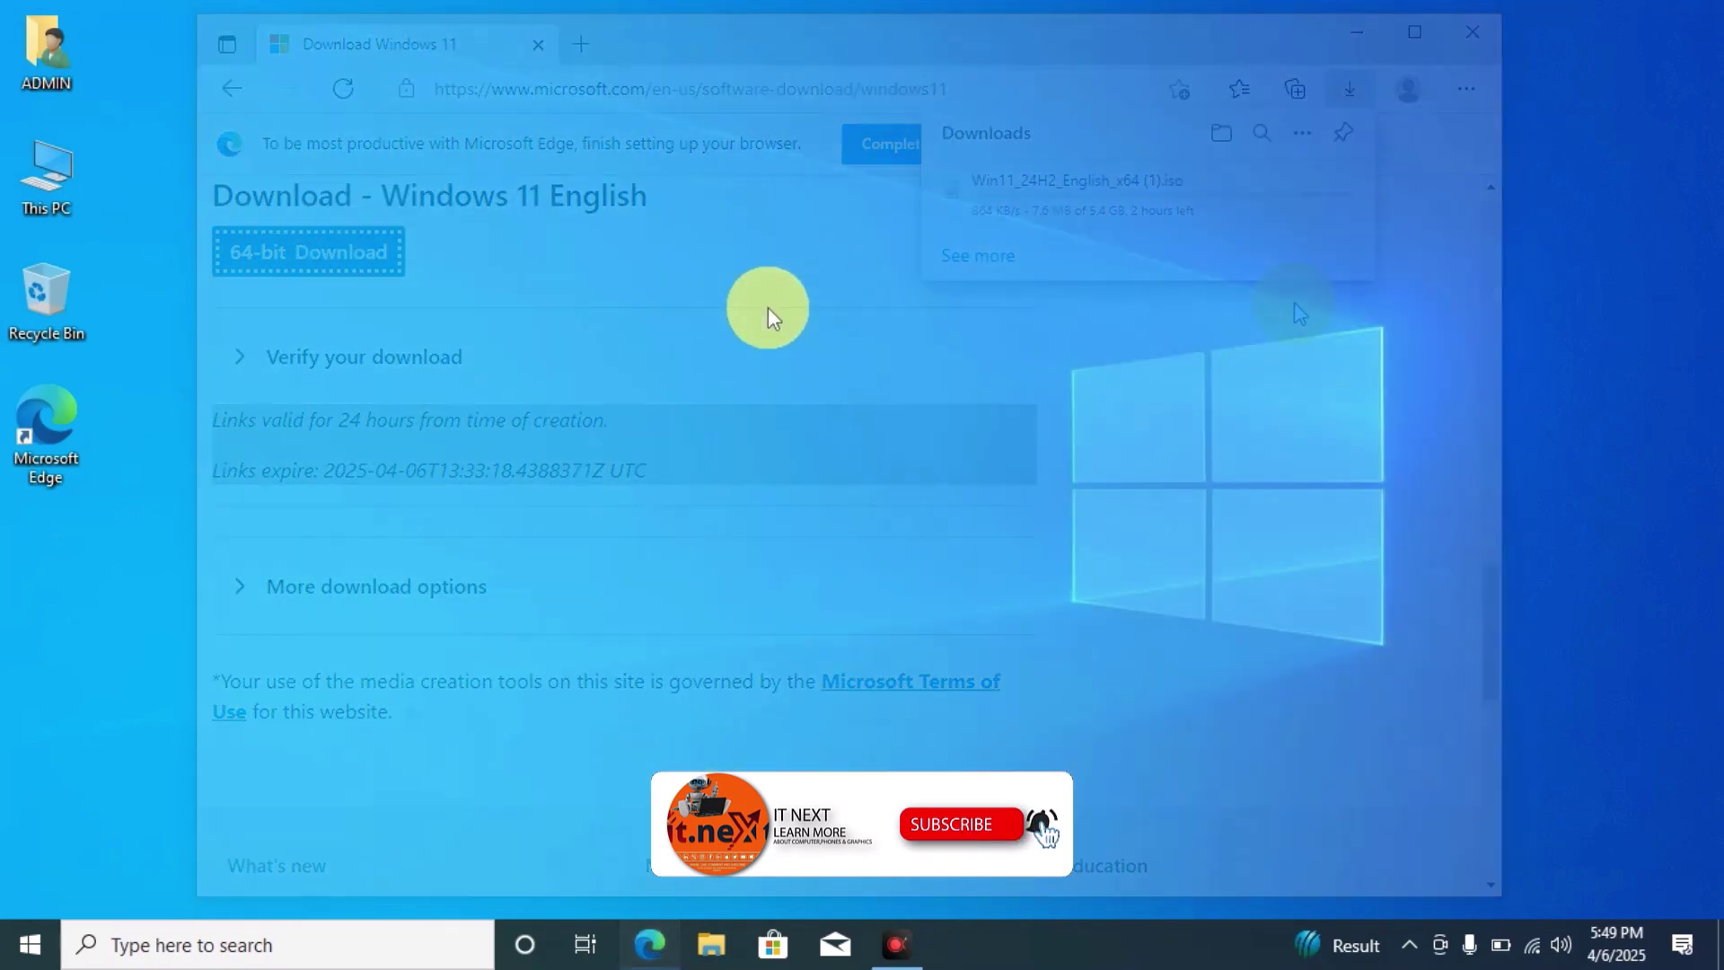
right_click(767, 309)
left_click(805, 384)
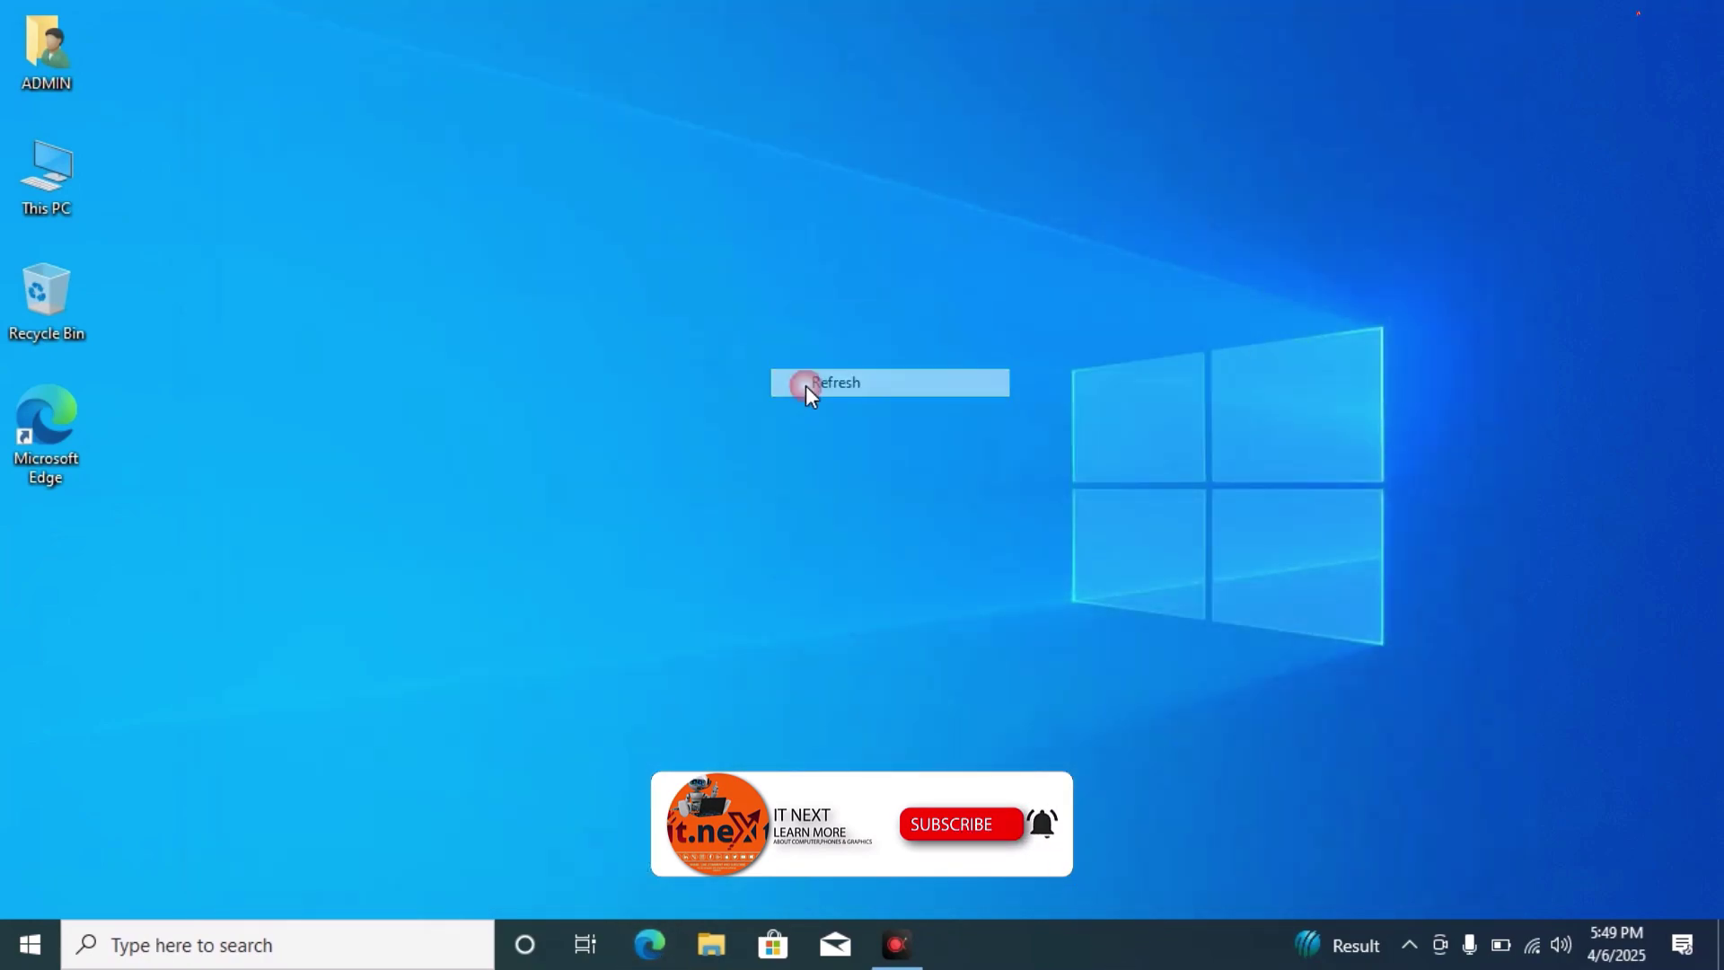
Open the Downloads folder and copy the Win11_24H2_English_x64 ISO file
double_click(33, 40)
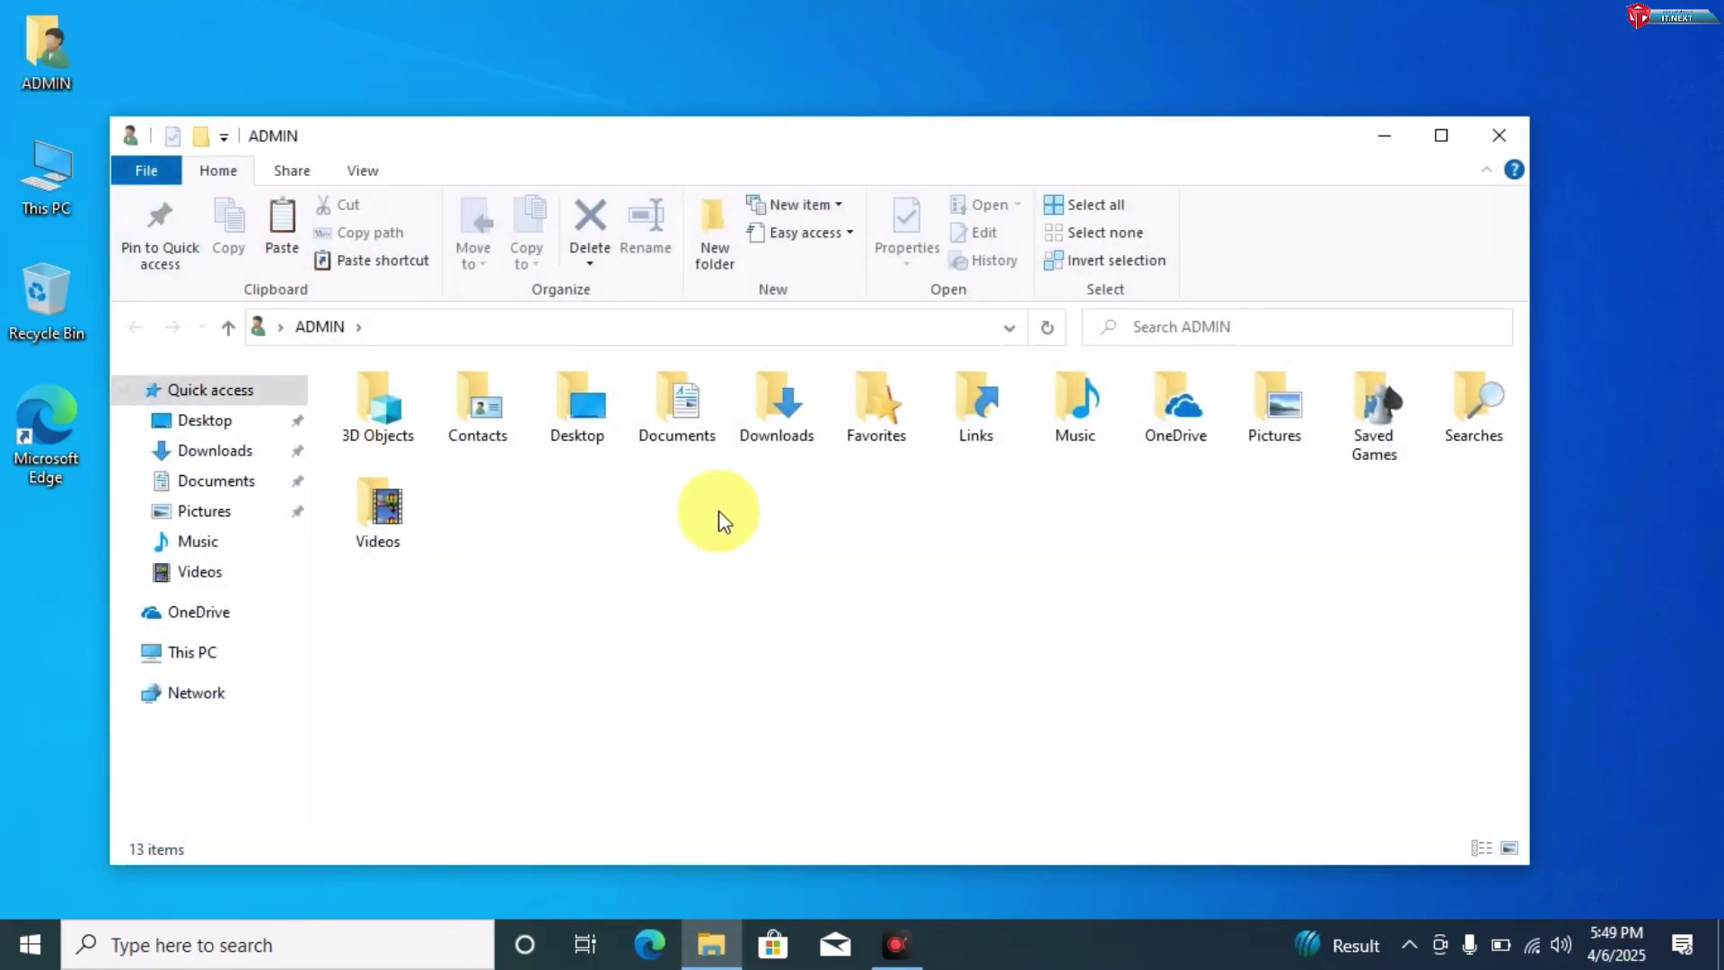
double_click(798, 445)
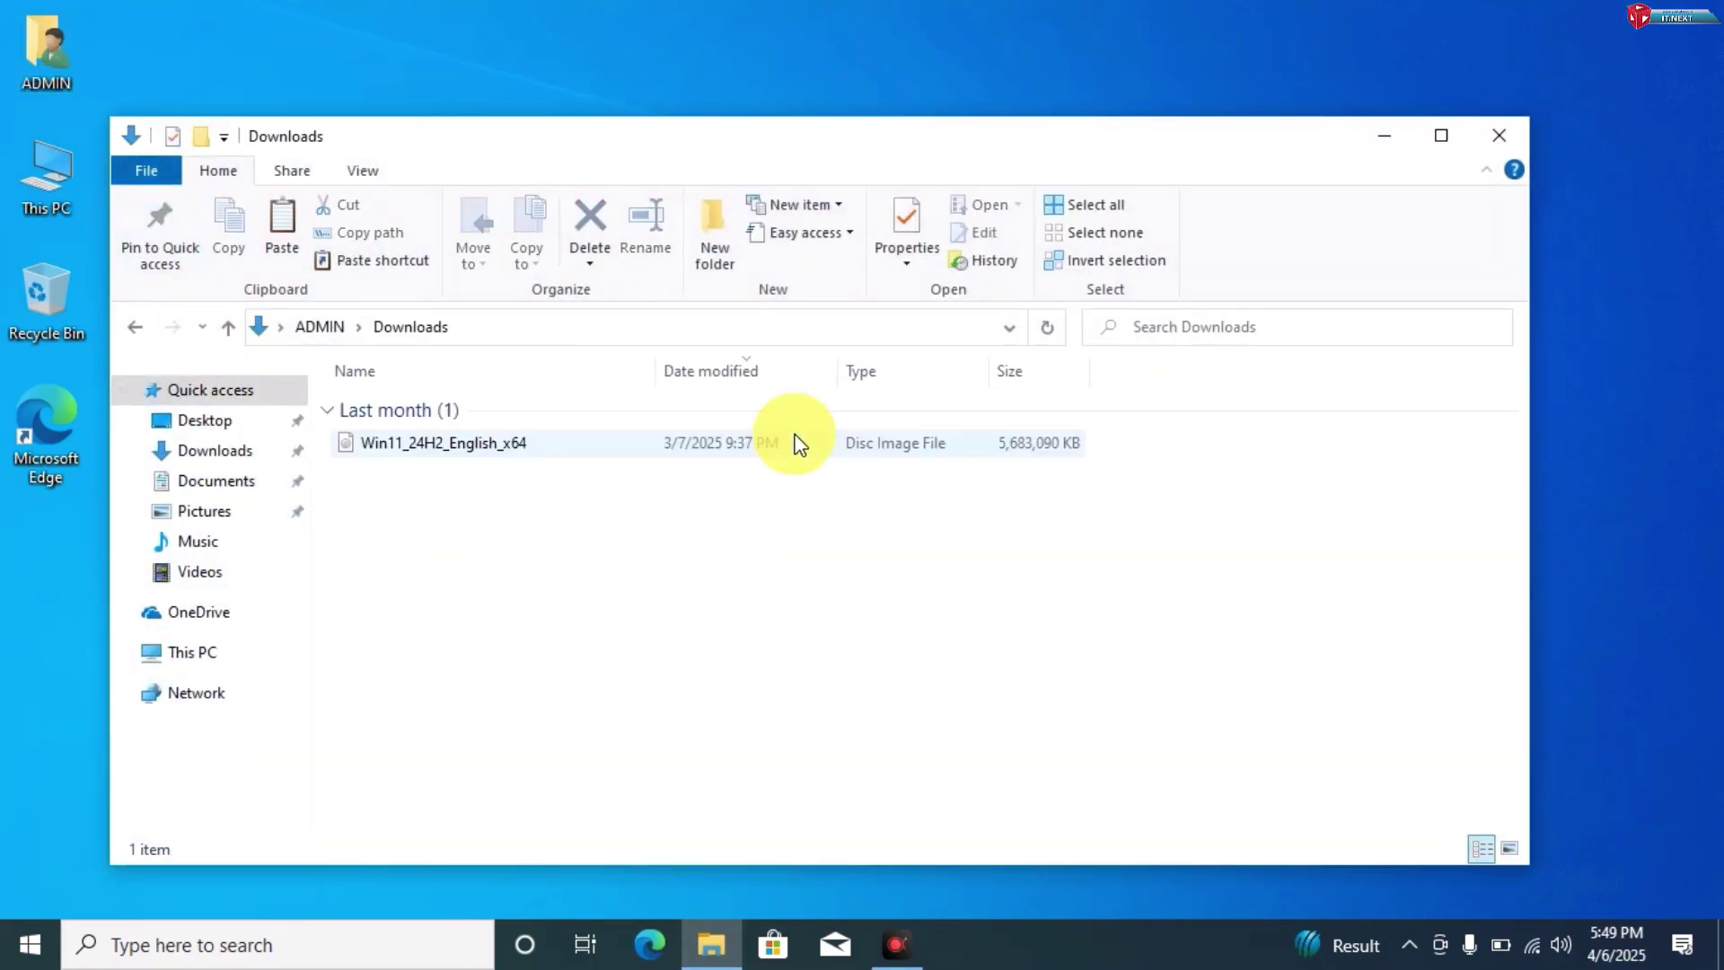
left_click(516, 453)
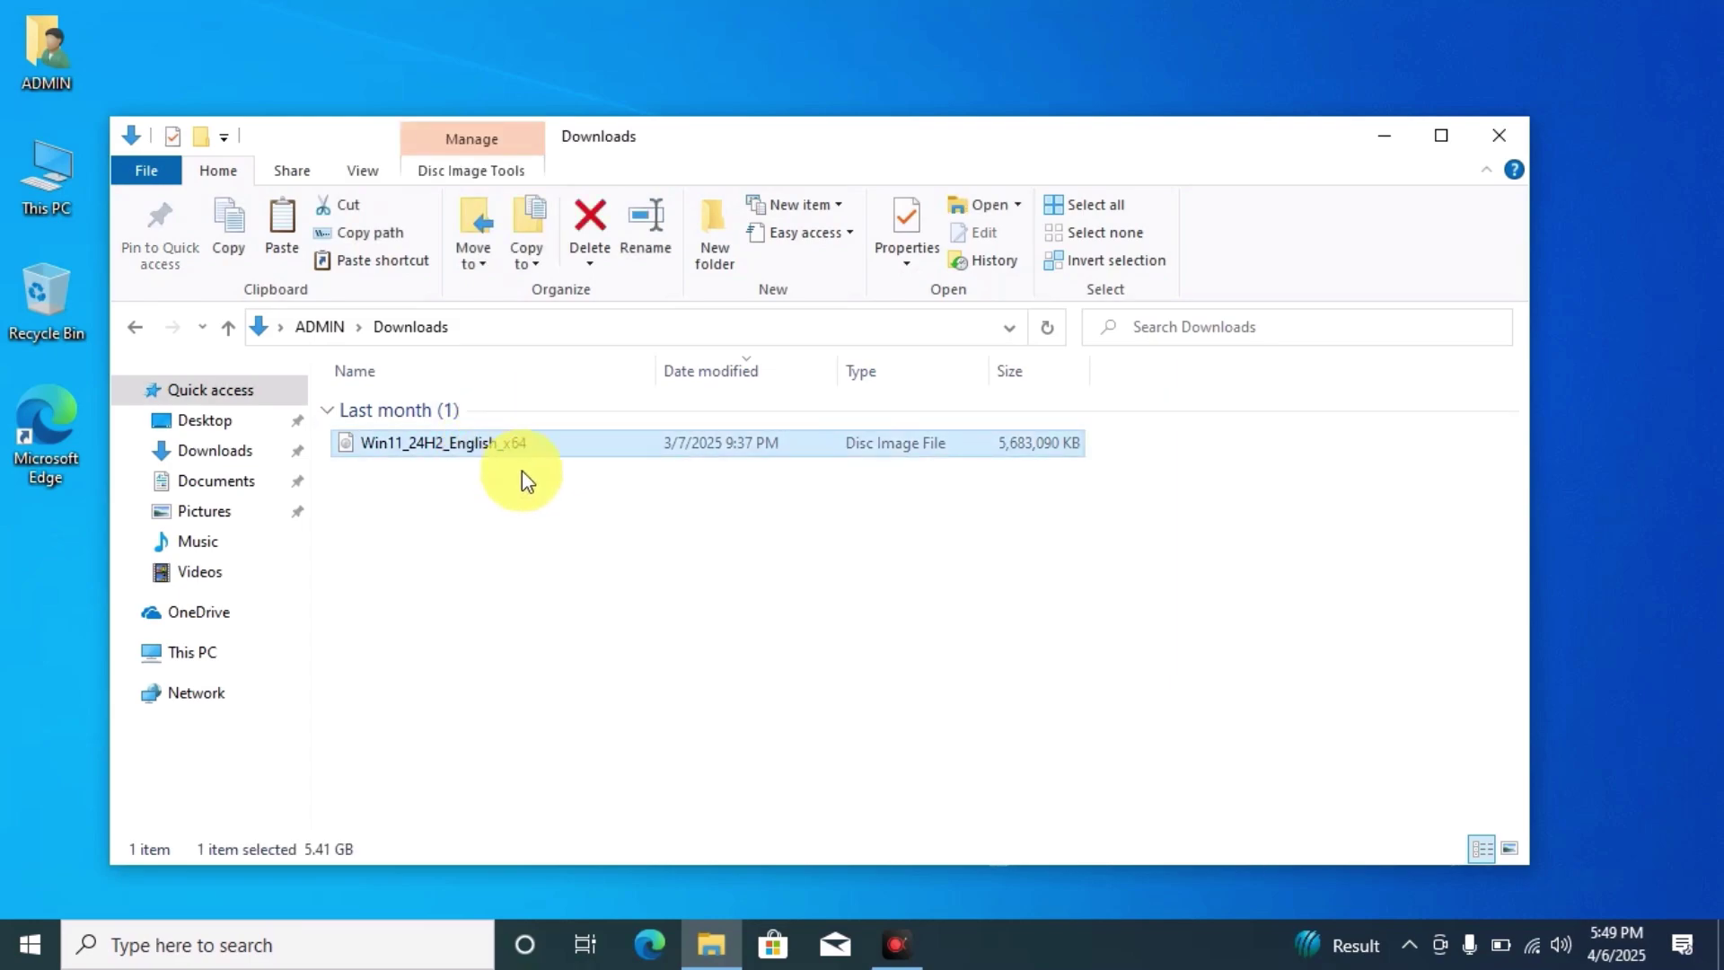
right_click(674, 608)
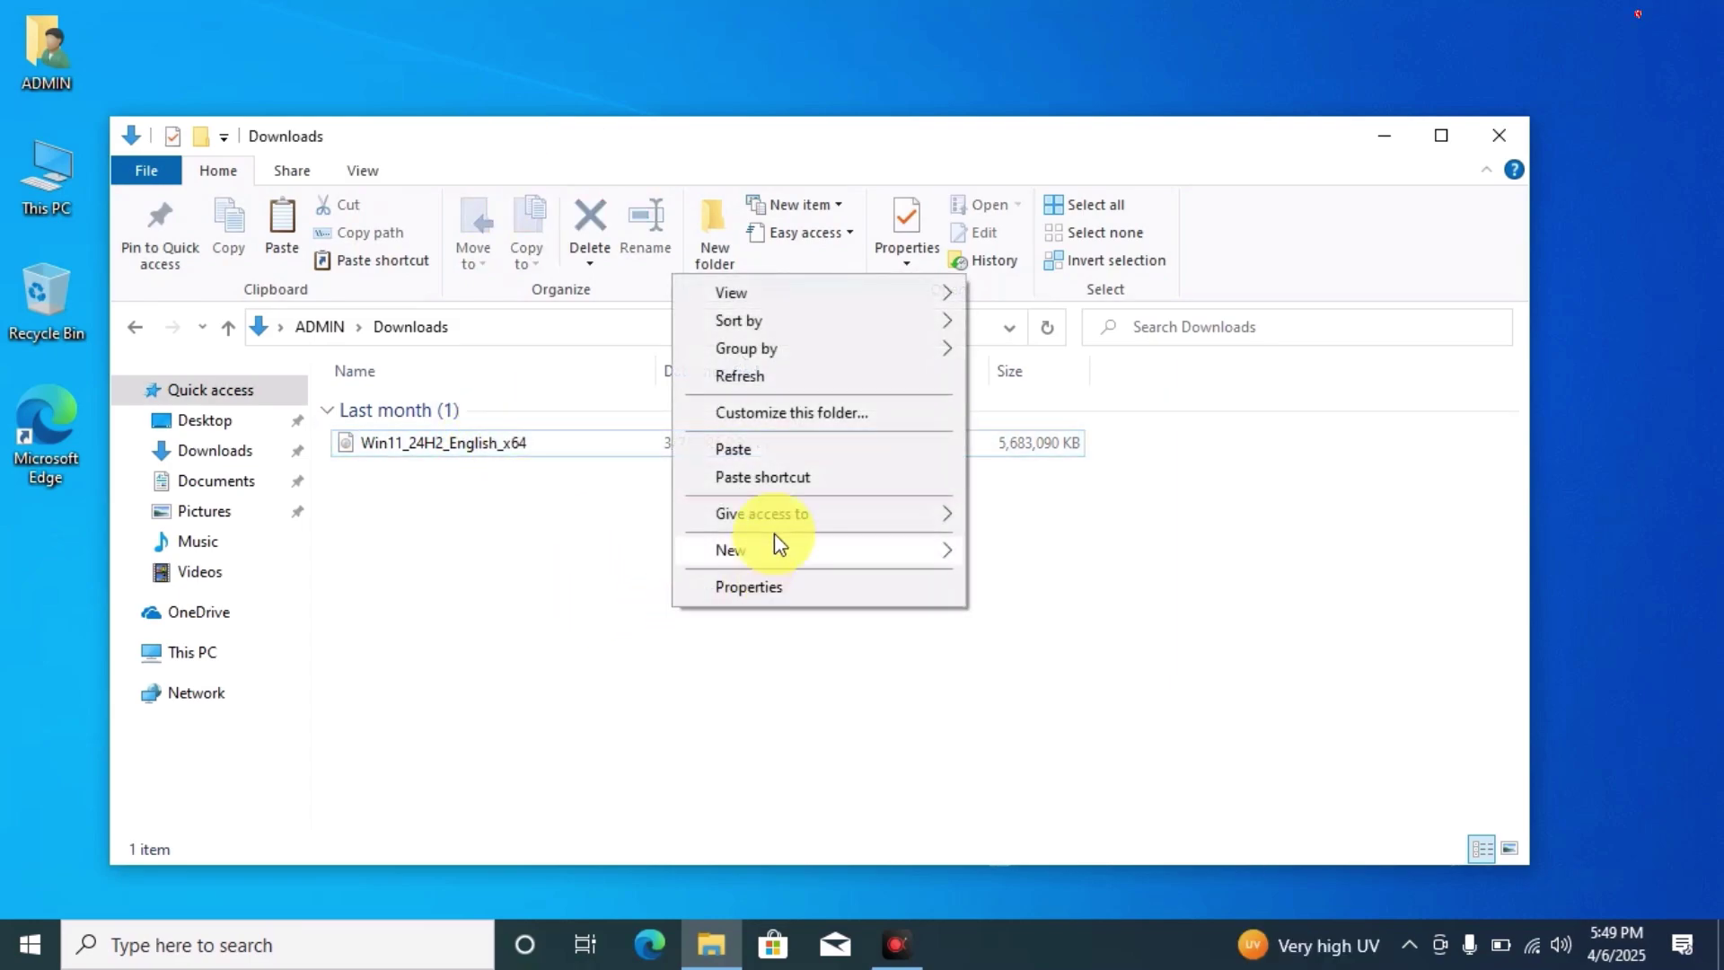
left_click(794, 381)
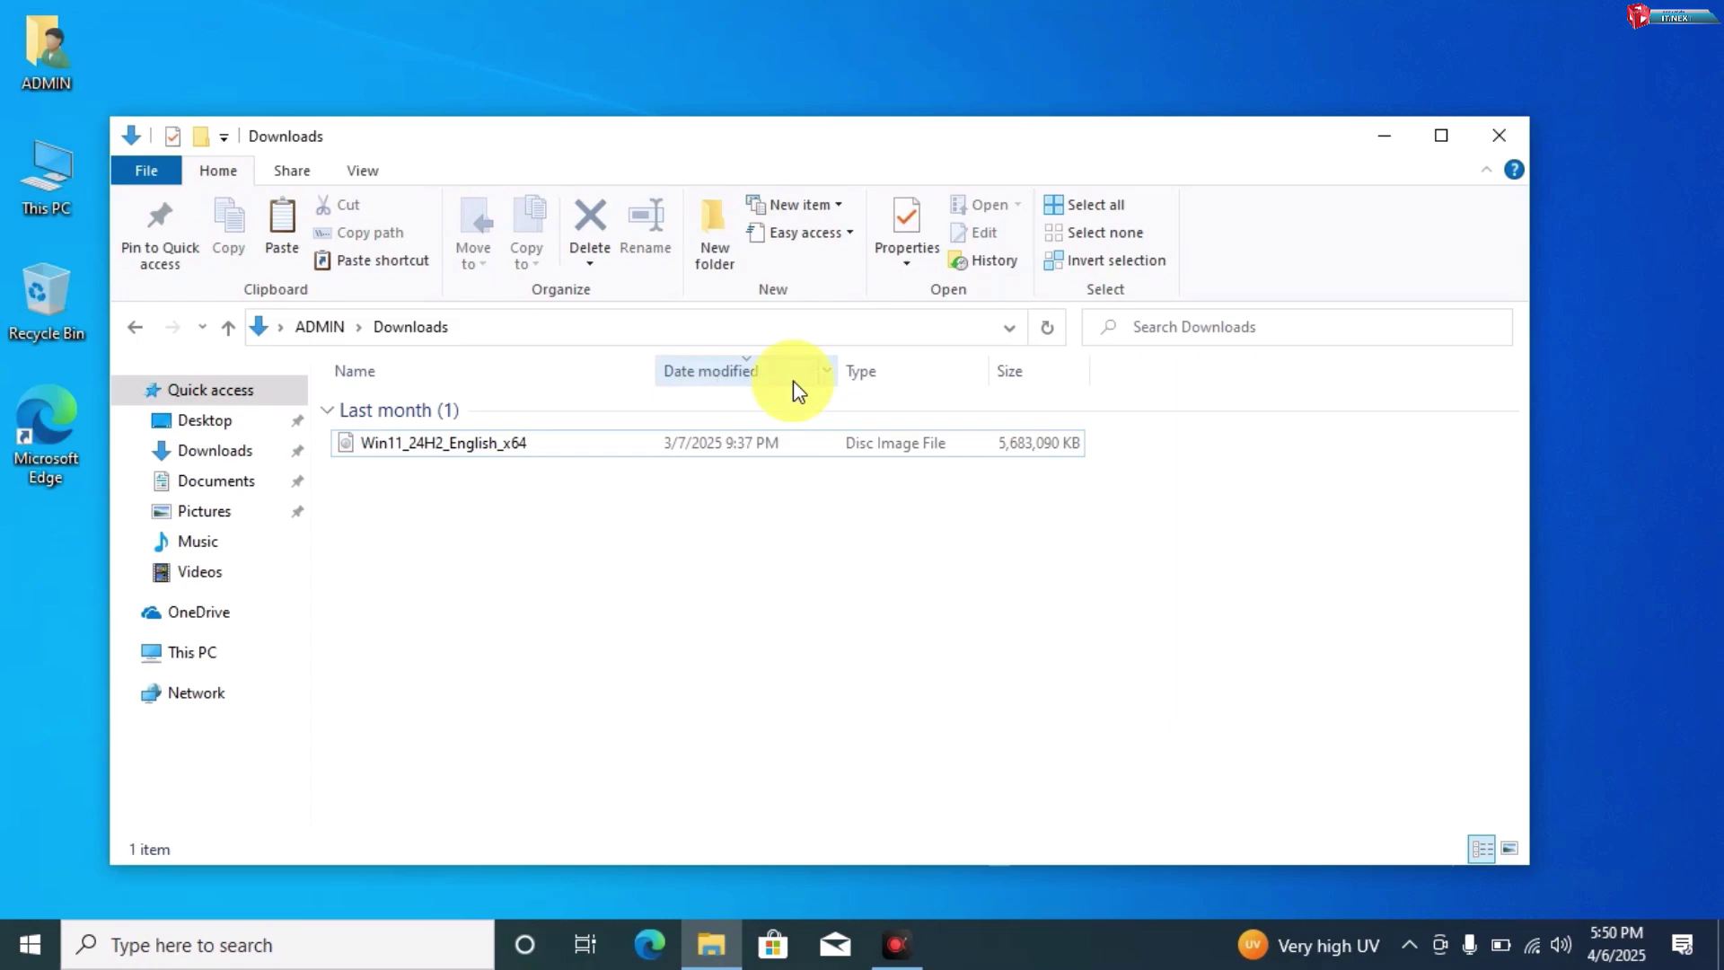
left_click(490, 449)
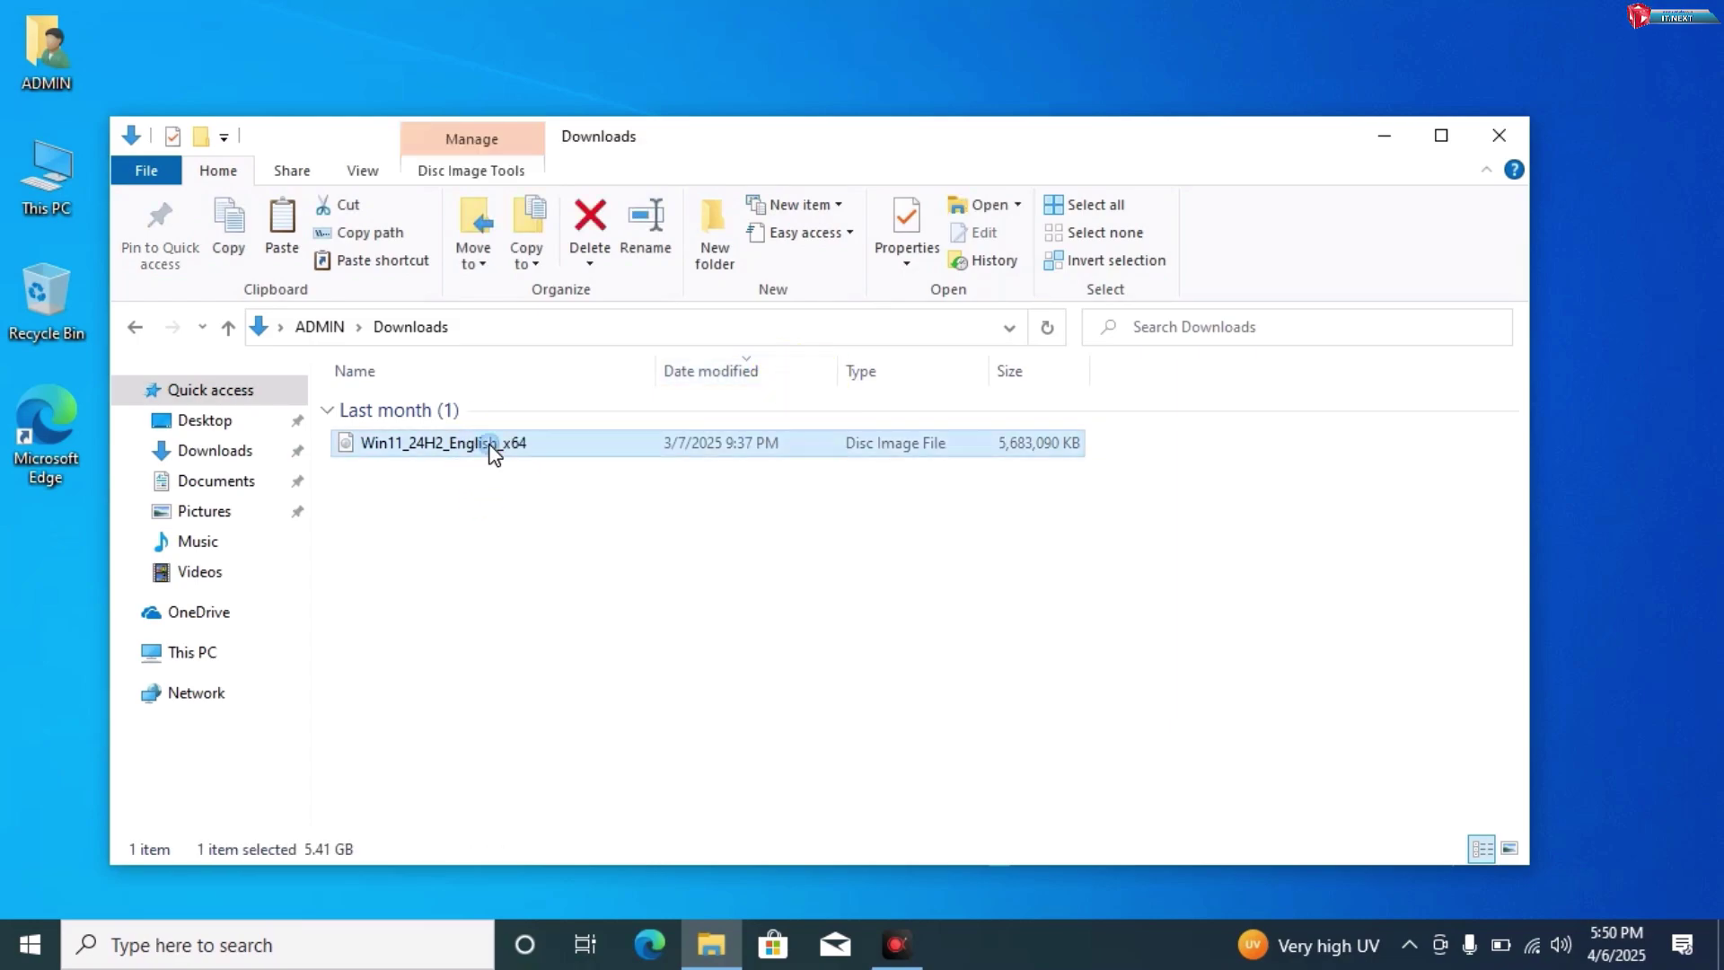
right_click(491, 448)
left_click(568, 762)
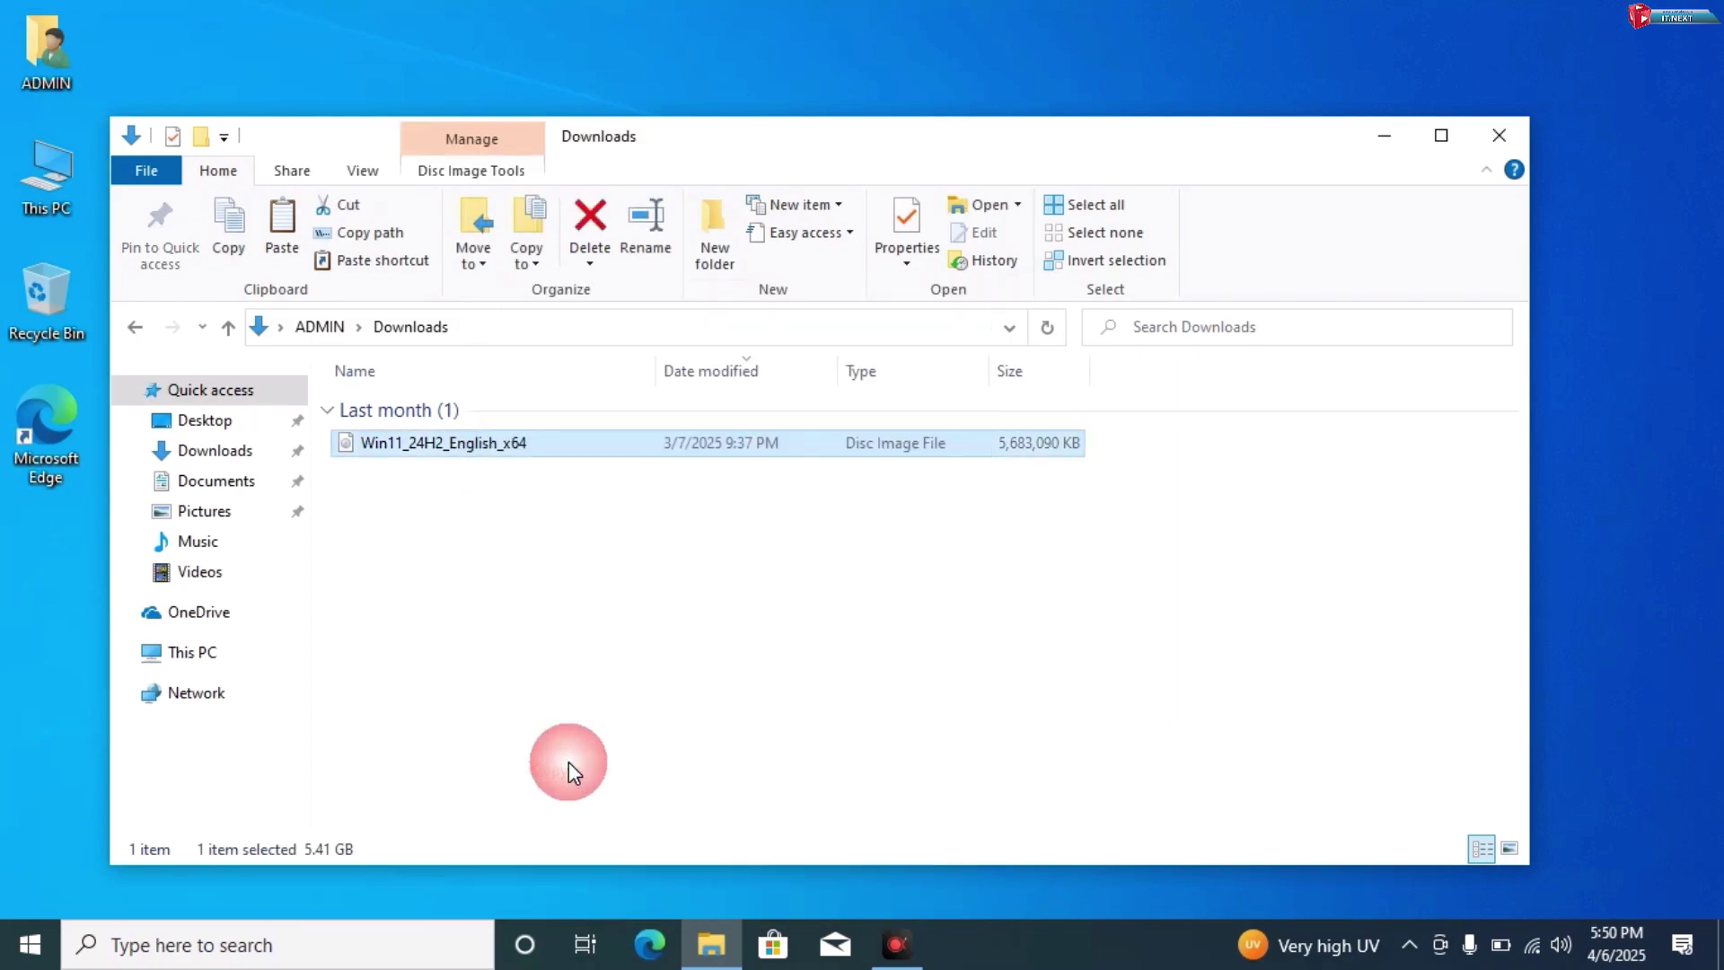
Paste the Win11_24H2_English_x64 ISO into New Volume (D:)
left_click(193, 661)
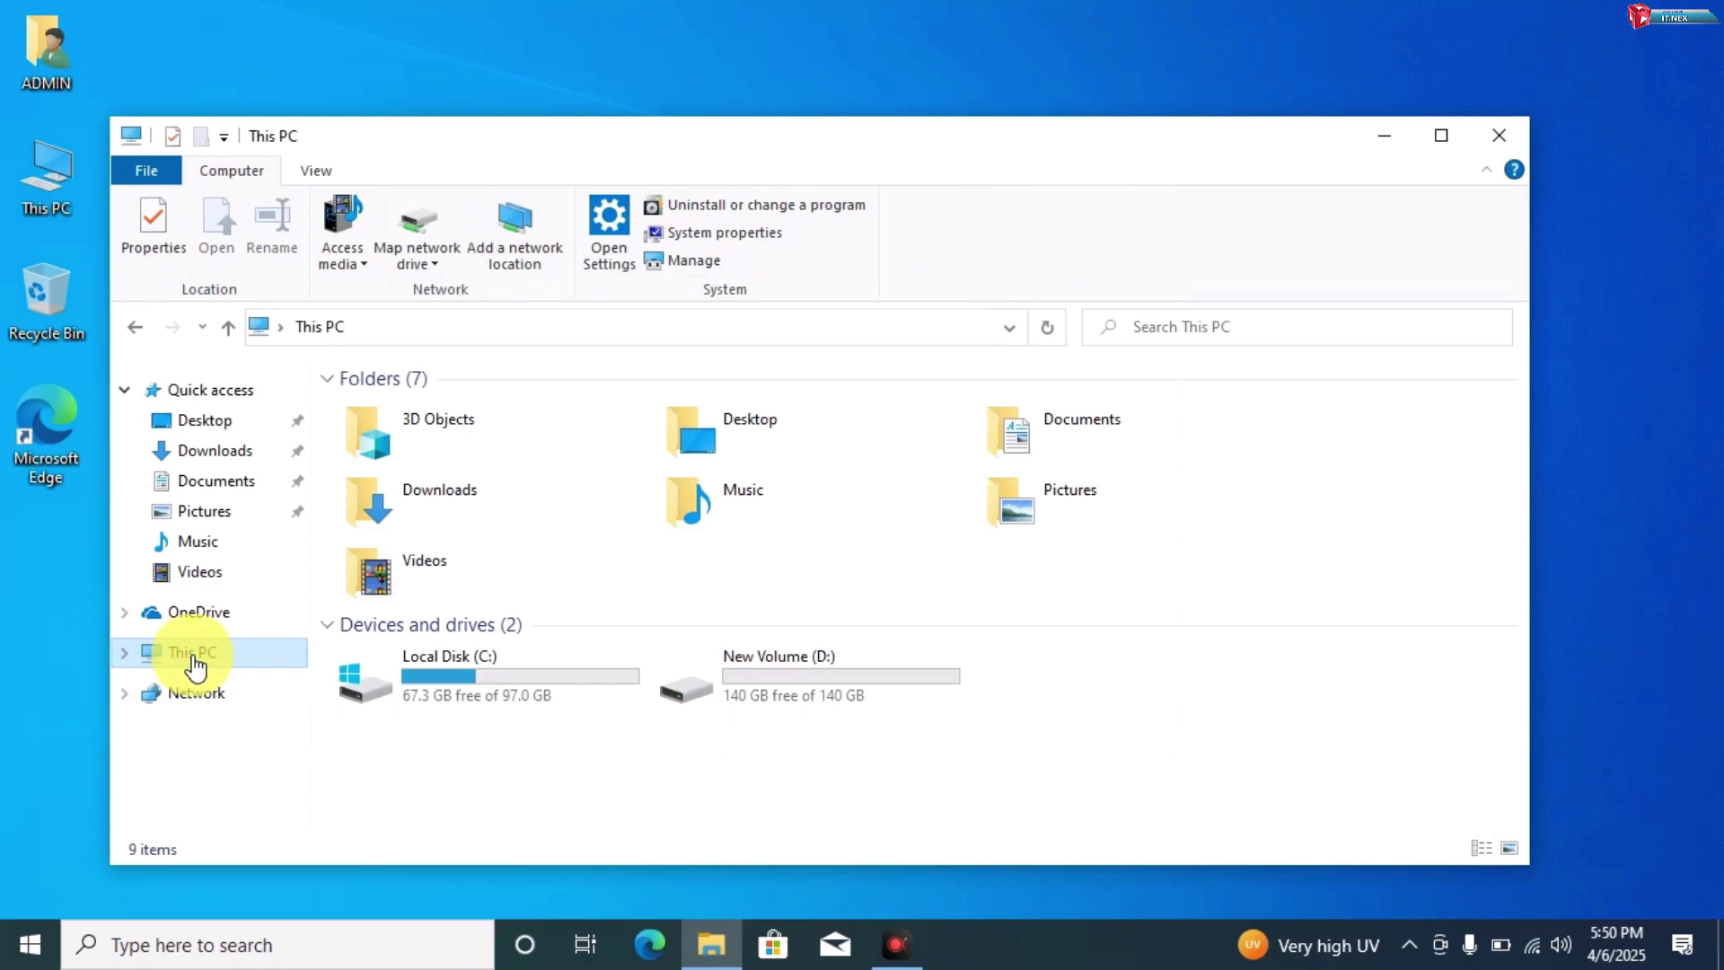
double_click(871, 686)
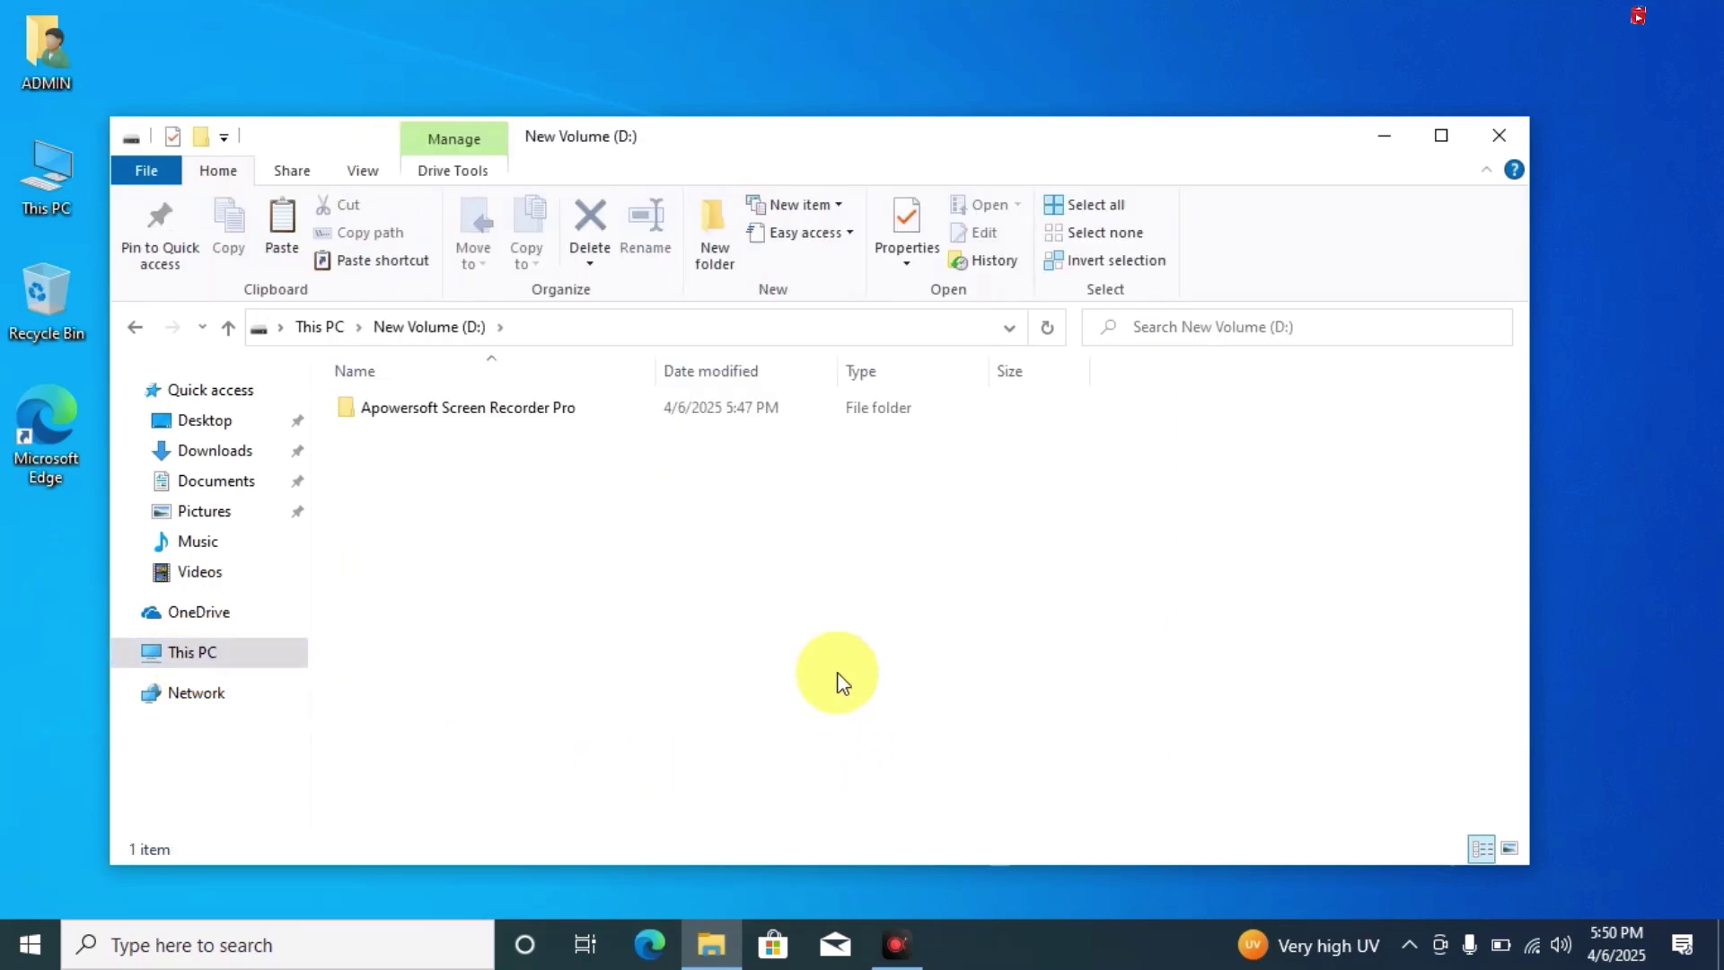
right_click(574, 535)
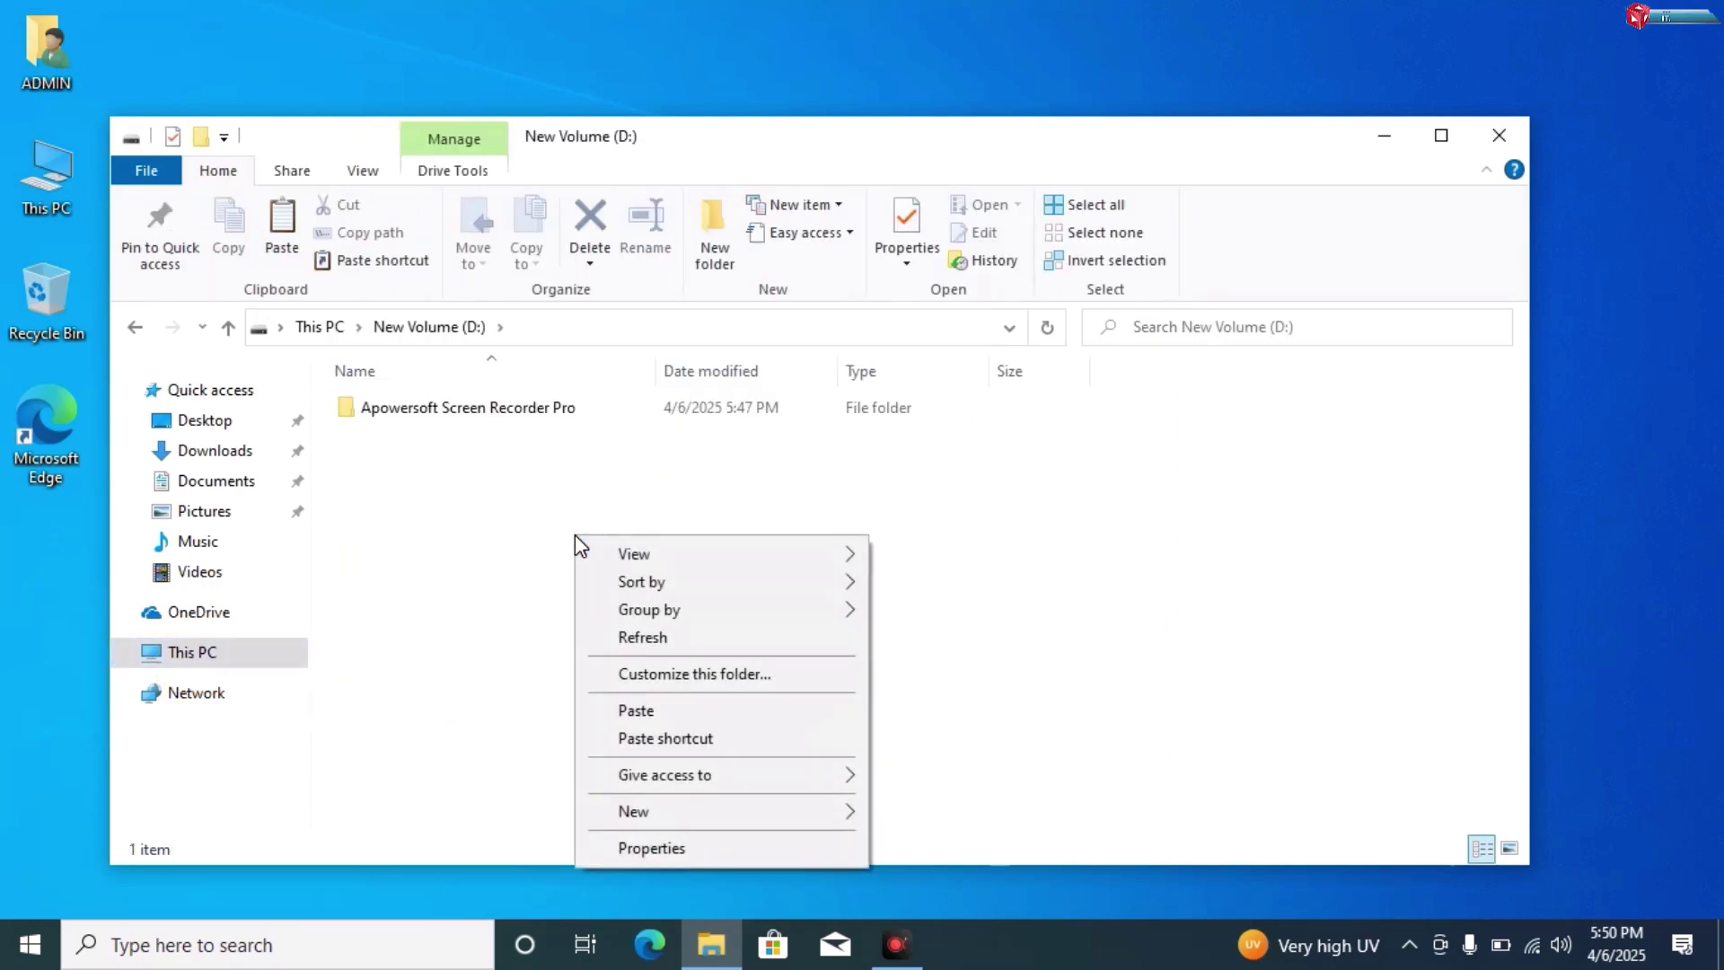
left_click(660, 712)
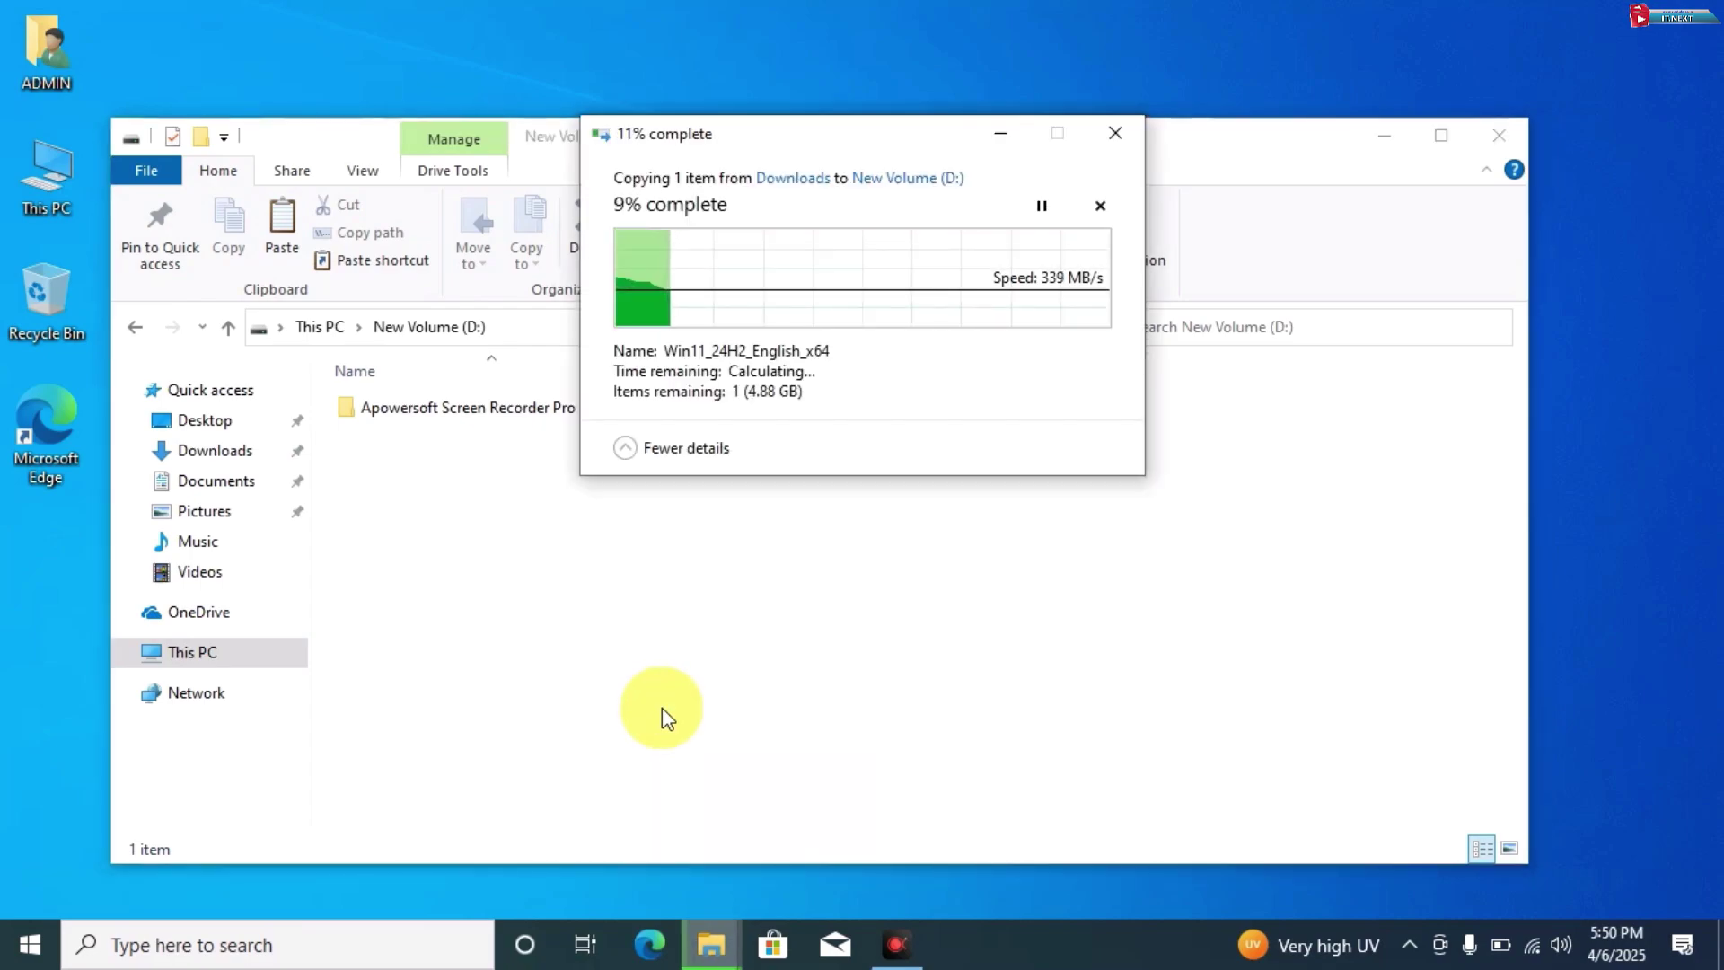
Mount the ISO copied to D: as DVD Drive (E:) and move its window aside
left_click(653, 818)
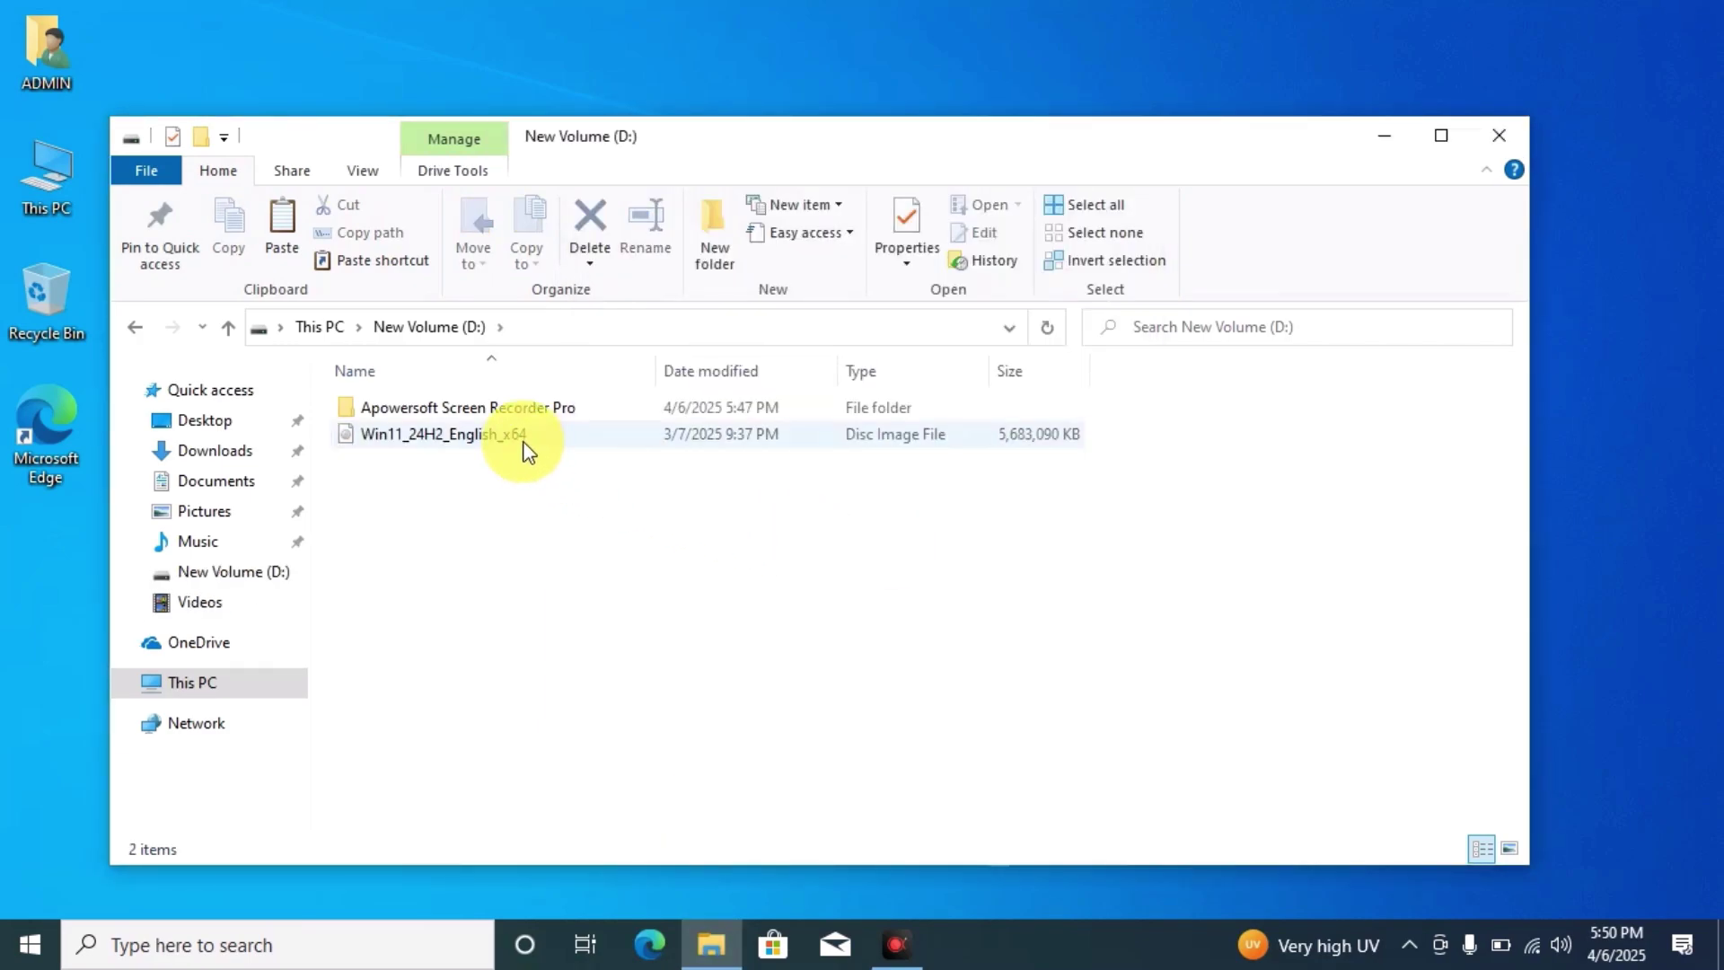
right_click(495, 437)
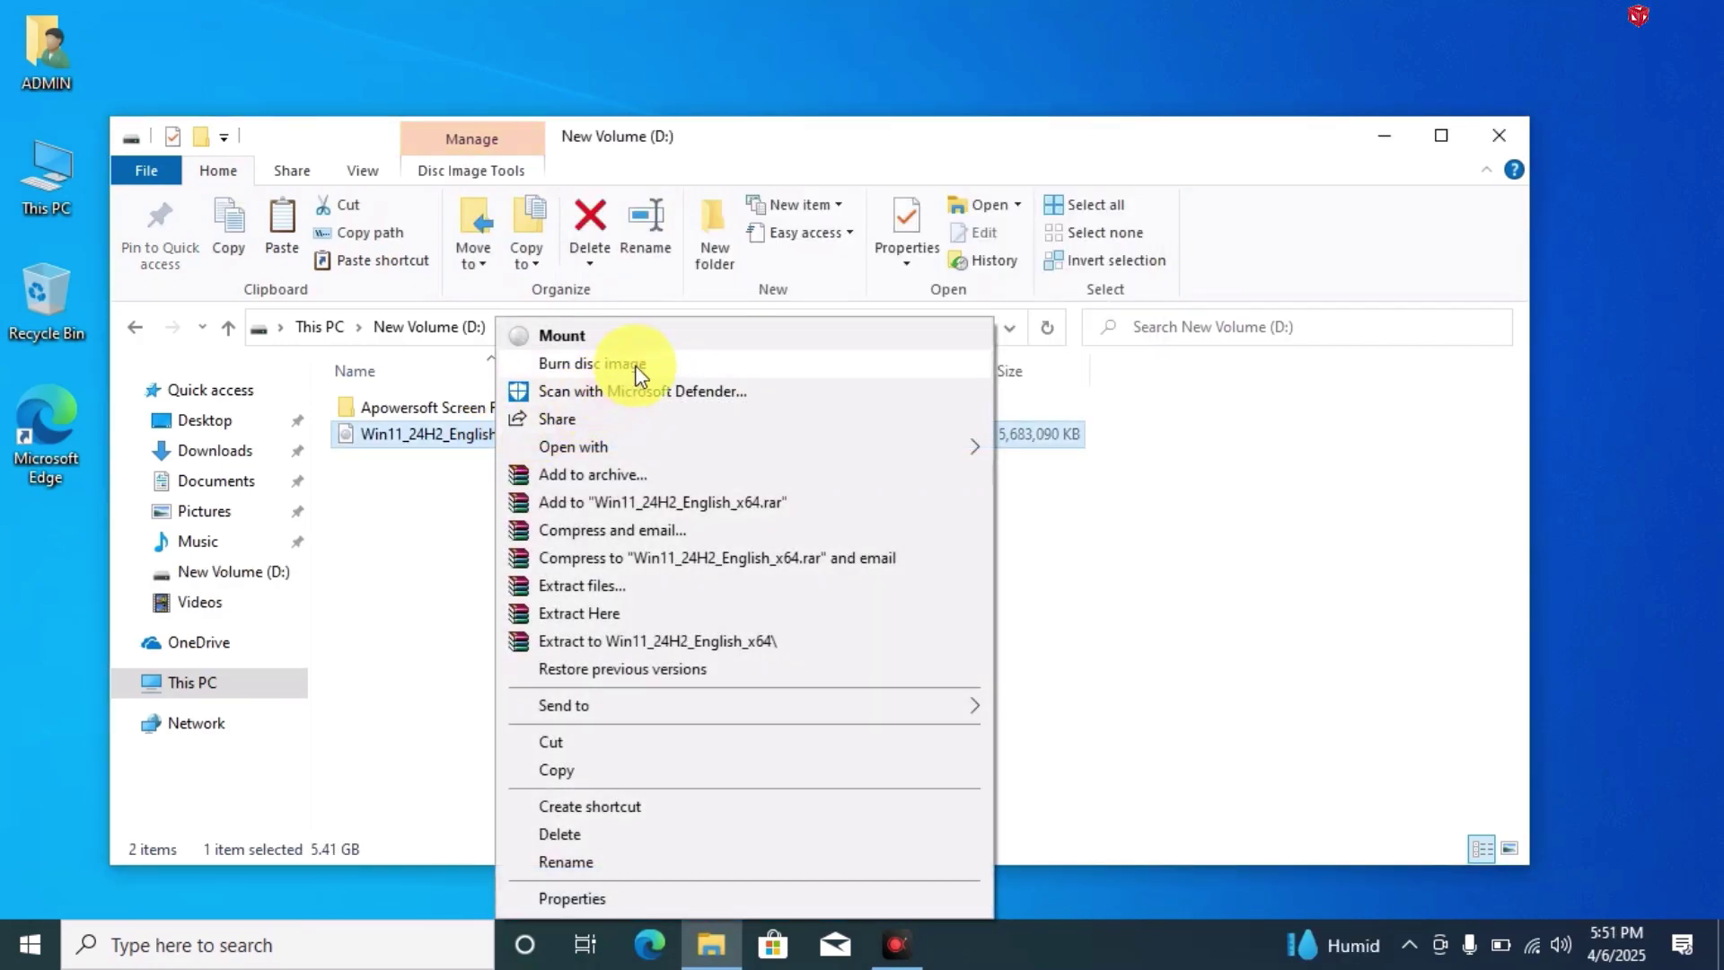
left_click(699, 340)
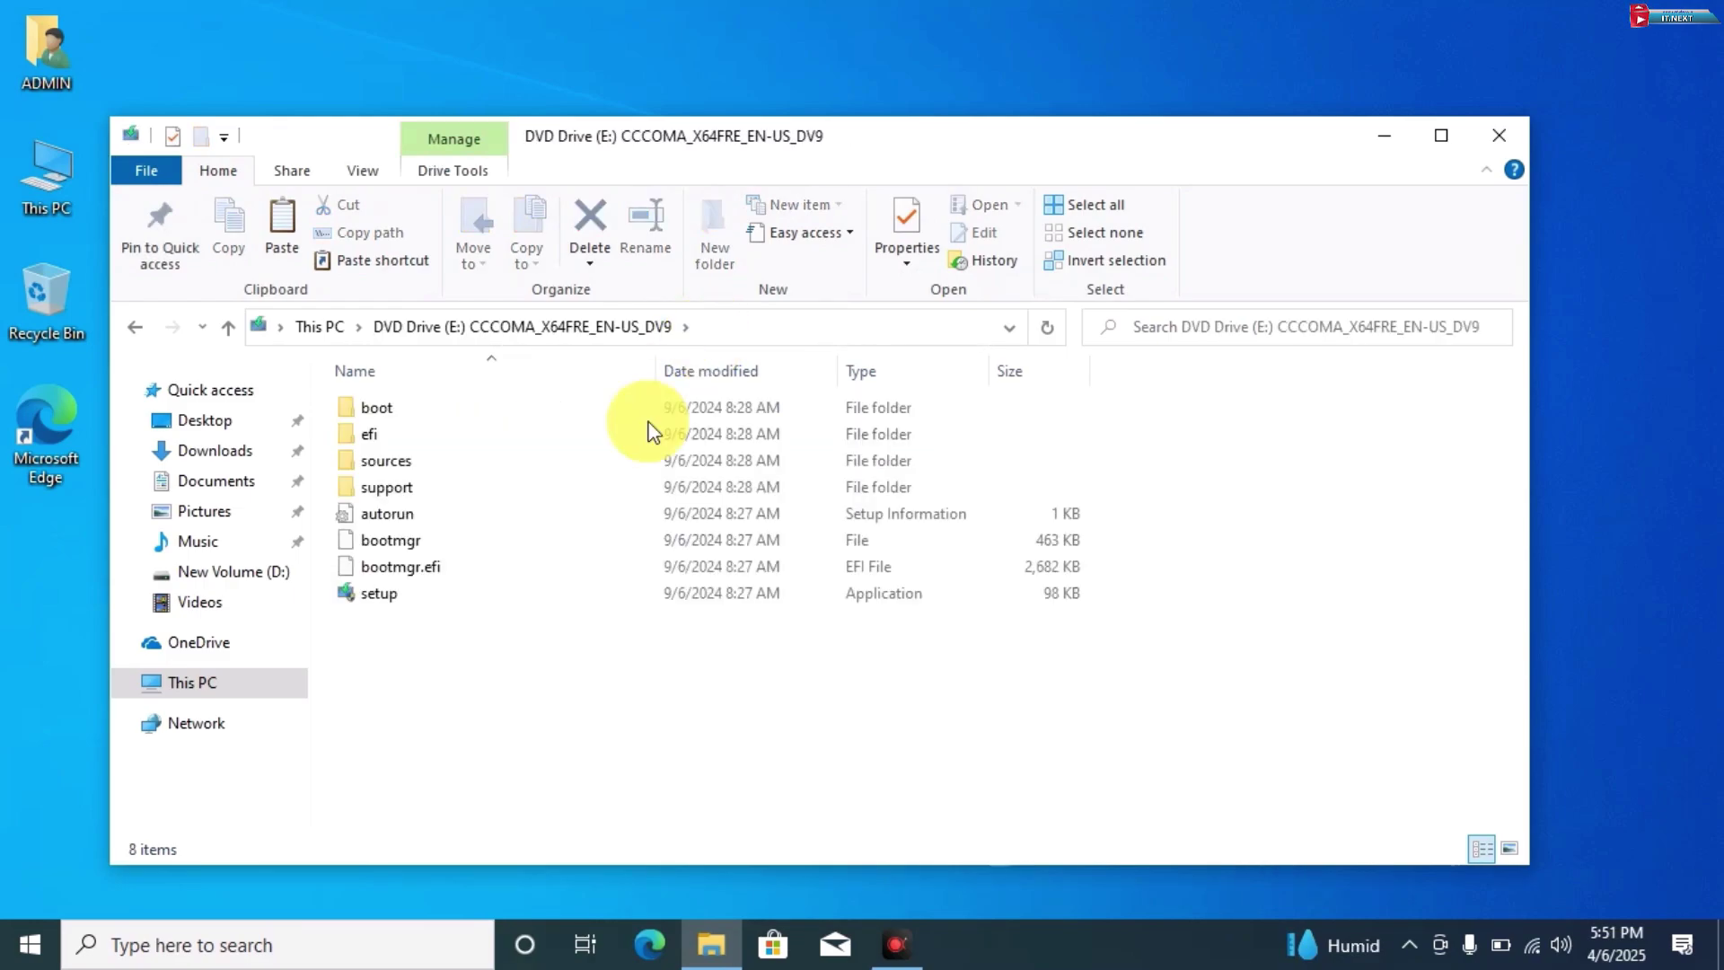
left_click_drag(915, 152, 1229, 189)
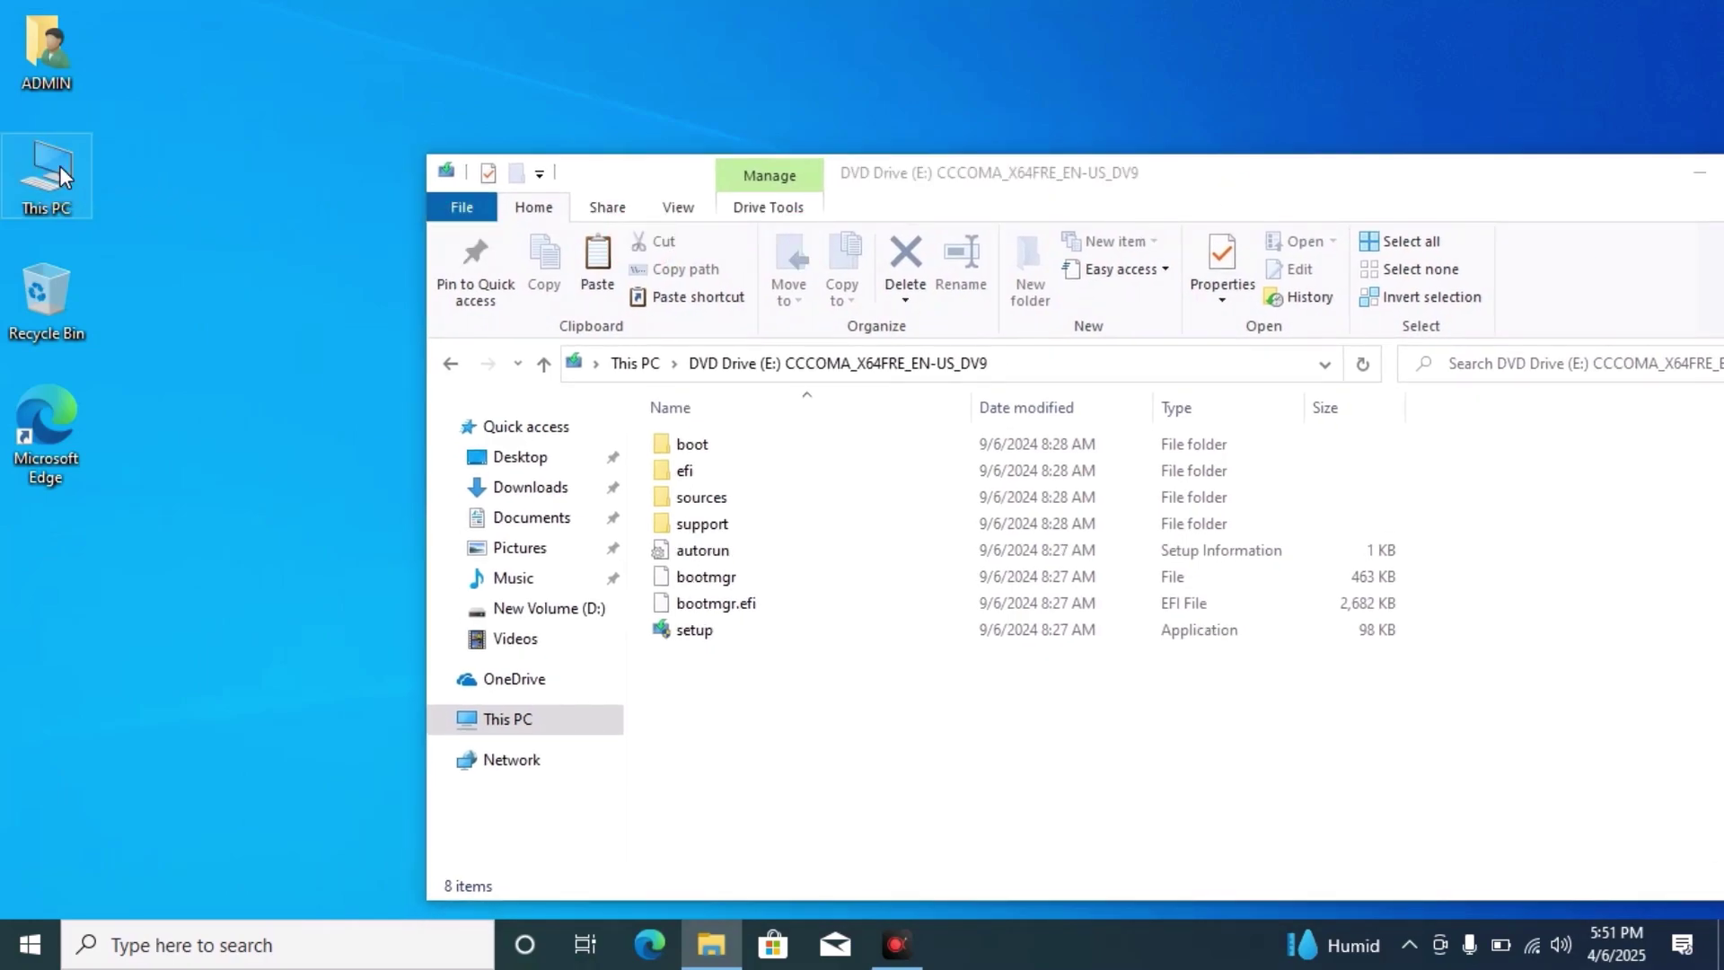
Open New Volume (D:) in a second window and copy all eight items from DVD Drive (E:)
double_click(60, 166)
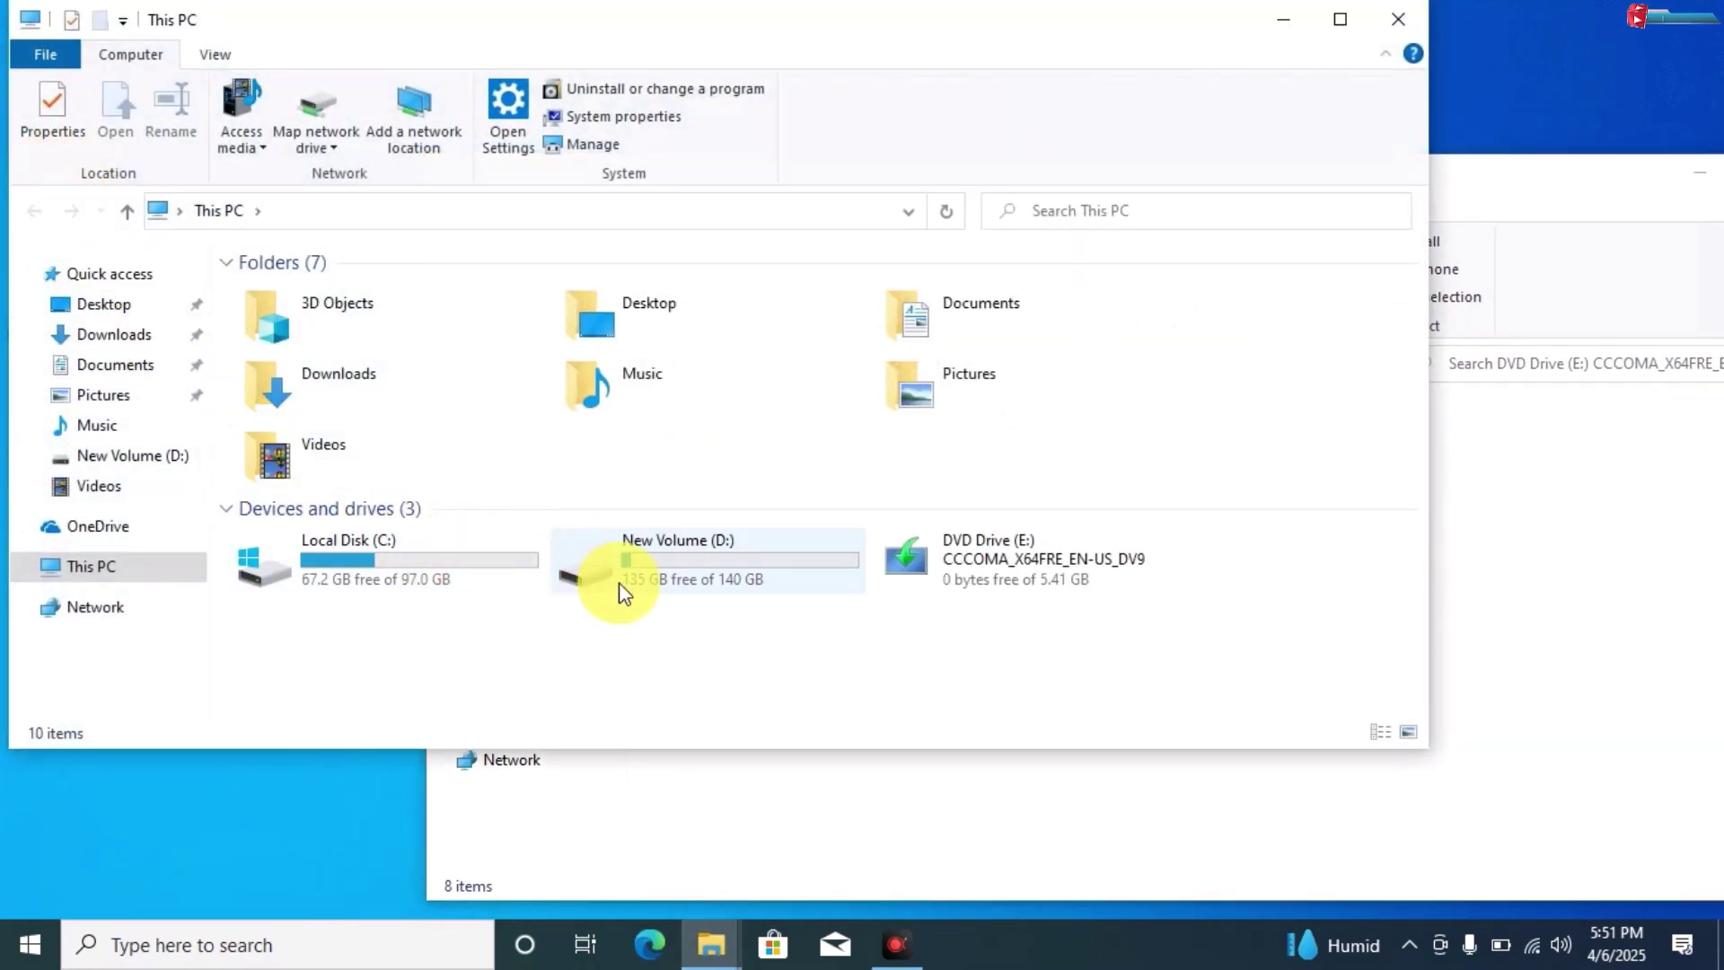
double_click(619, 583)
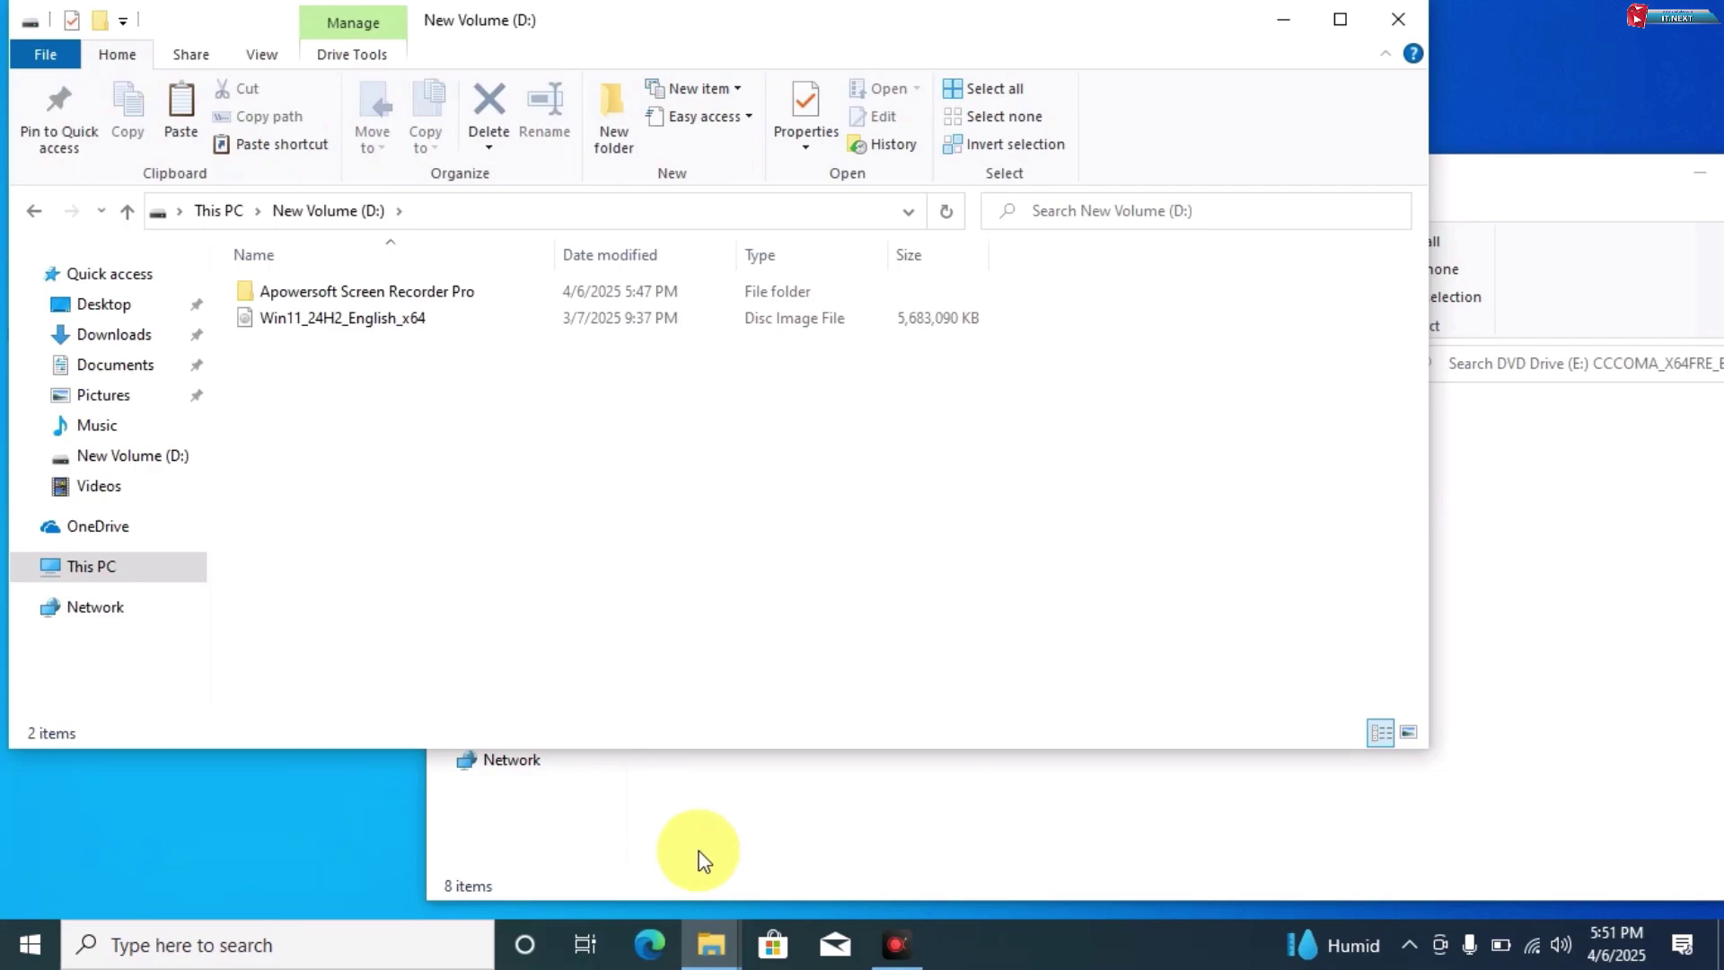
left_click_drag(701, 854, 715, 436)
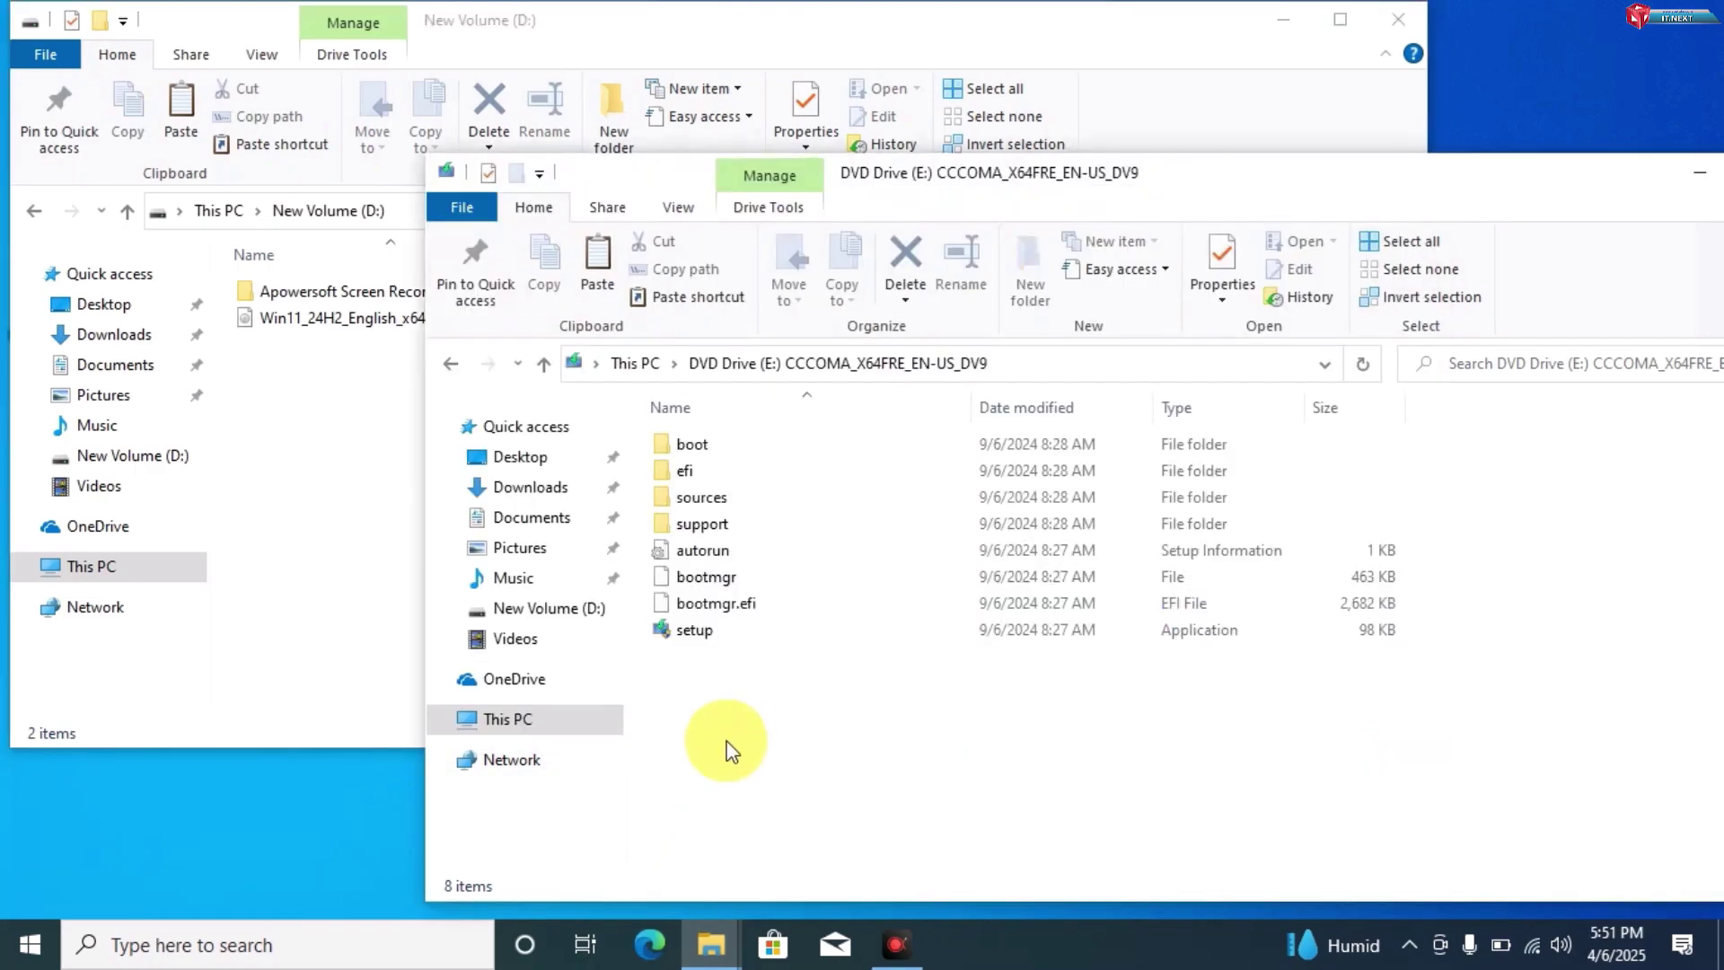
right_click(711, 550)
left_click(761, 783)
Paste the disc files into New Volume (D:) and close the DVD Drive (E:) window
right_click(324, 446)
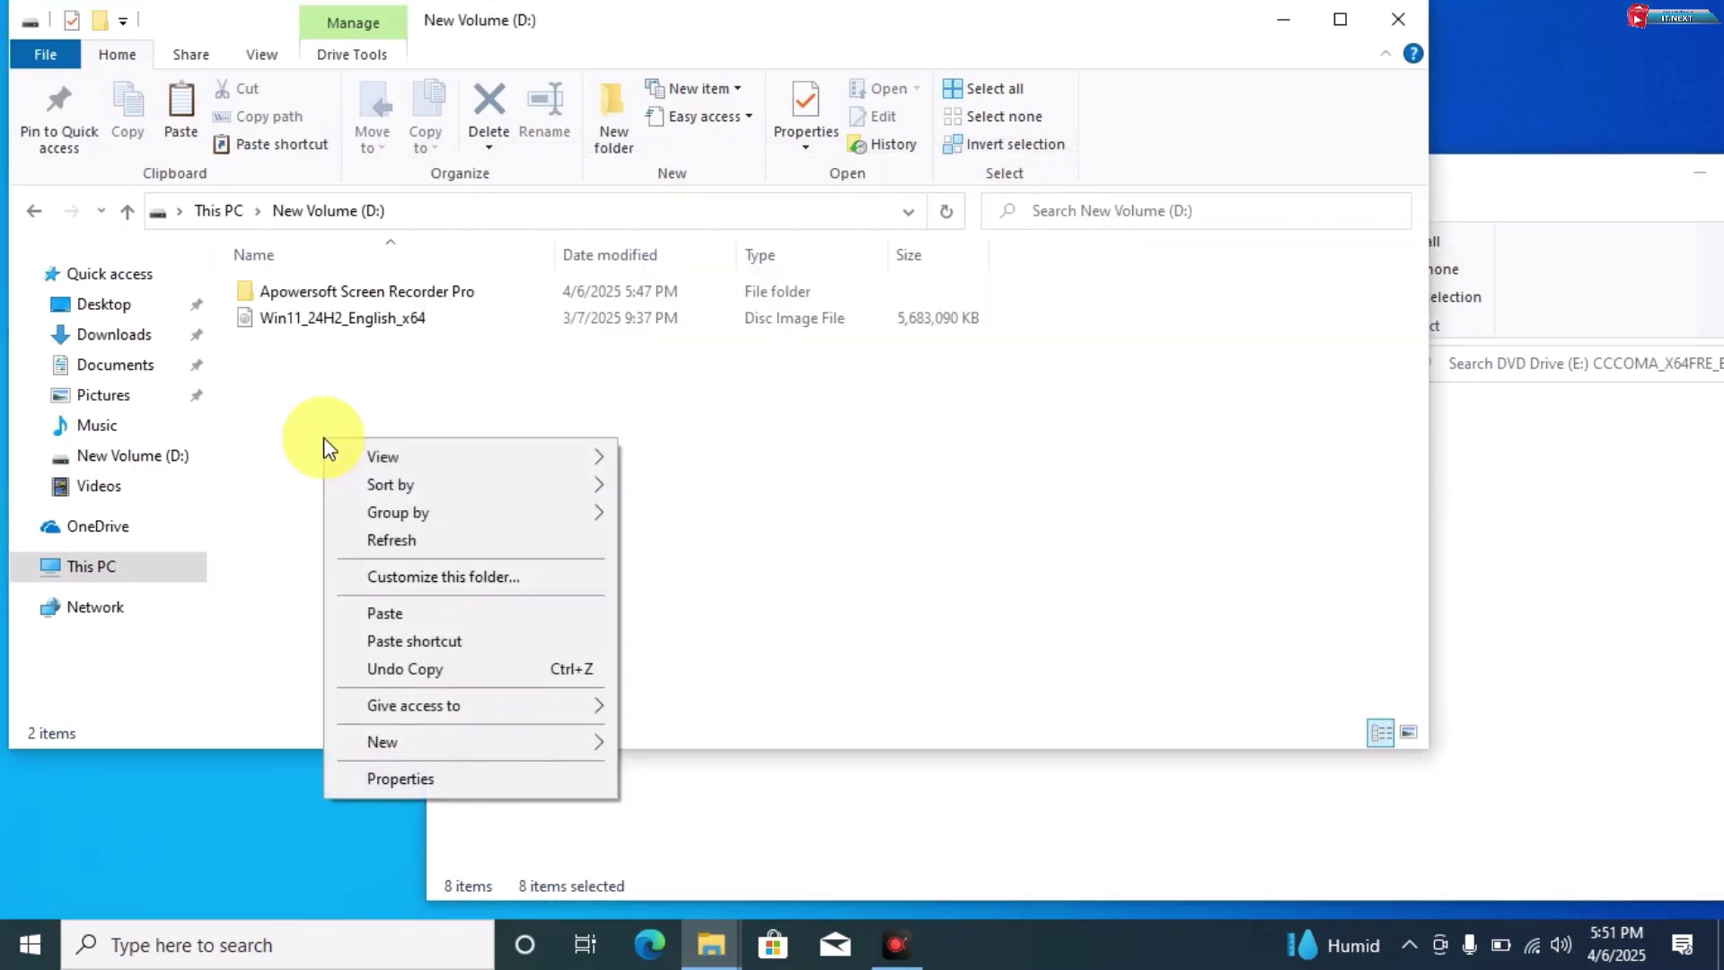
left_click(382, 613)
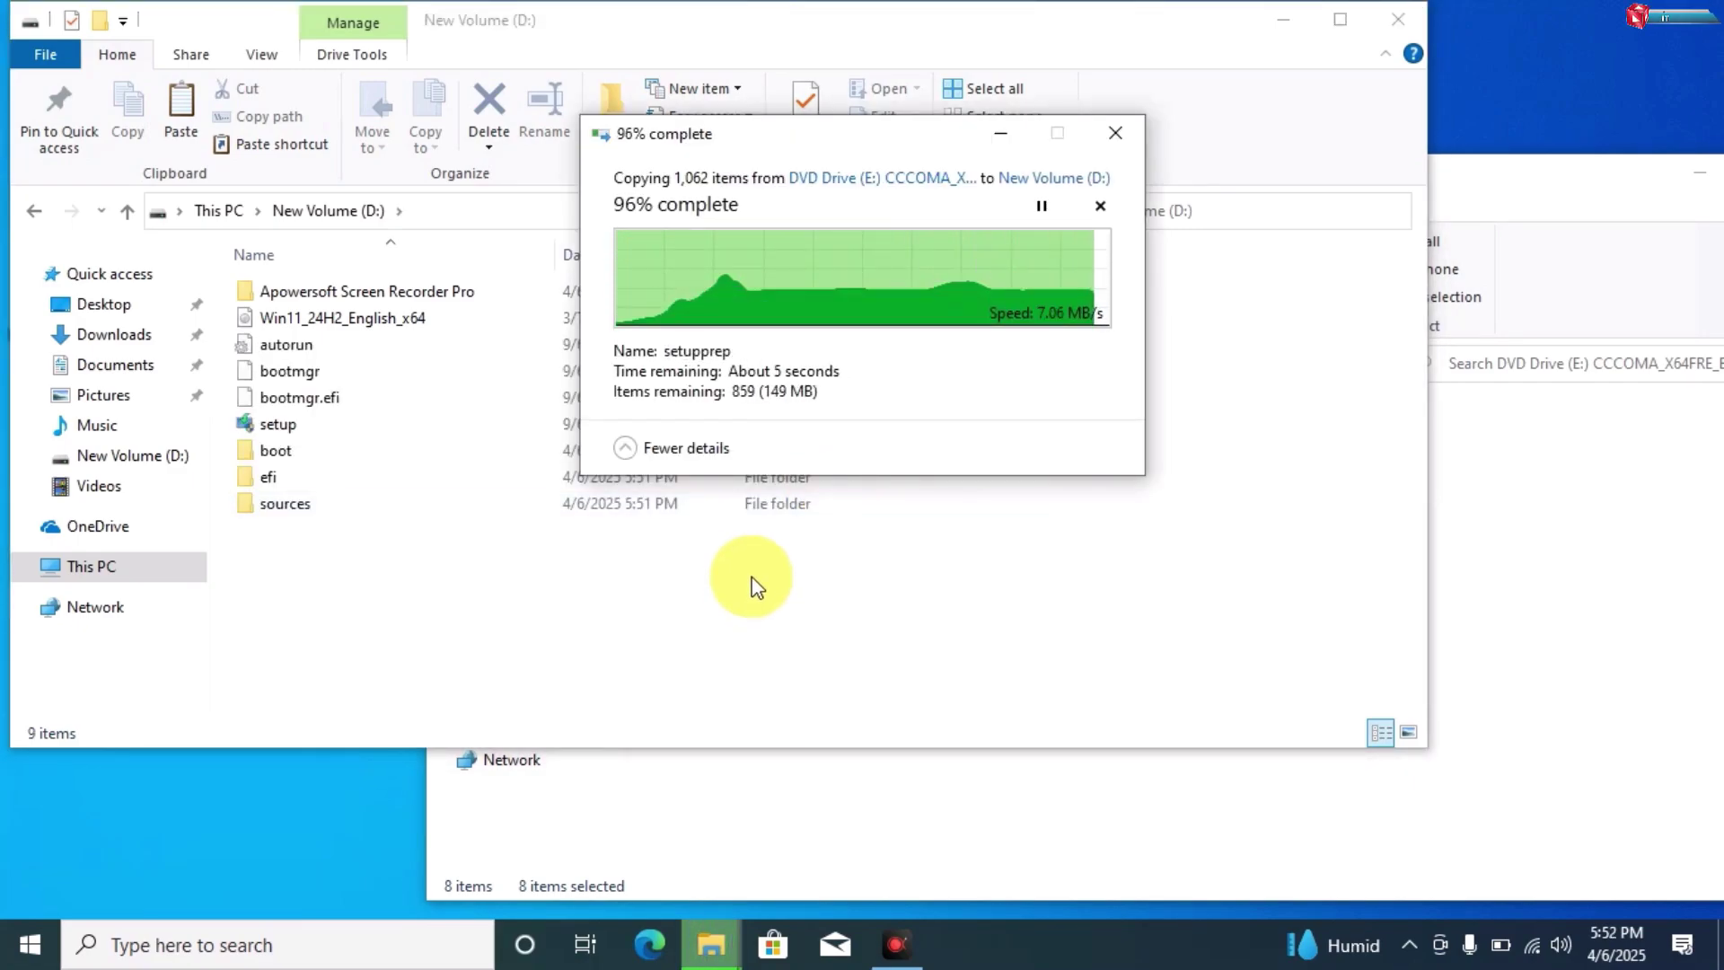
left_click(1607, 655)
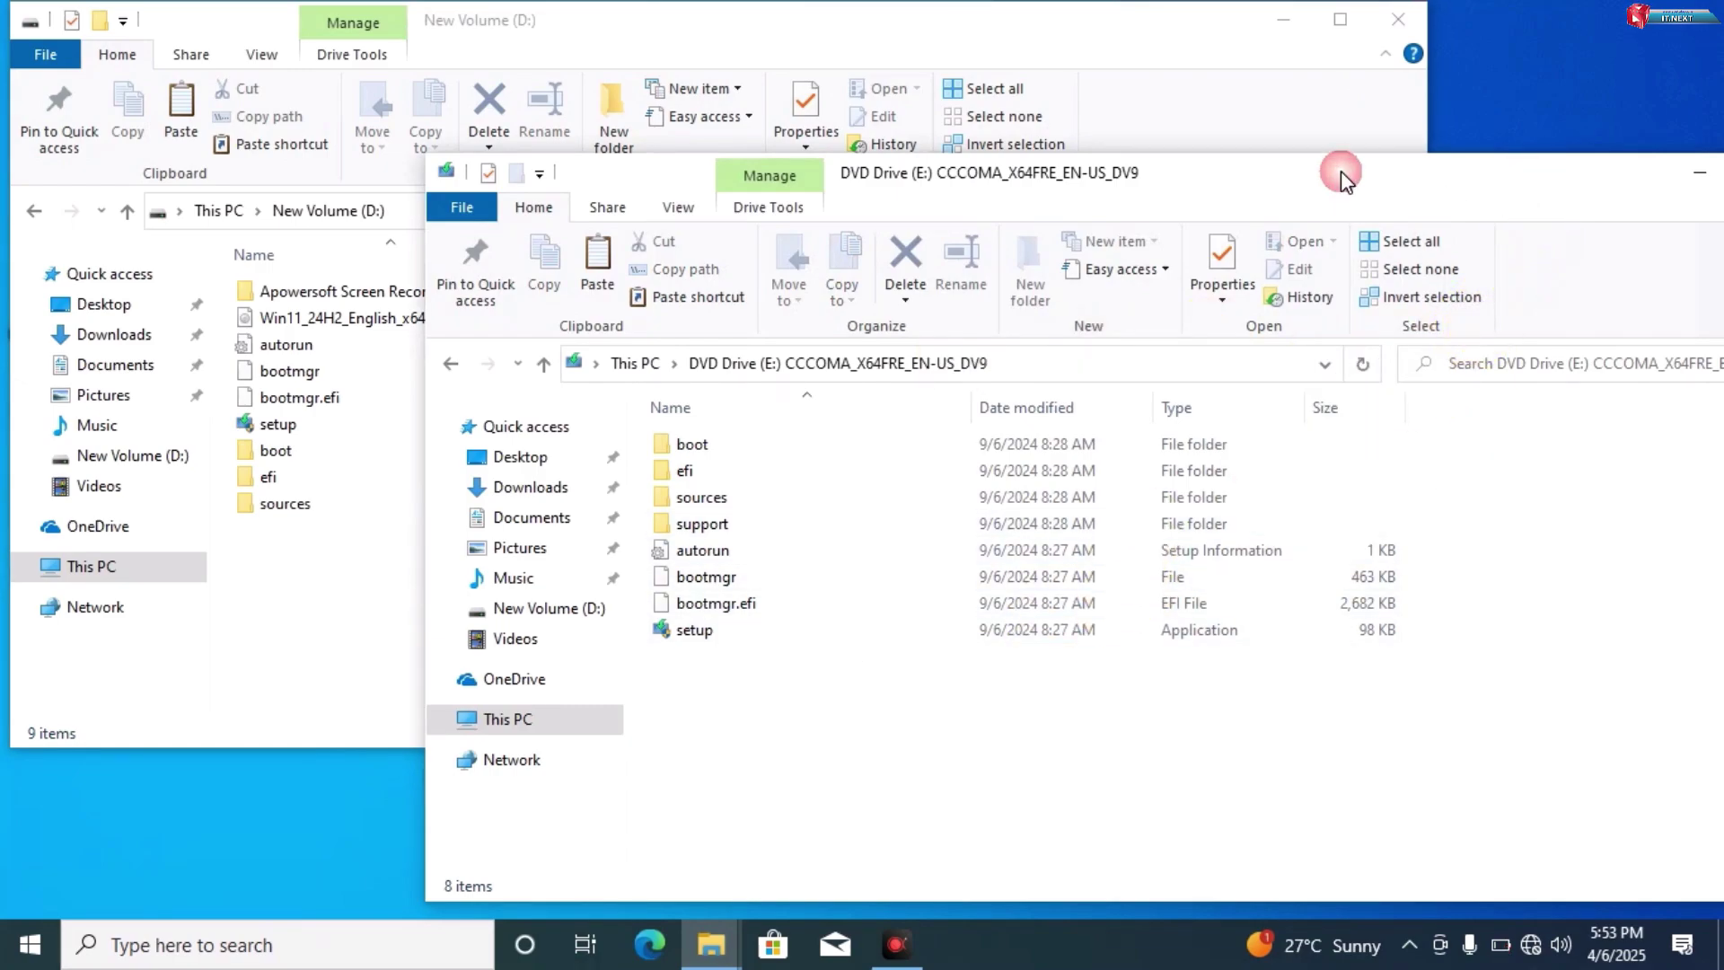
left_click_drag(1339, 171, 1086, 170)
left_click(1563, 163)
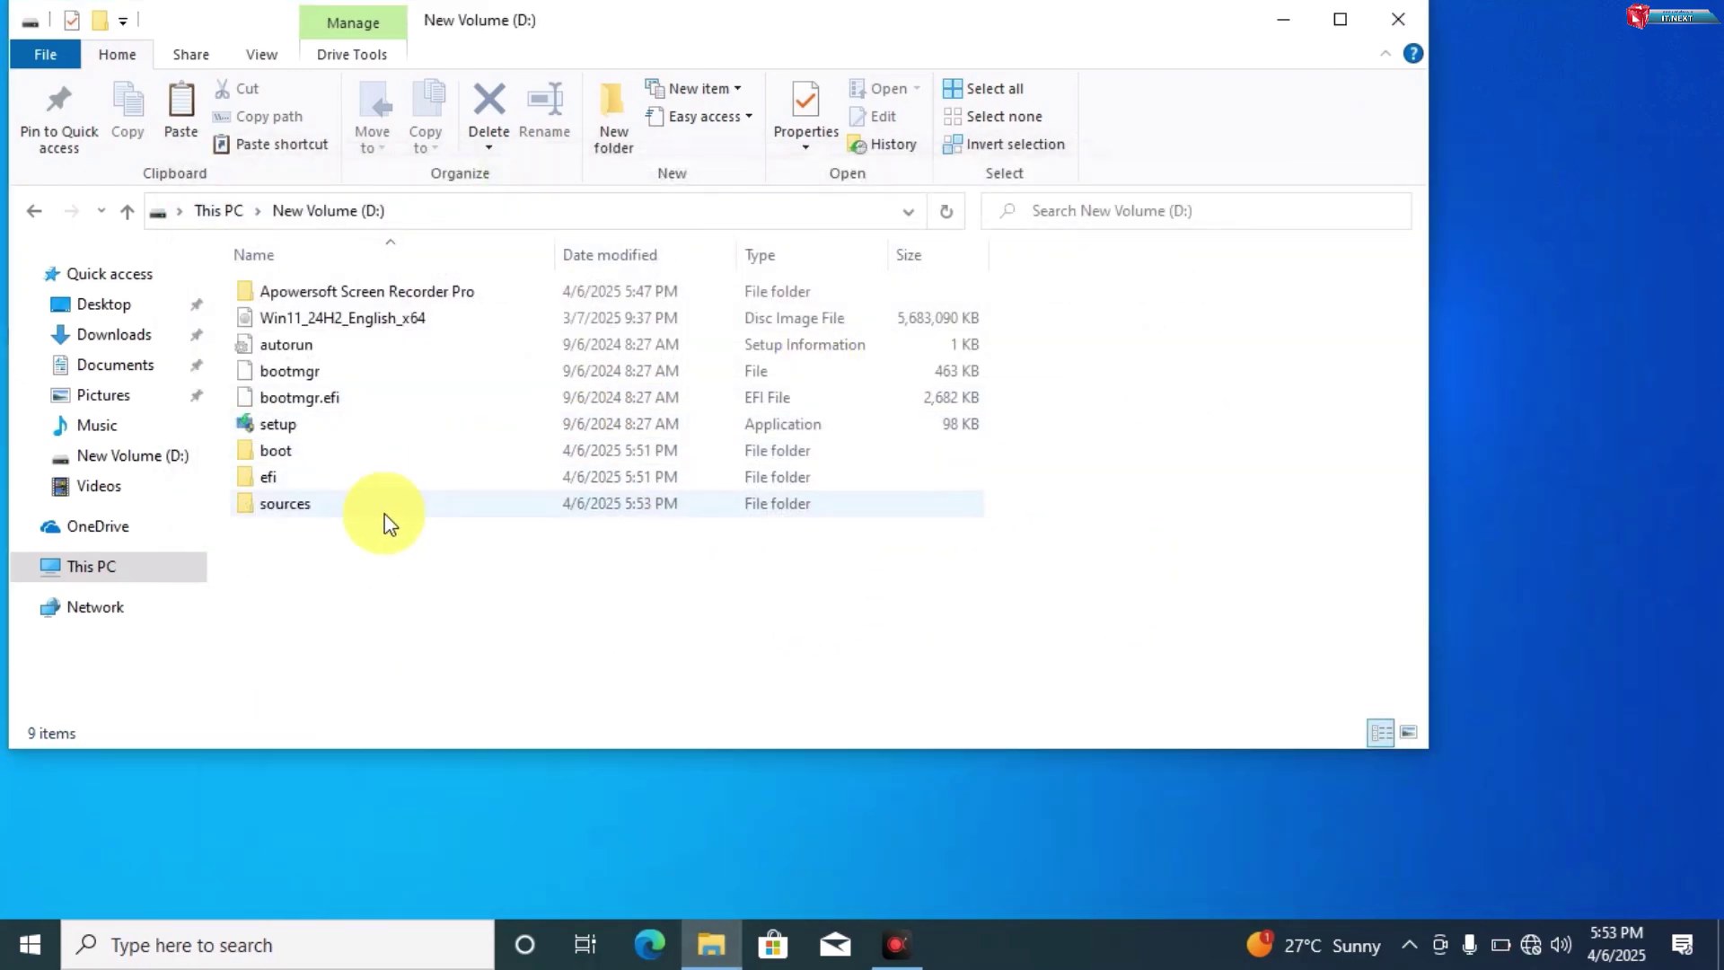
Refresh drive D's file list, close File Explorer, and bring up the Start menu
right_click(323, 643)
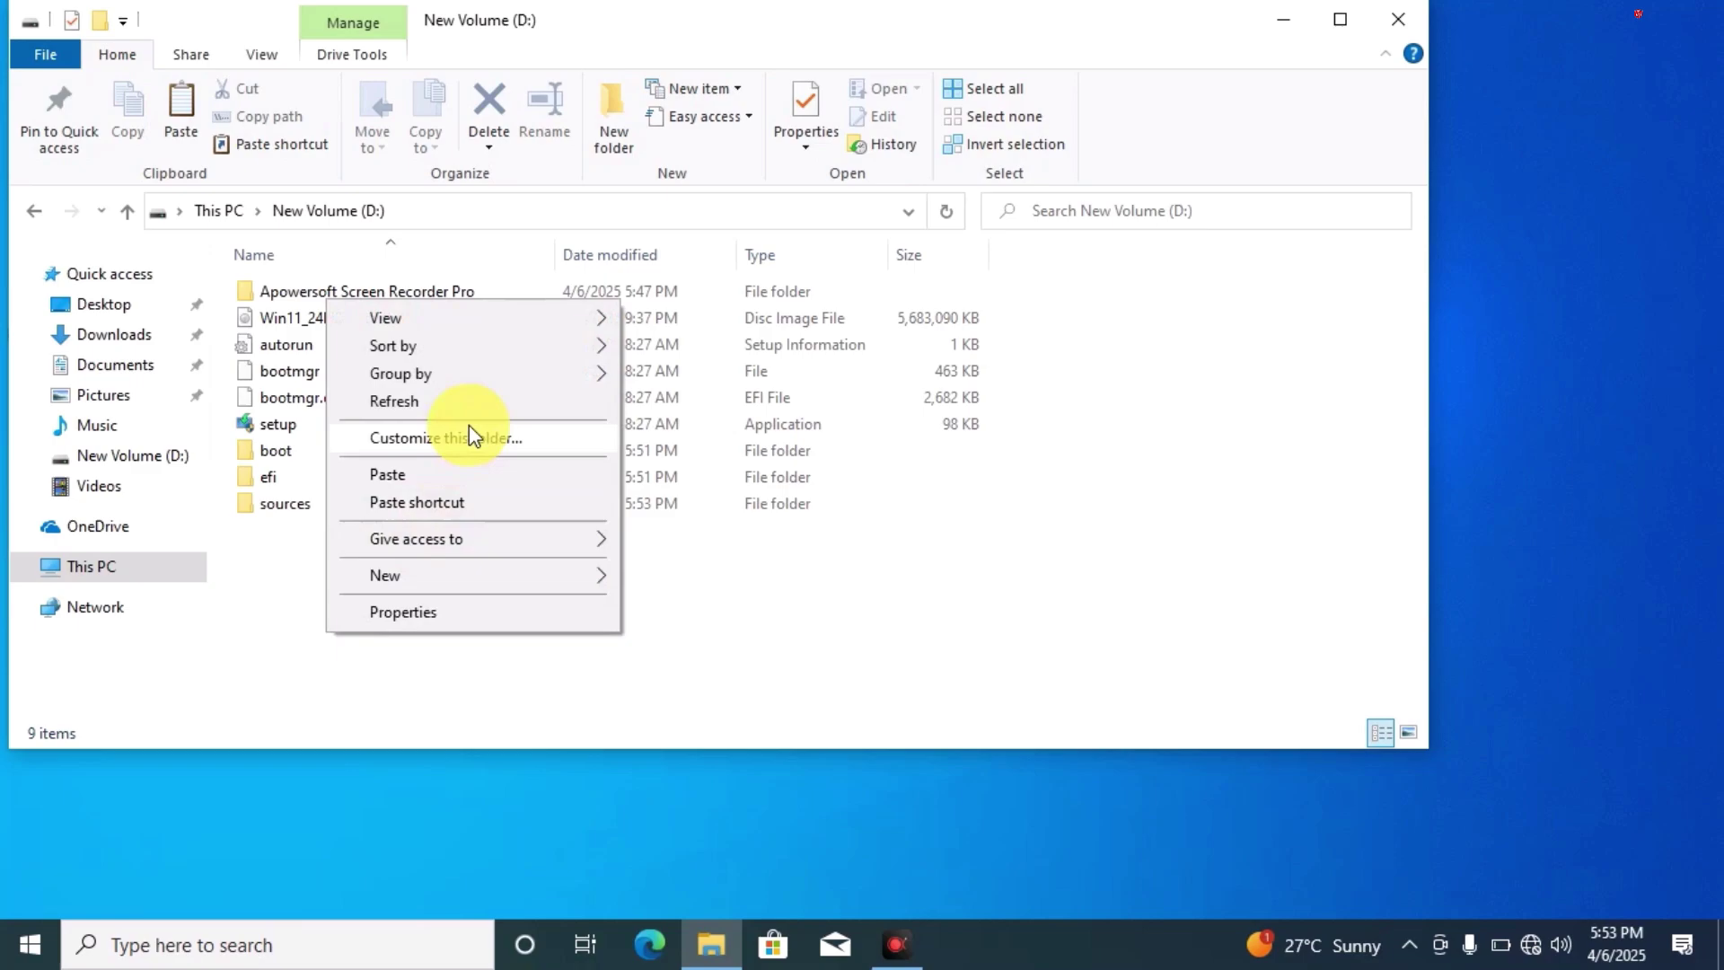
left_click(471, 402)
left_click(1404, 20)
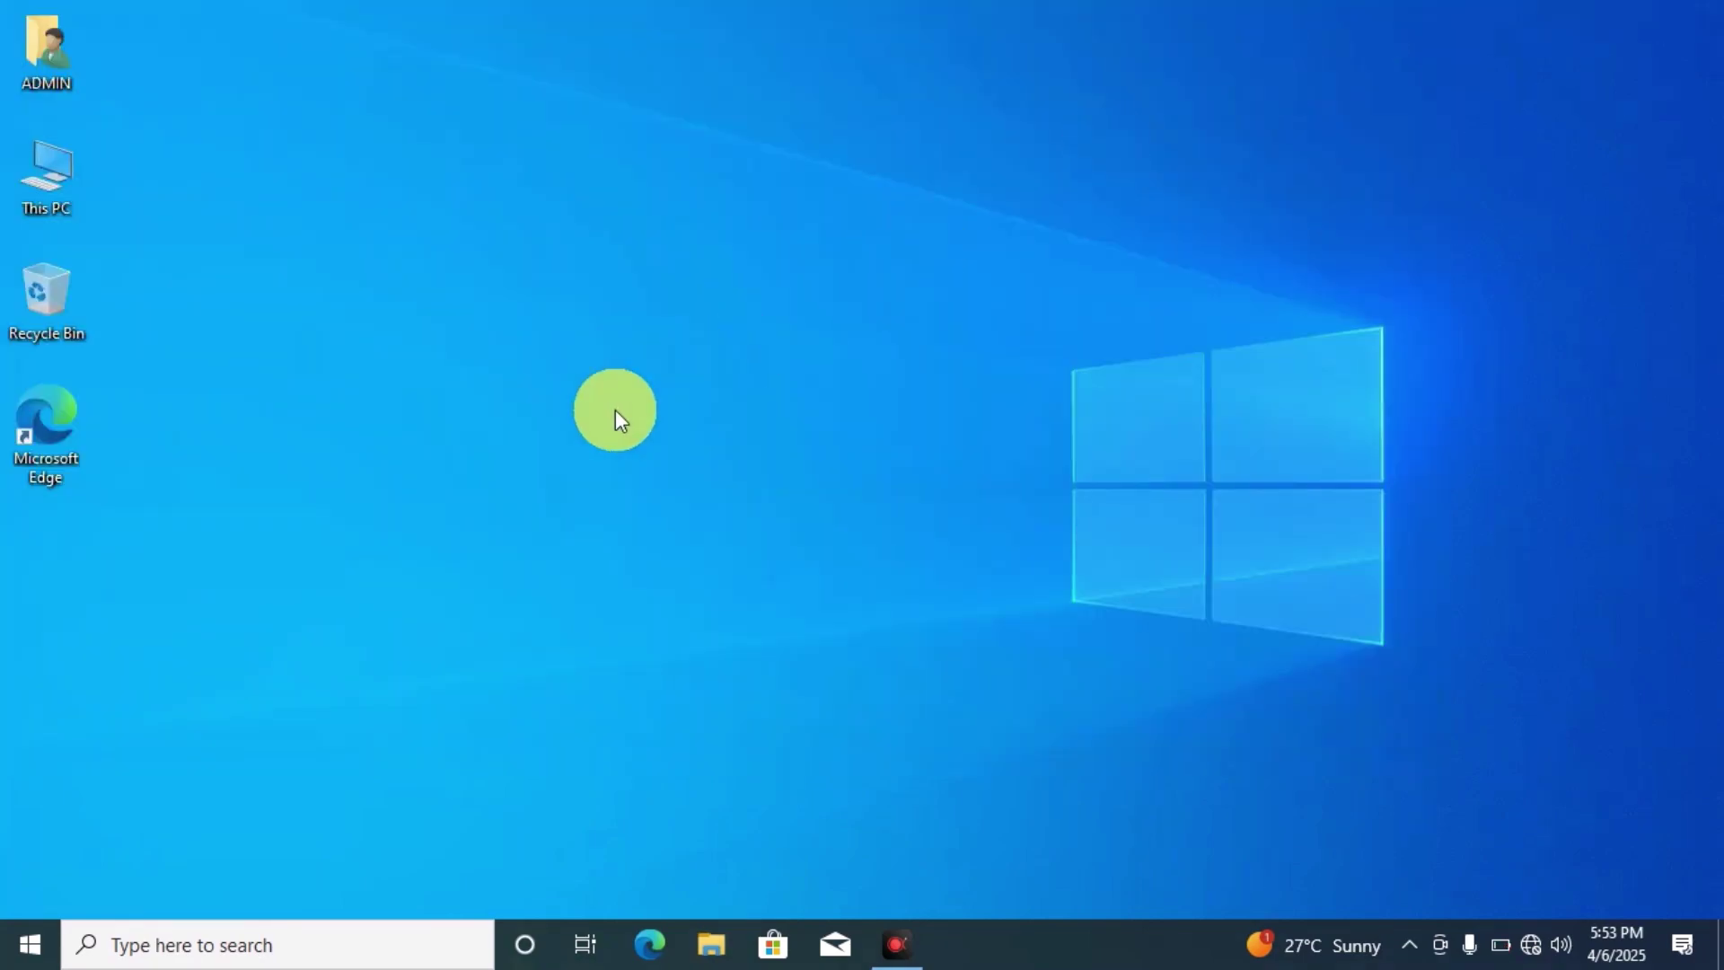
left_click(24, 951)
mouse_move(568, 378)
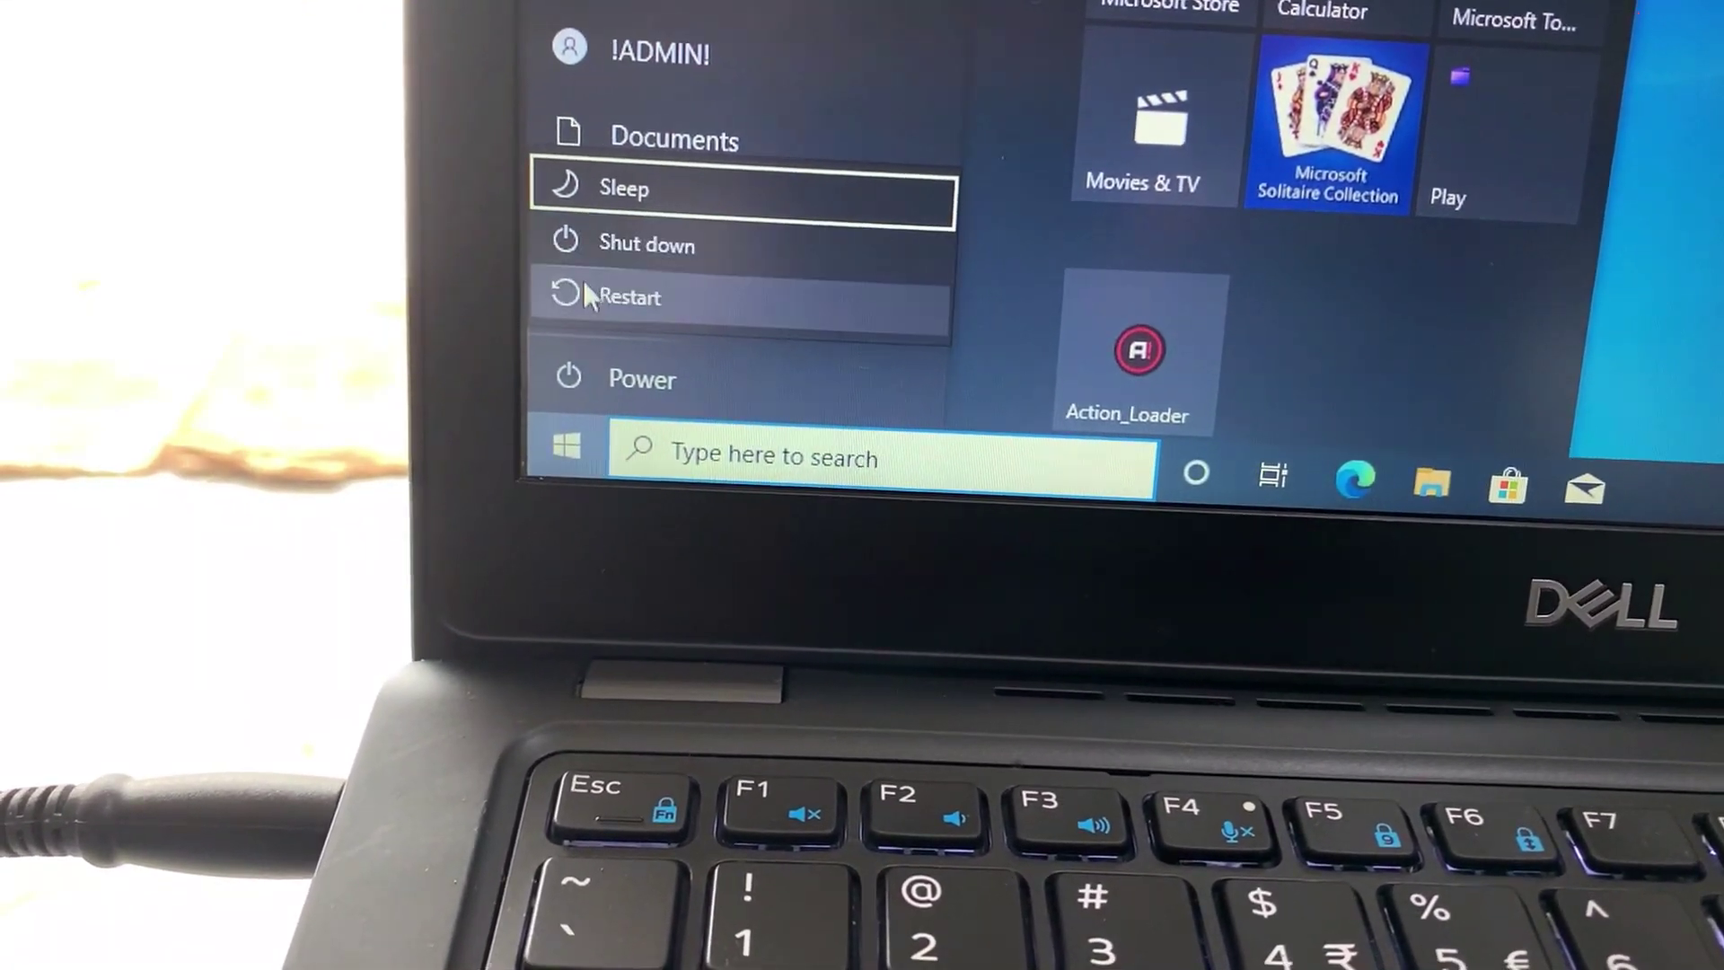
Restart into recovery and open Command Prompt from Advanced options as ADMIN with no password
left_click(594, 295)
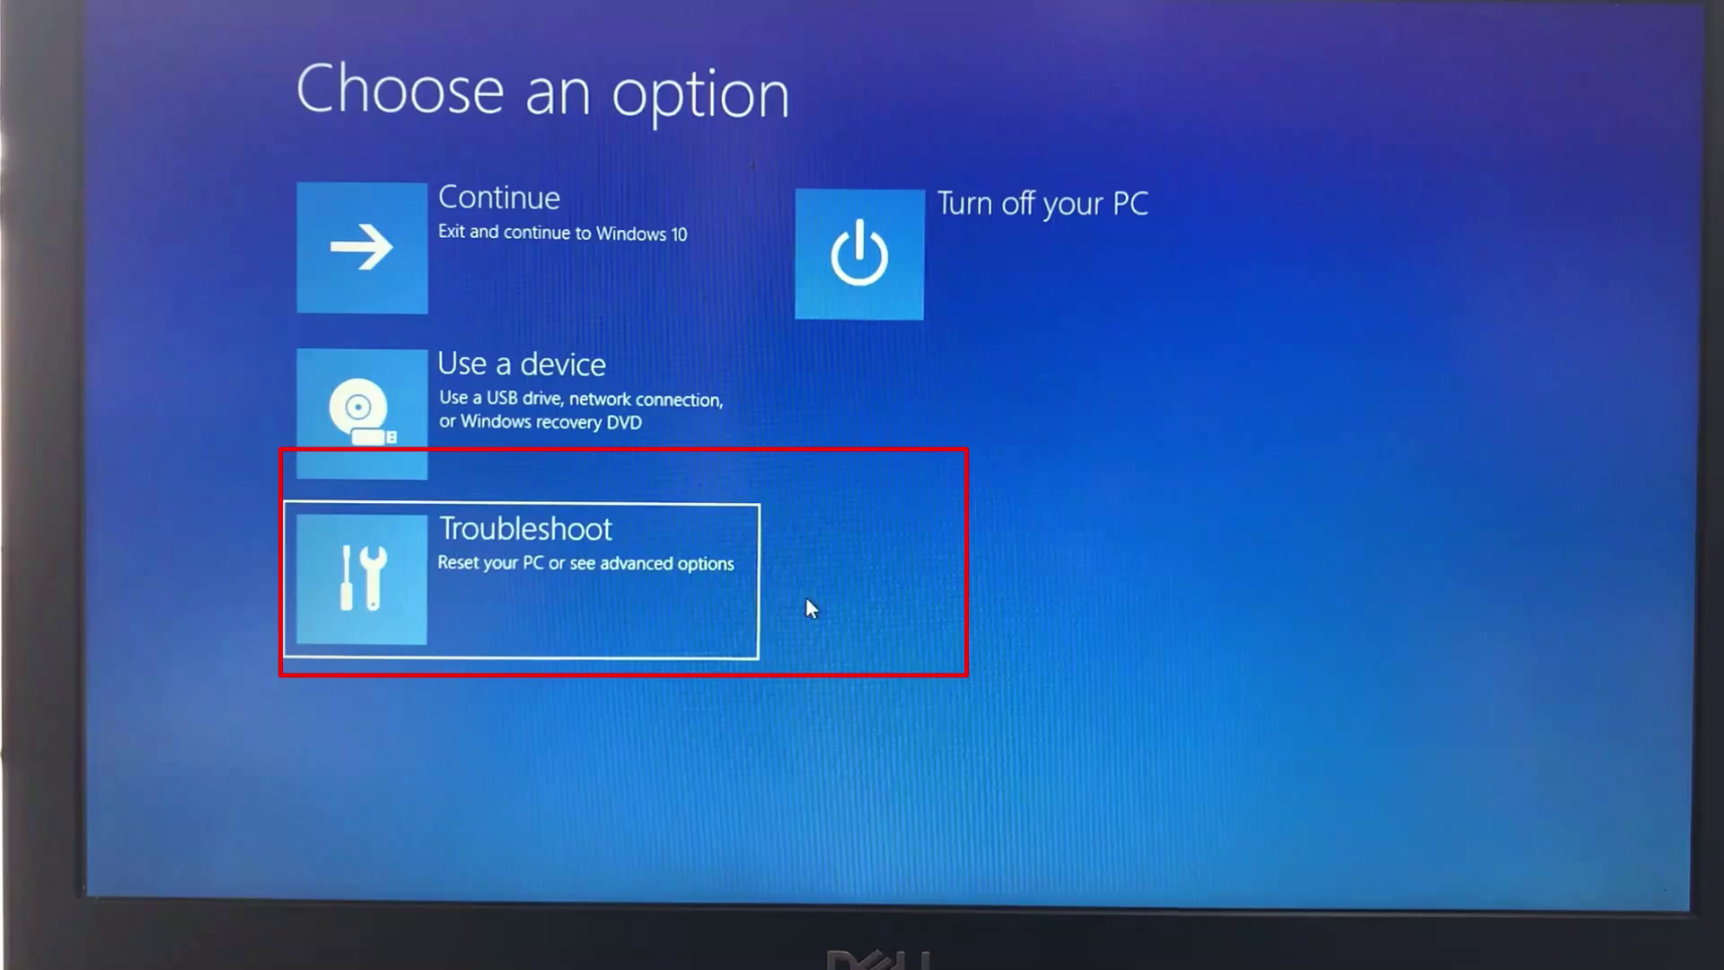
key("Return")
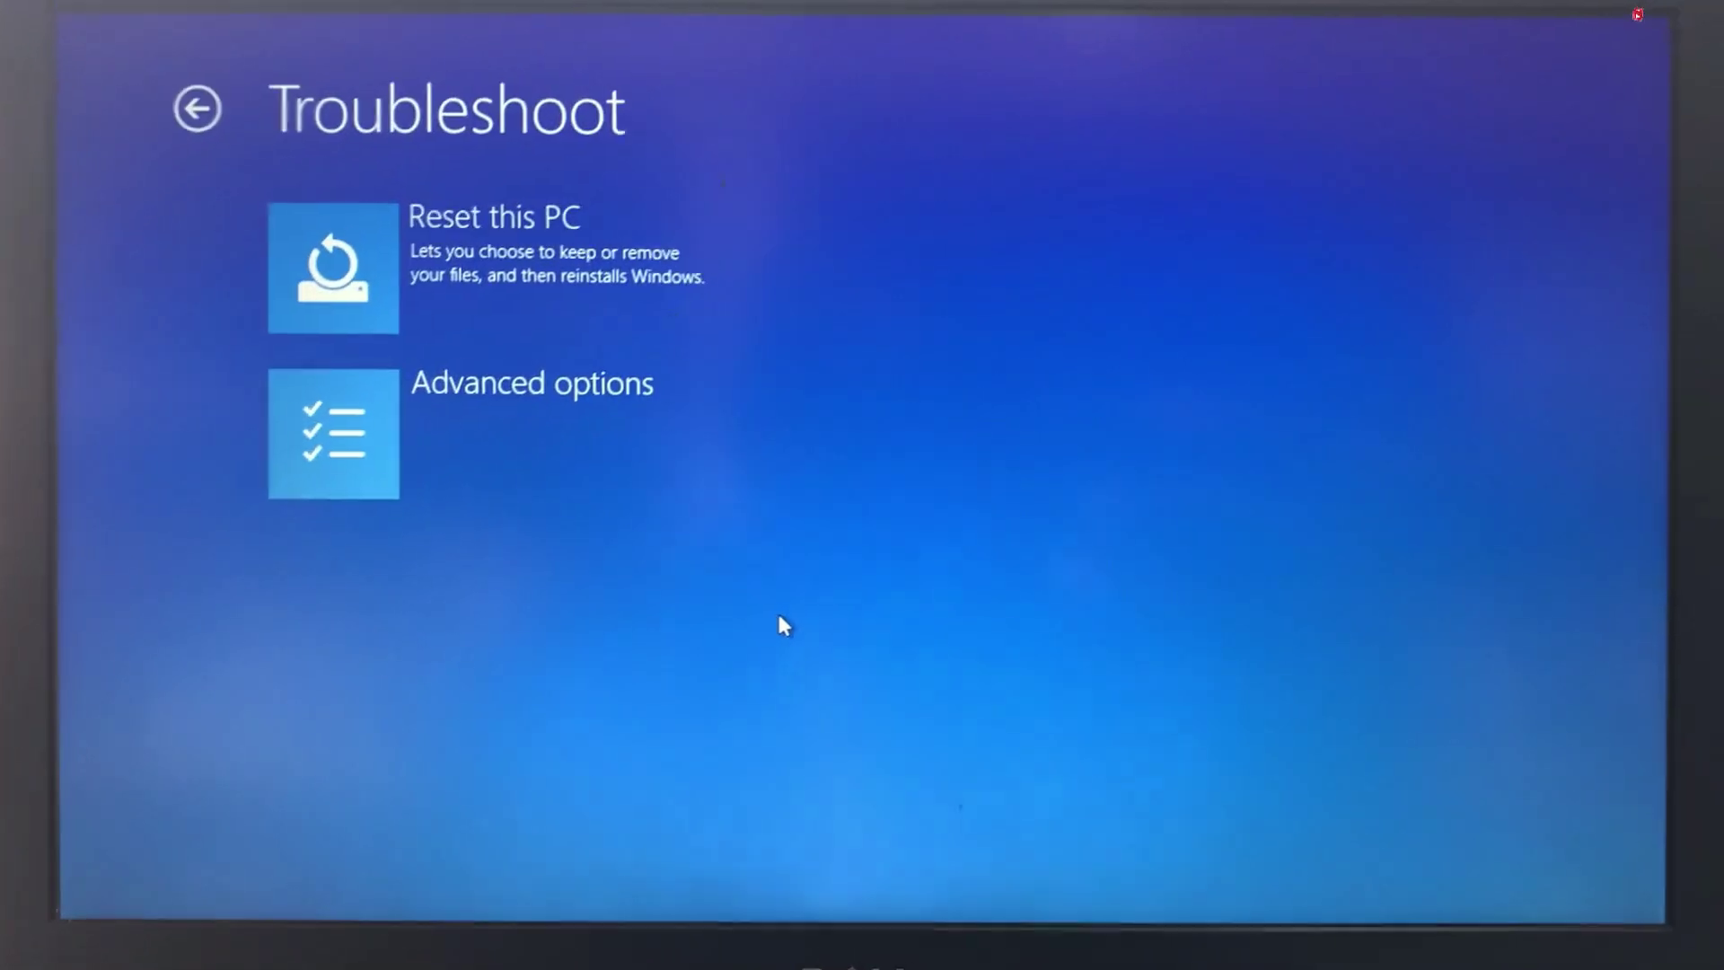
key("Down")
key("Down")
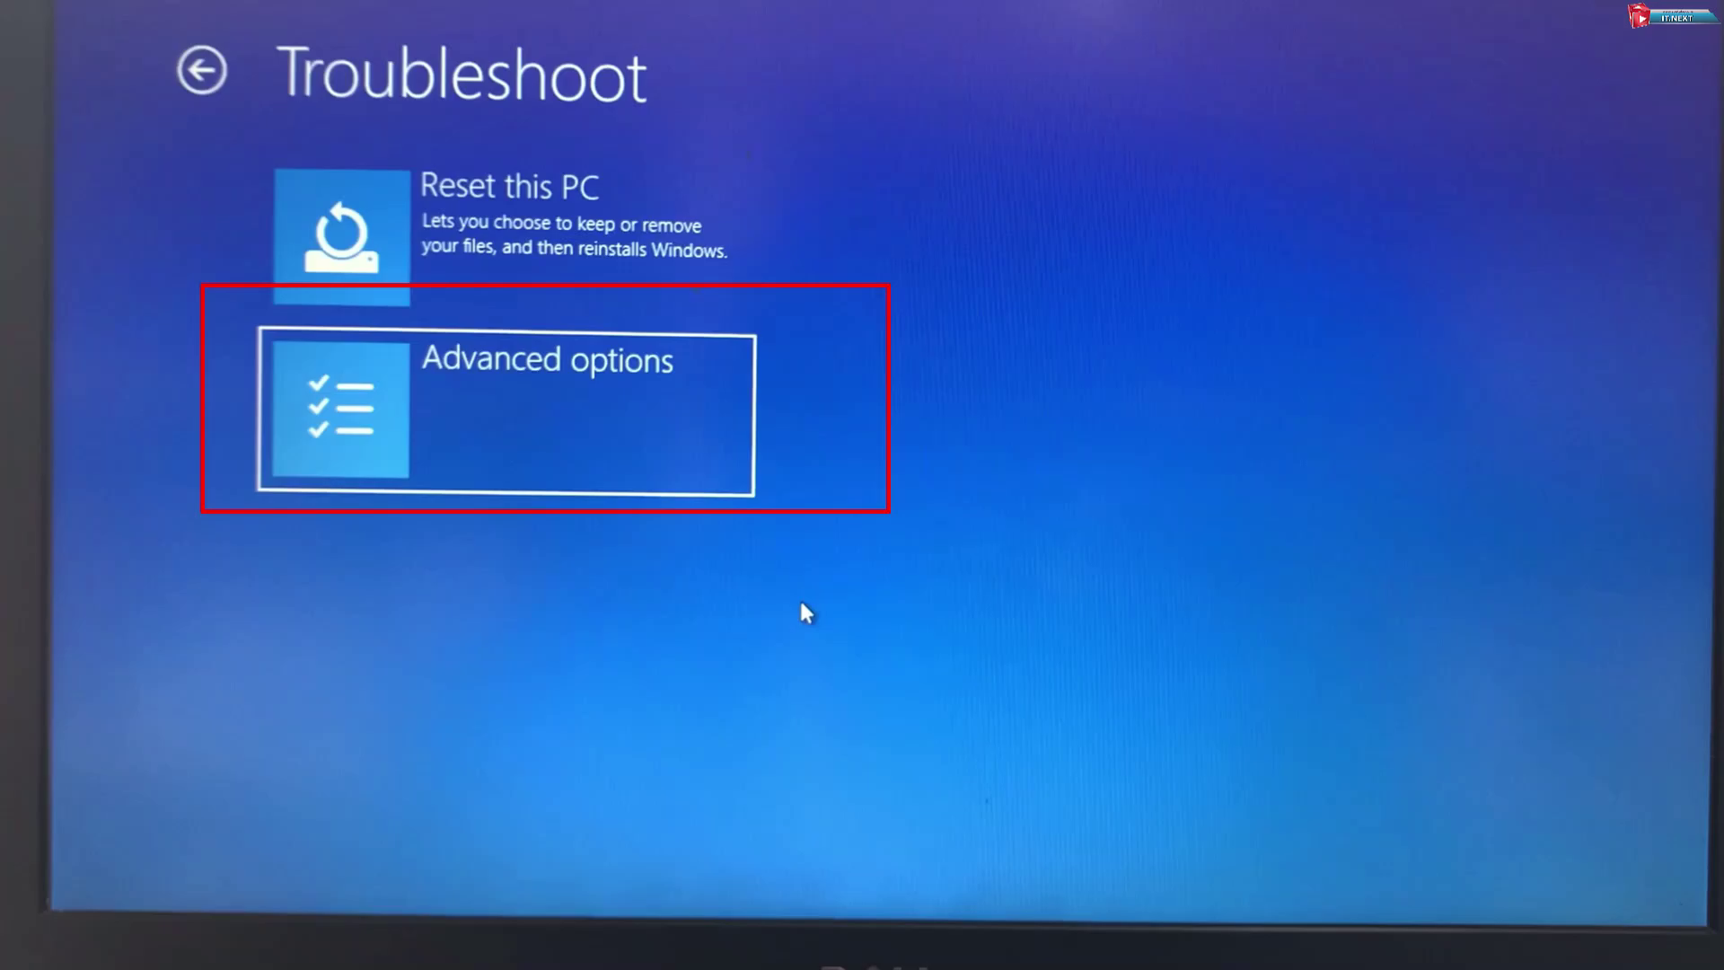
key("Return")
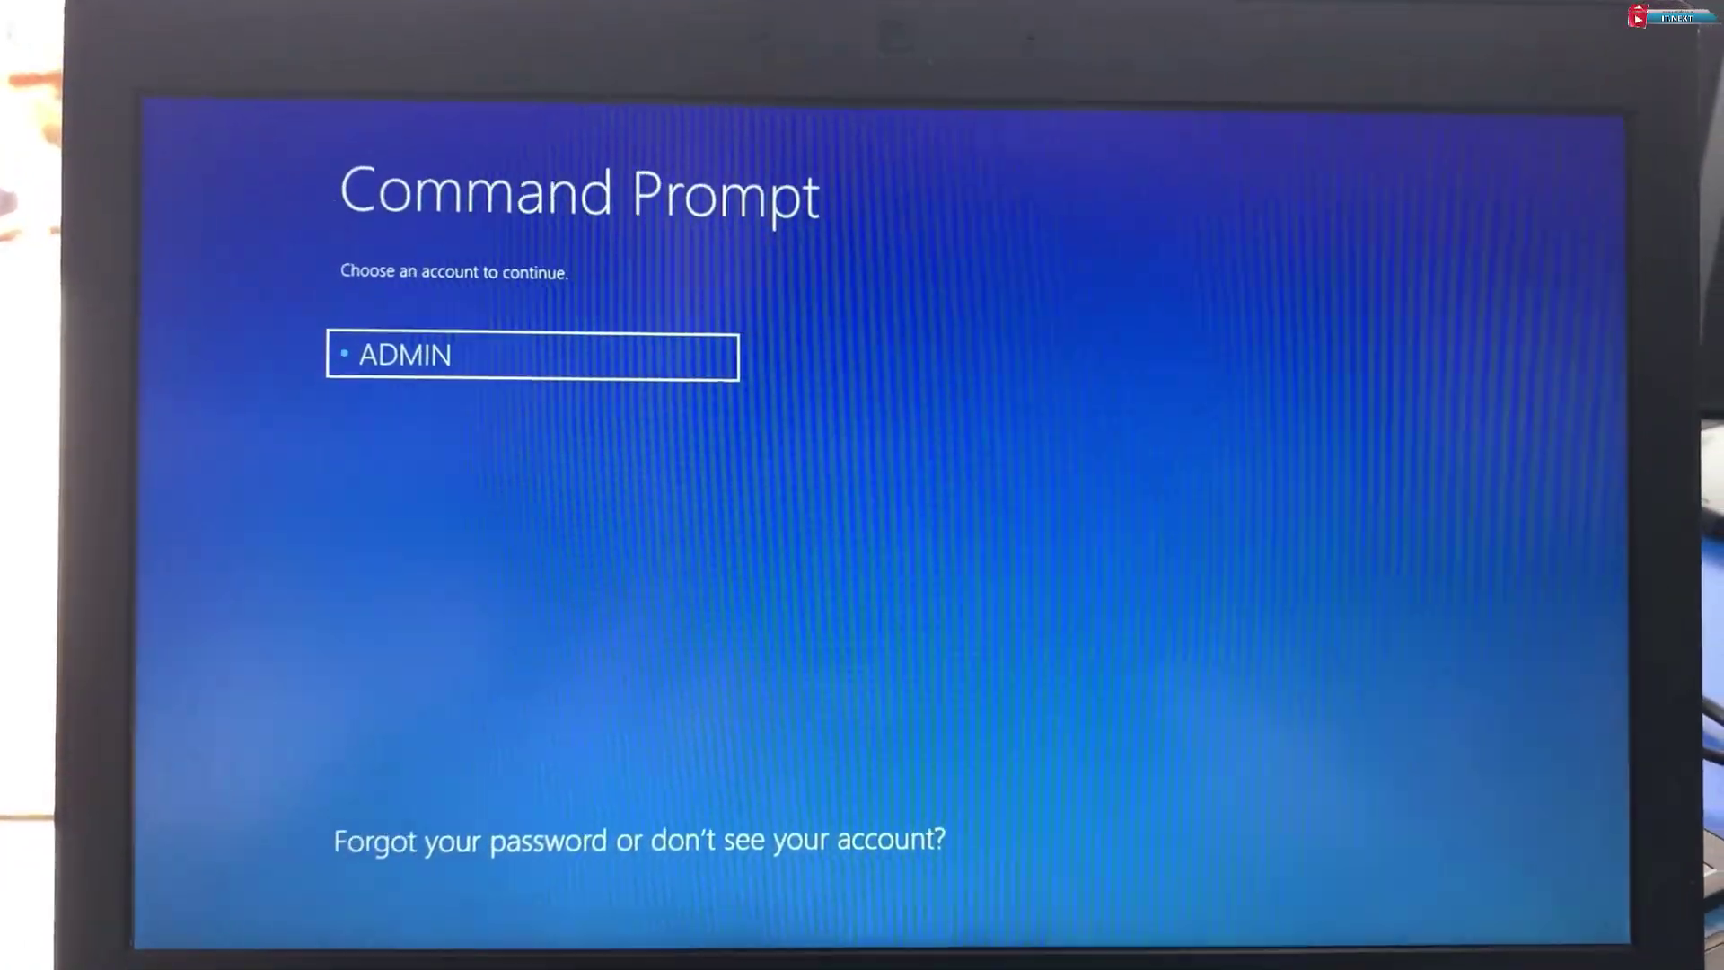
key("Return")
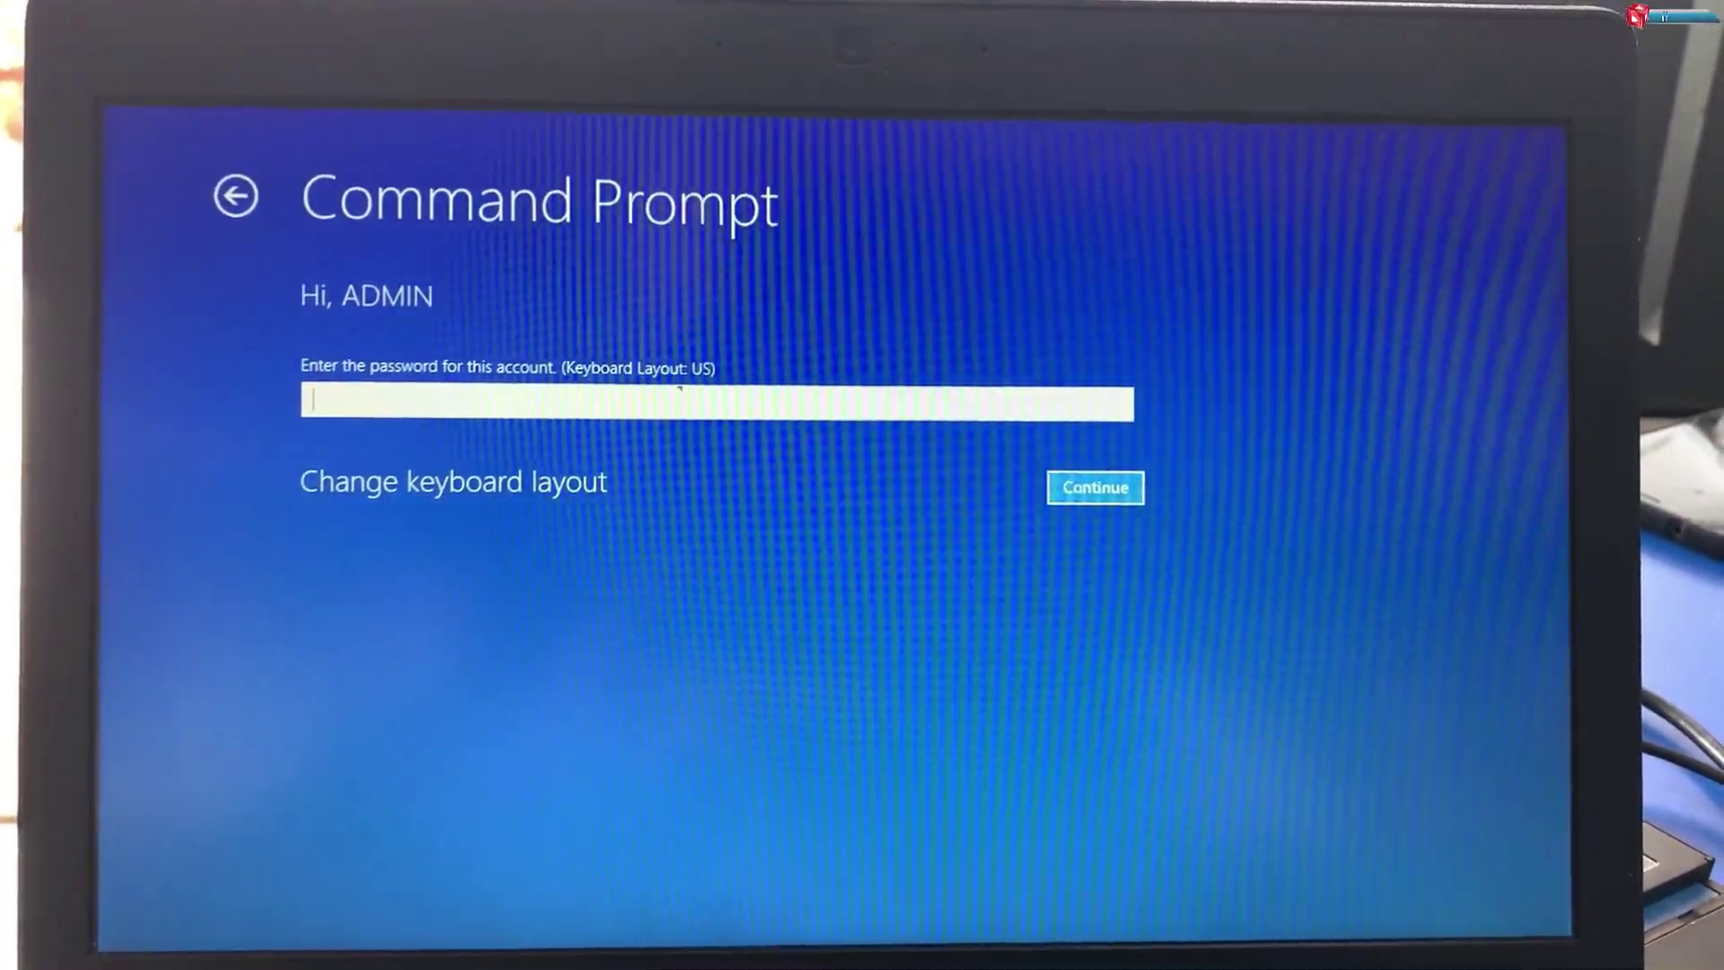
key("Return")
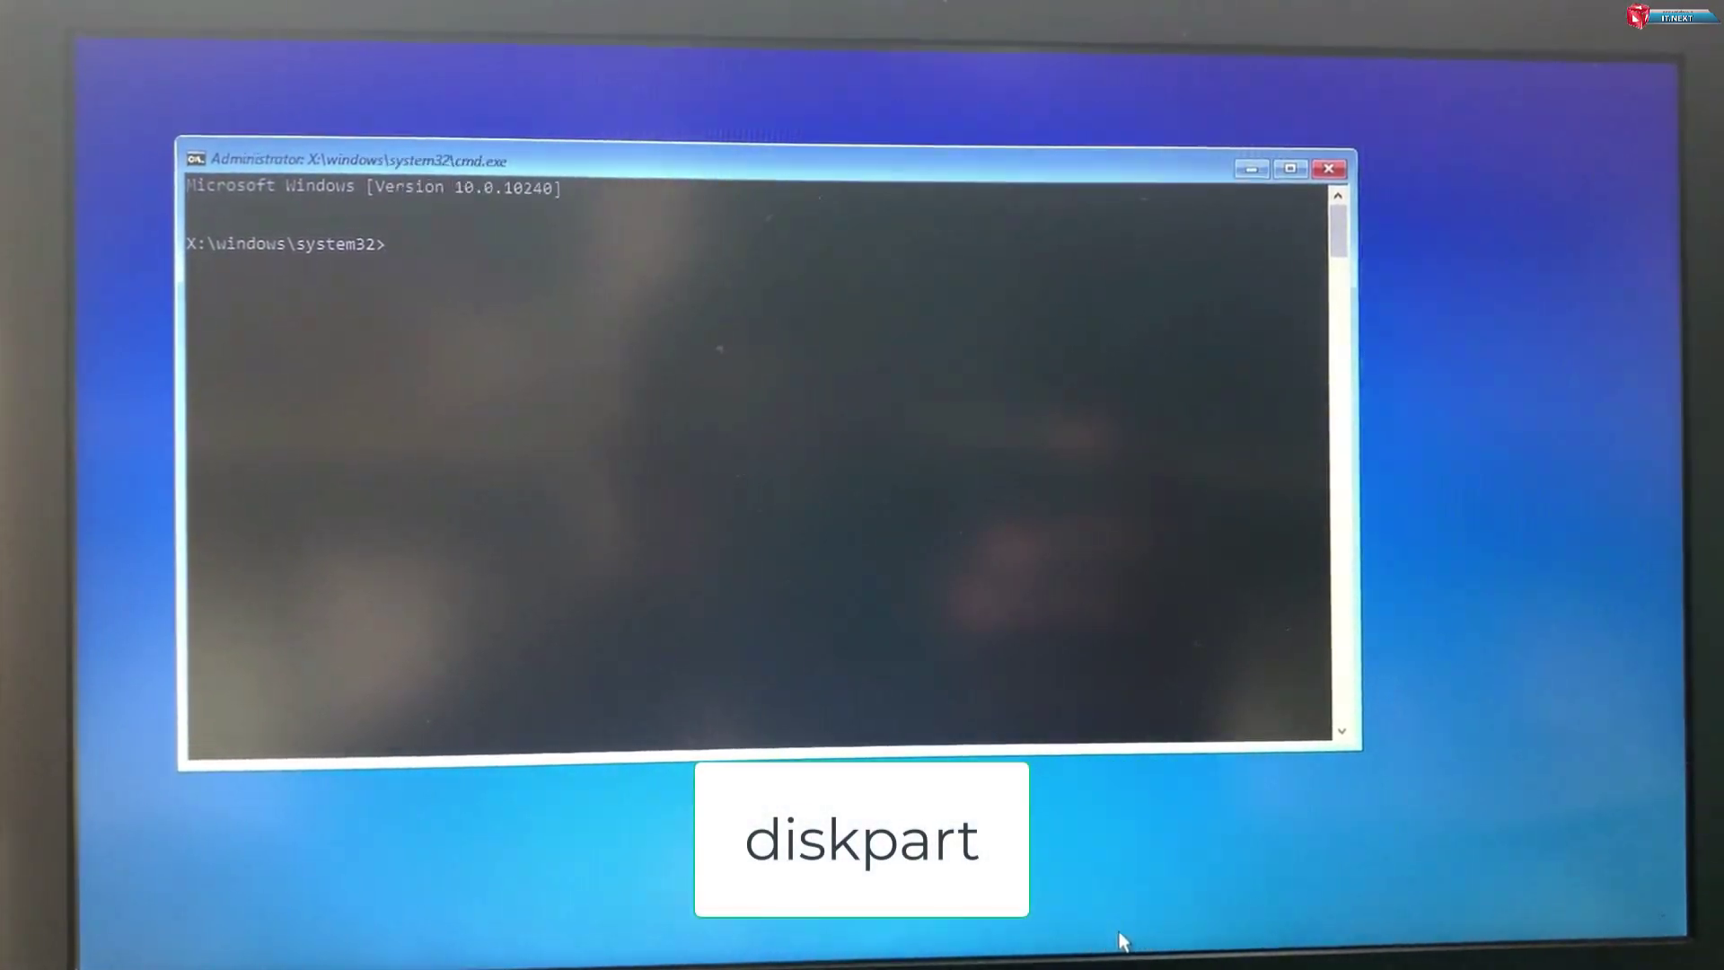
type("diskpart")
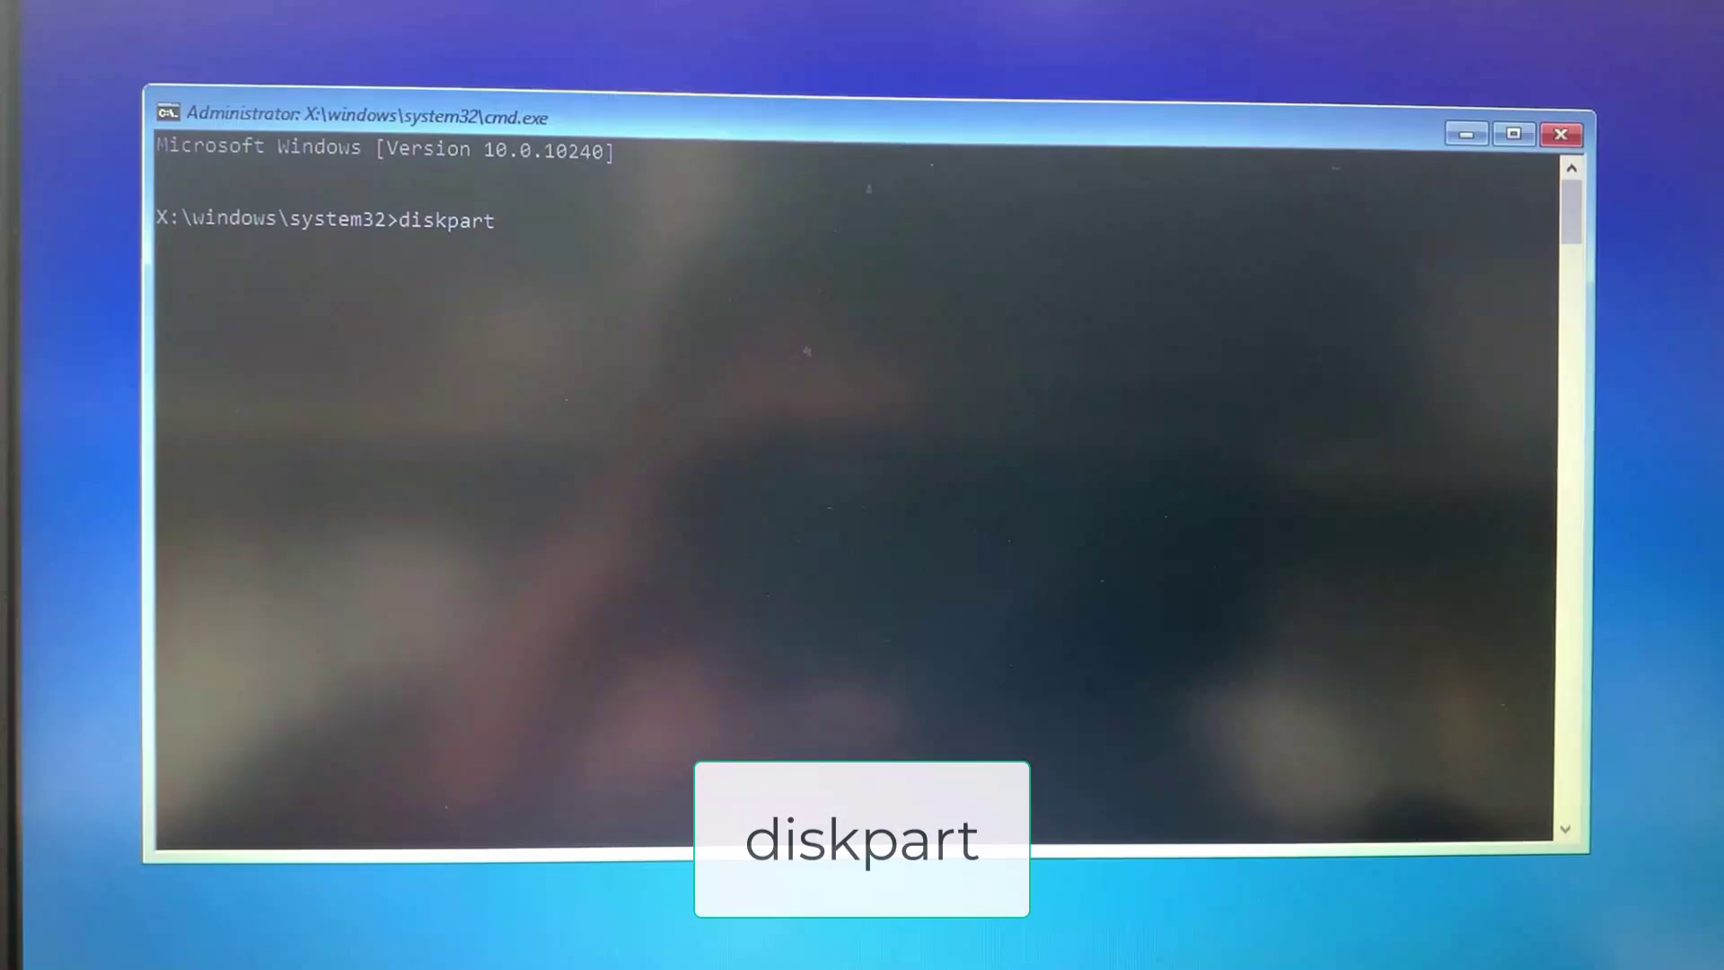
List volumes in diskpart, exit it, then run D:\setup.exe to launch Windows 11 Setup
key("Return")
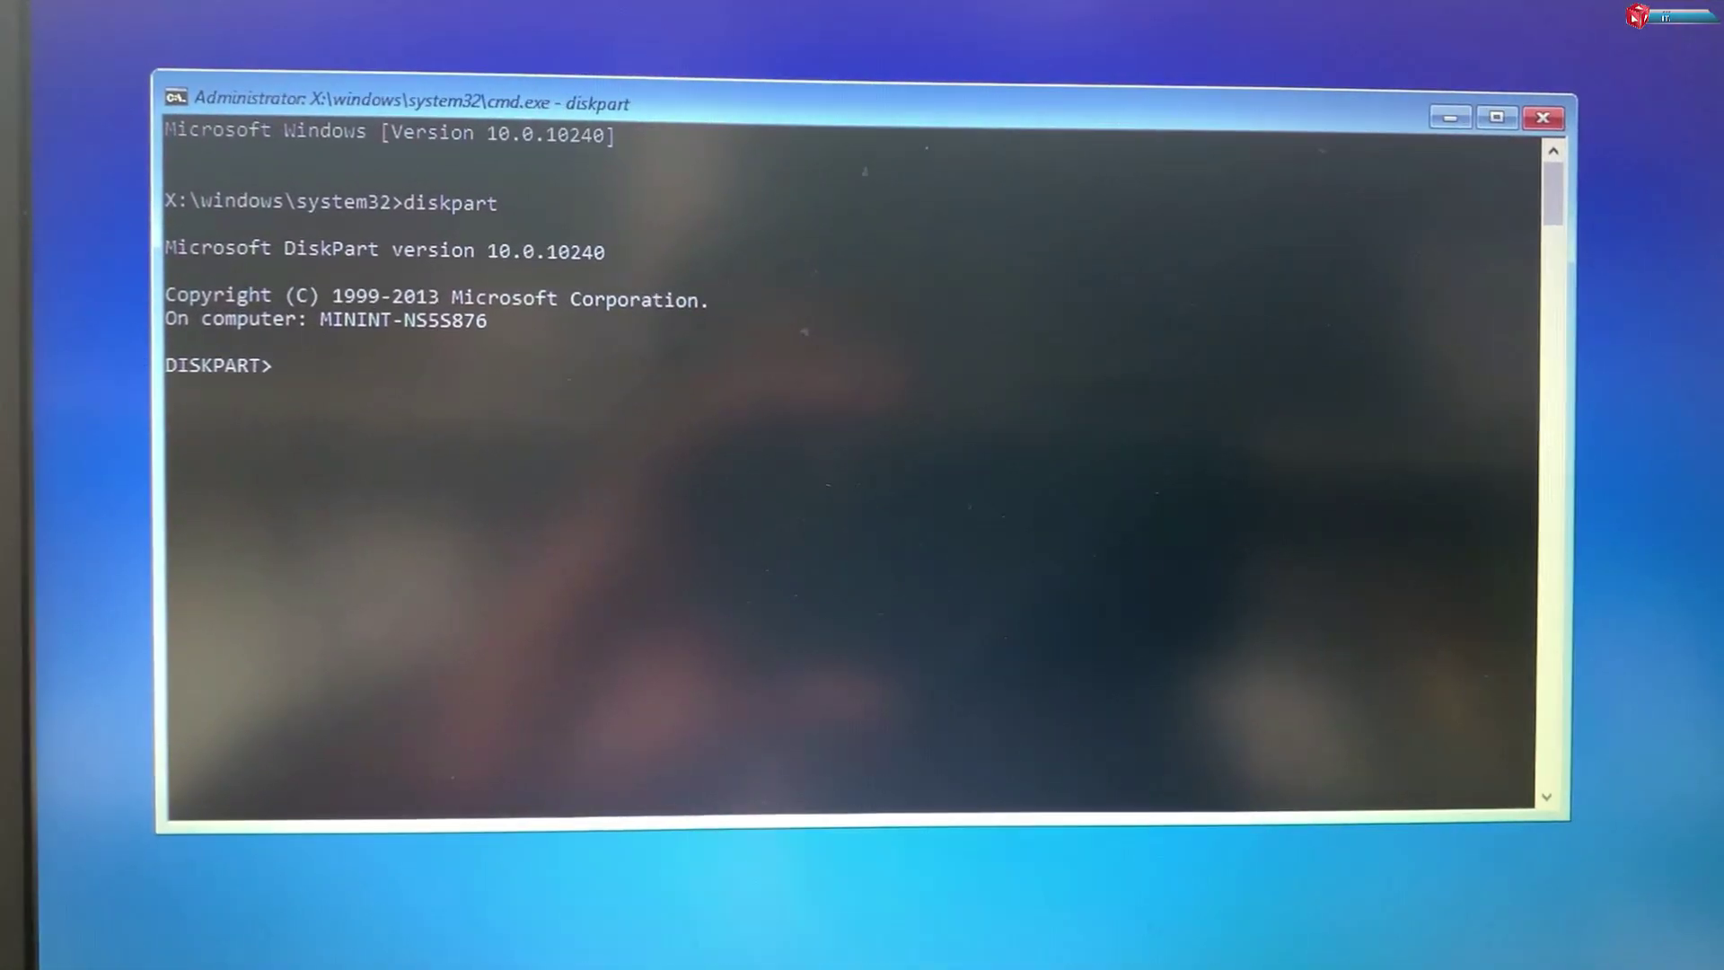
type("list vol")
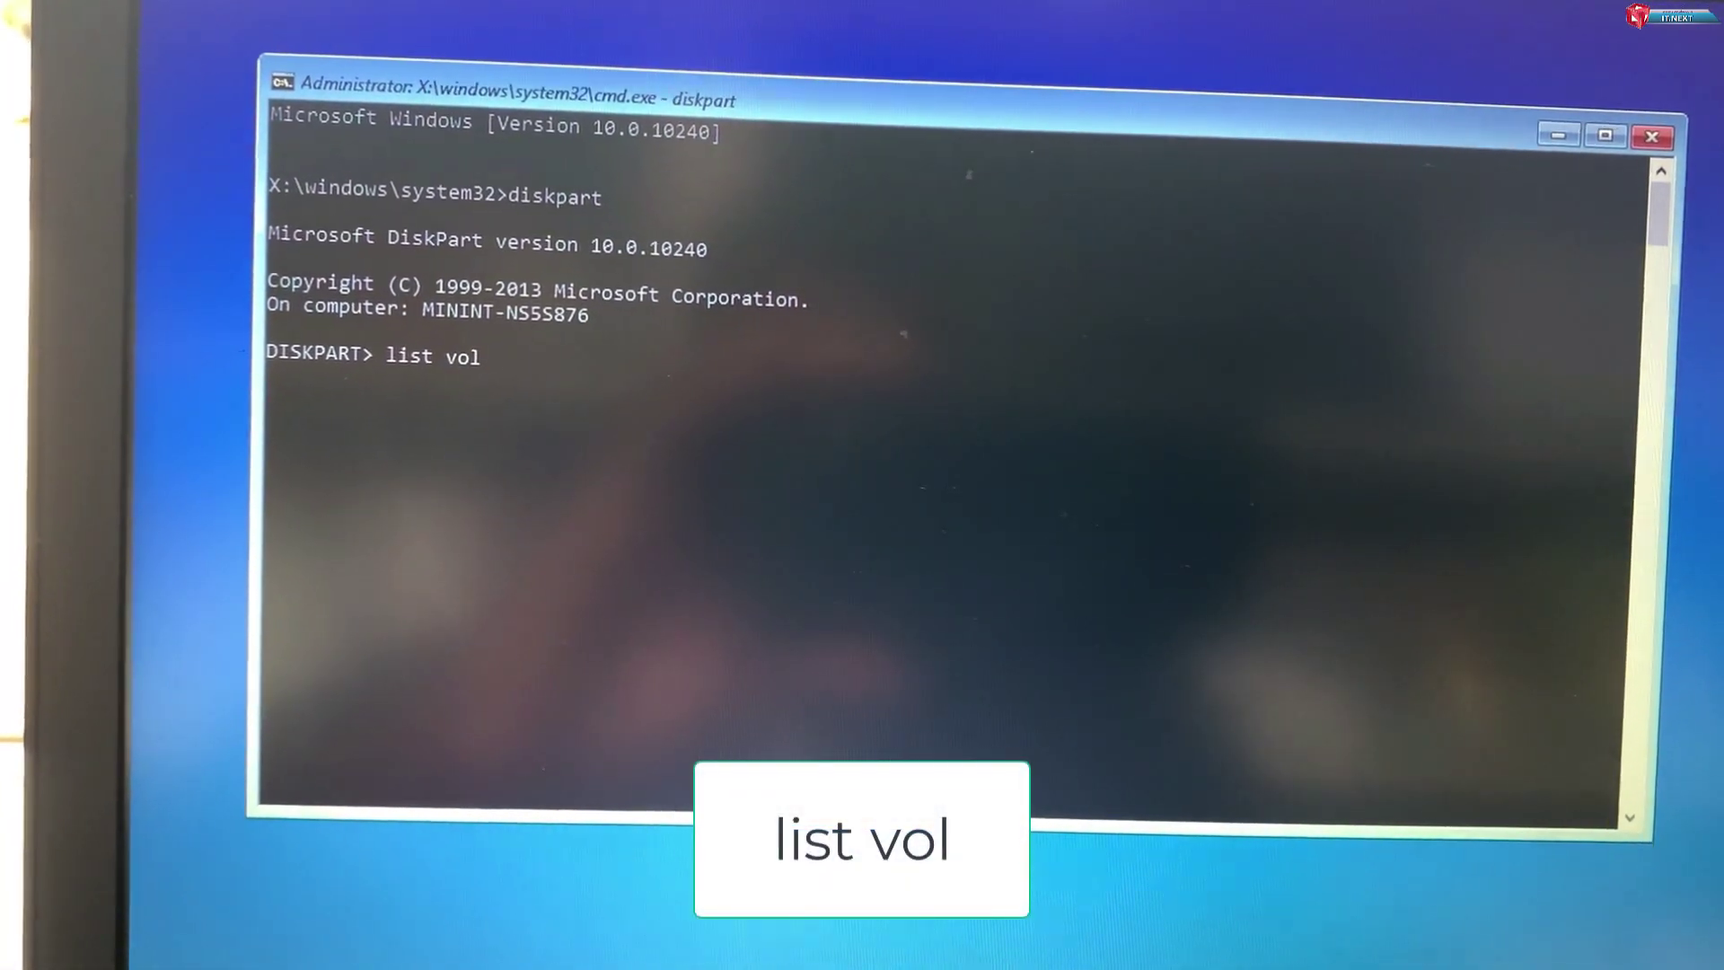
key("Return")
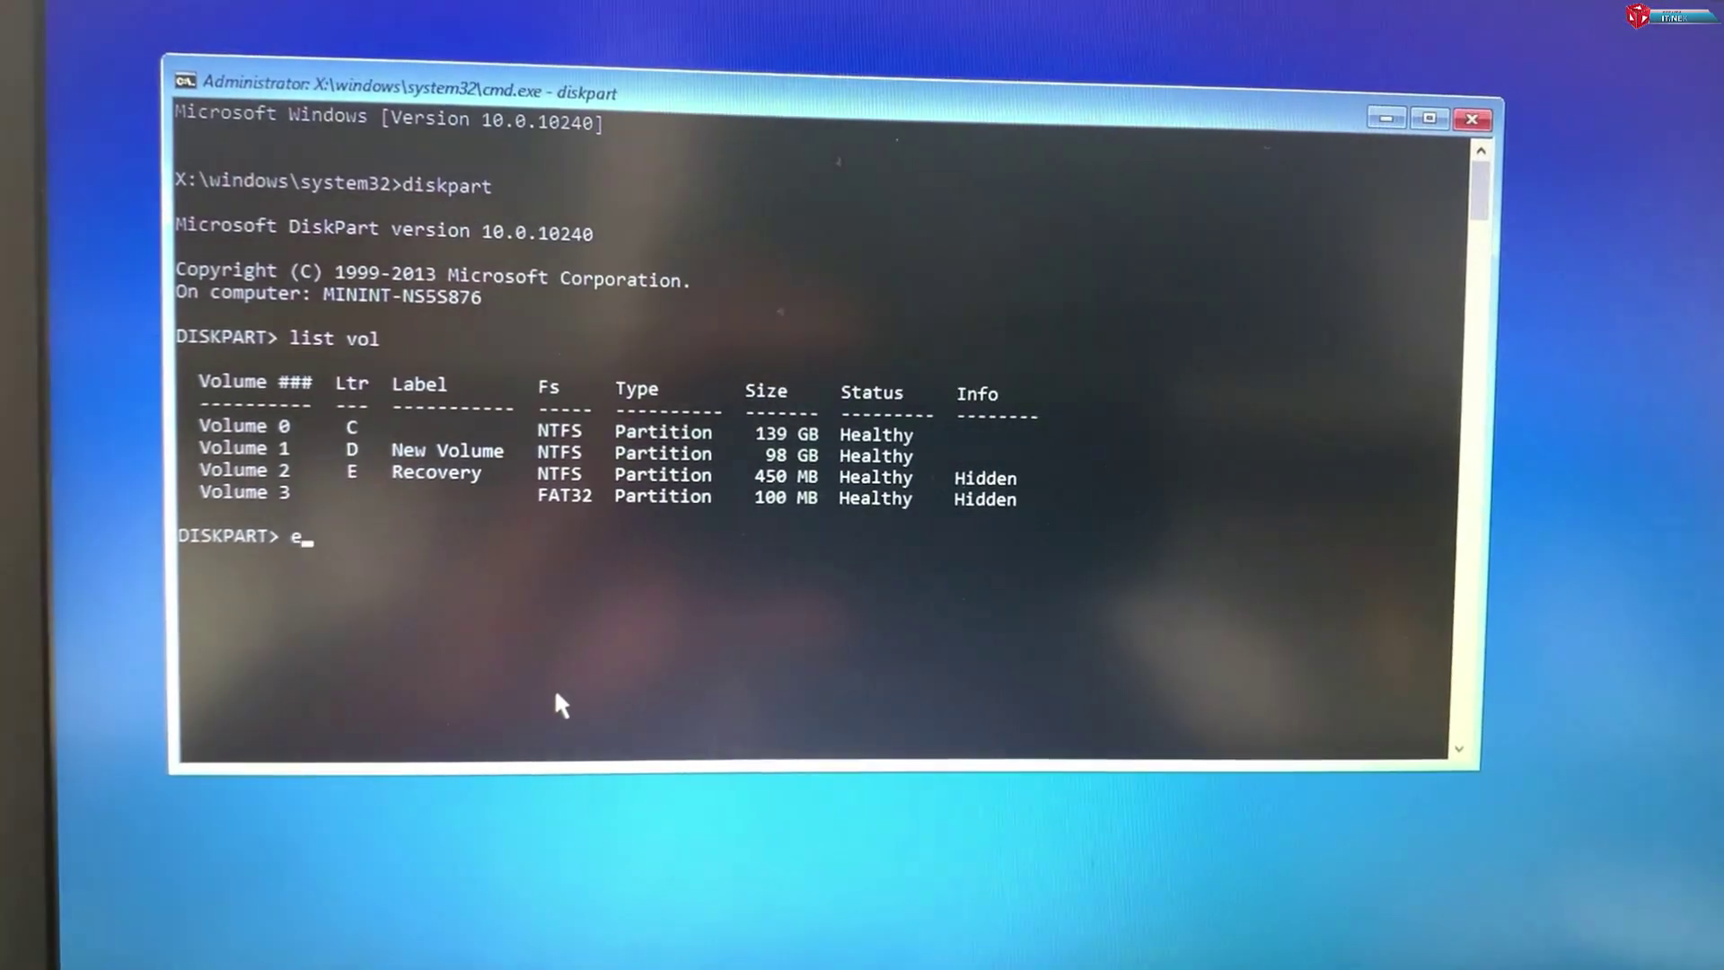
type("exit")
key("Return")
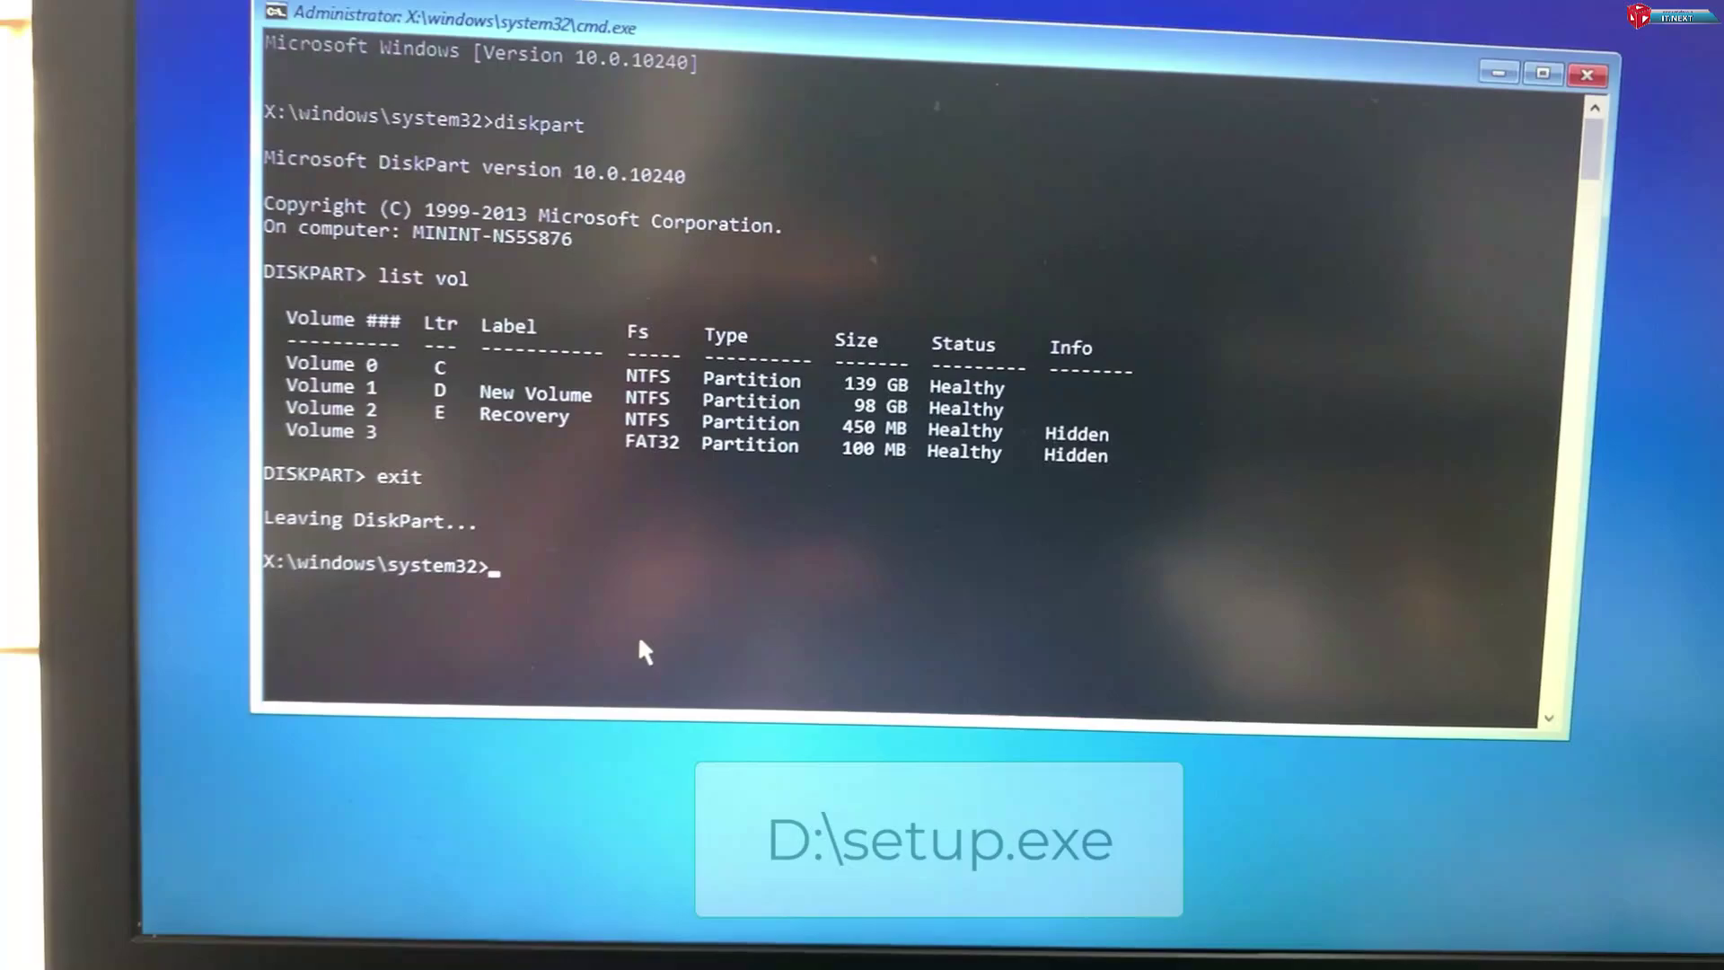
type("D:")
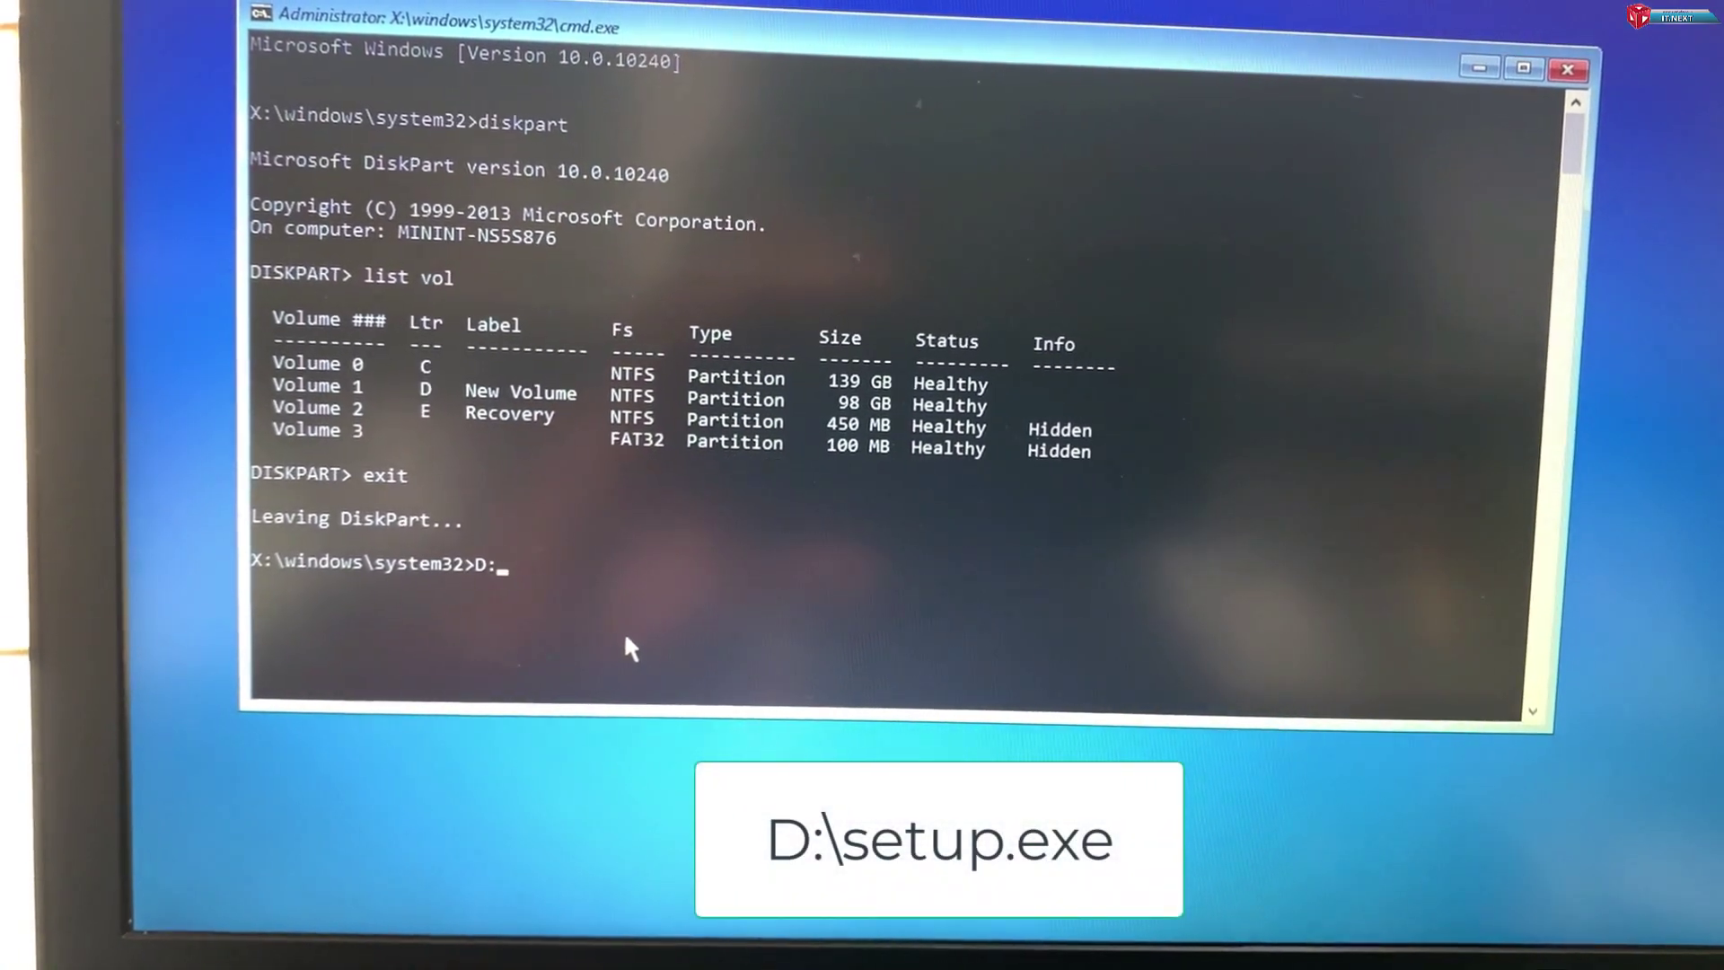
type("\\se")
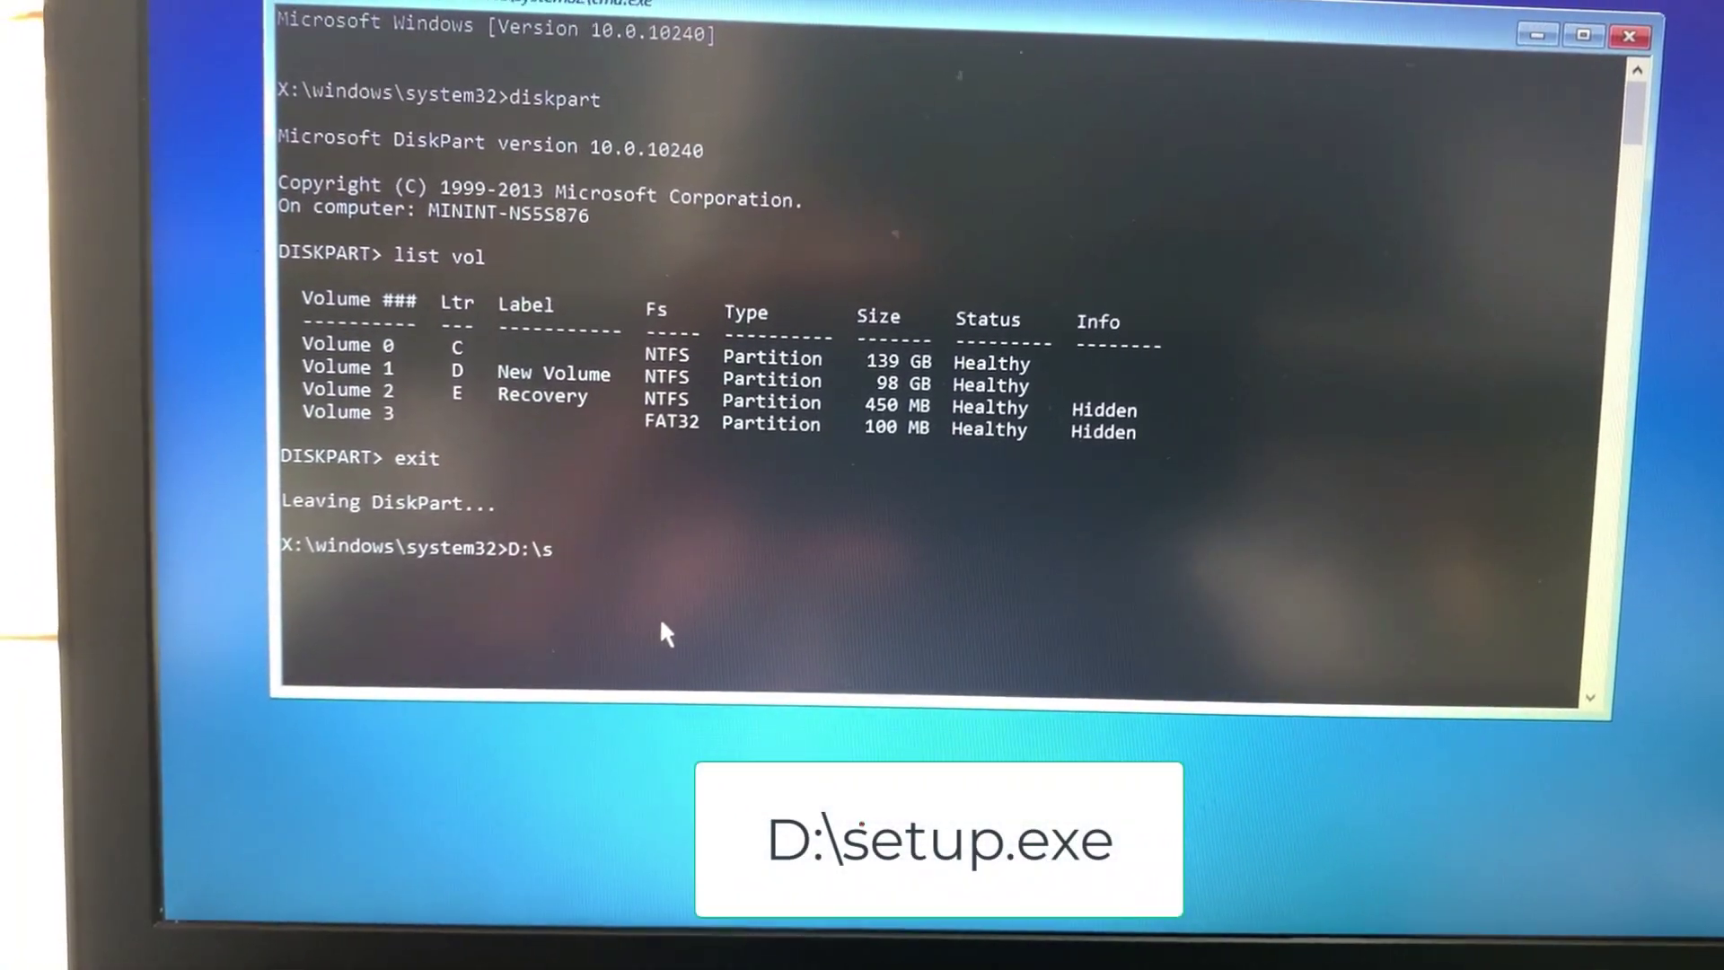
type("tup.e")
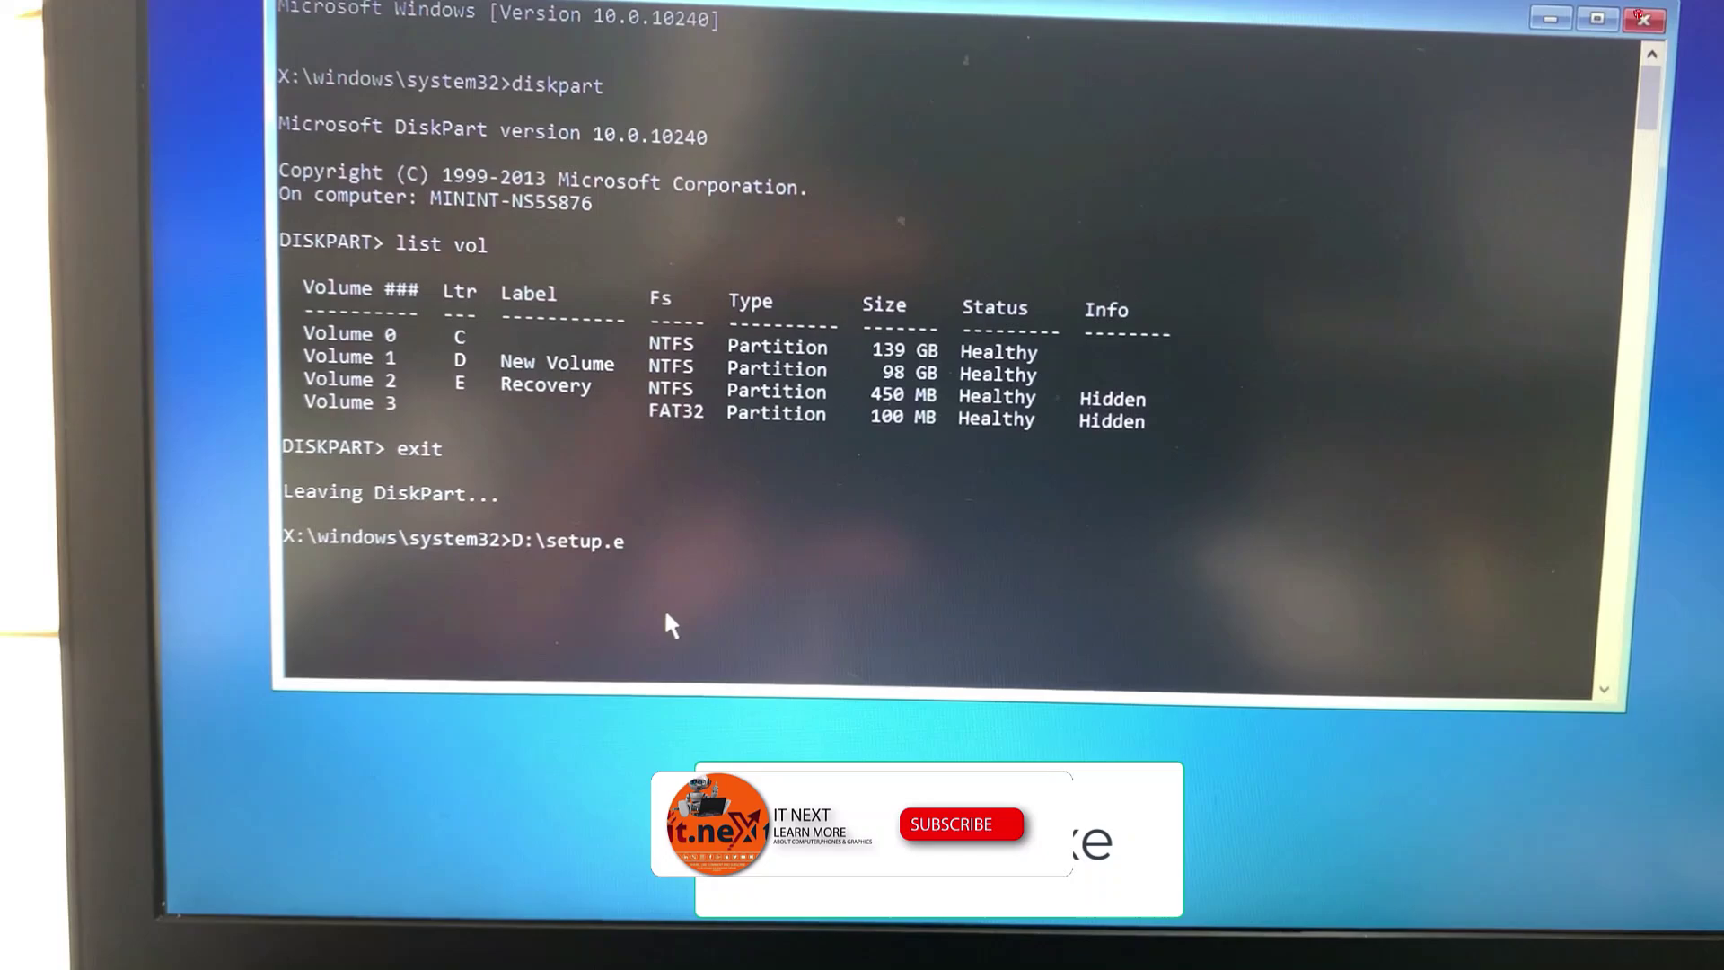
type("xe")
key("Return")
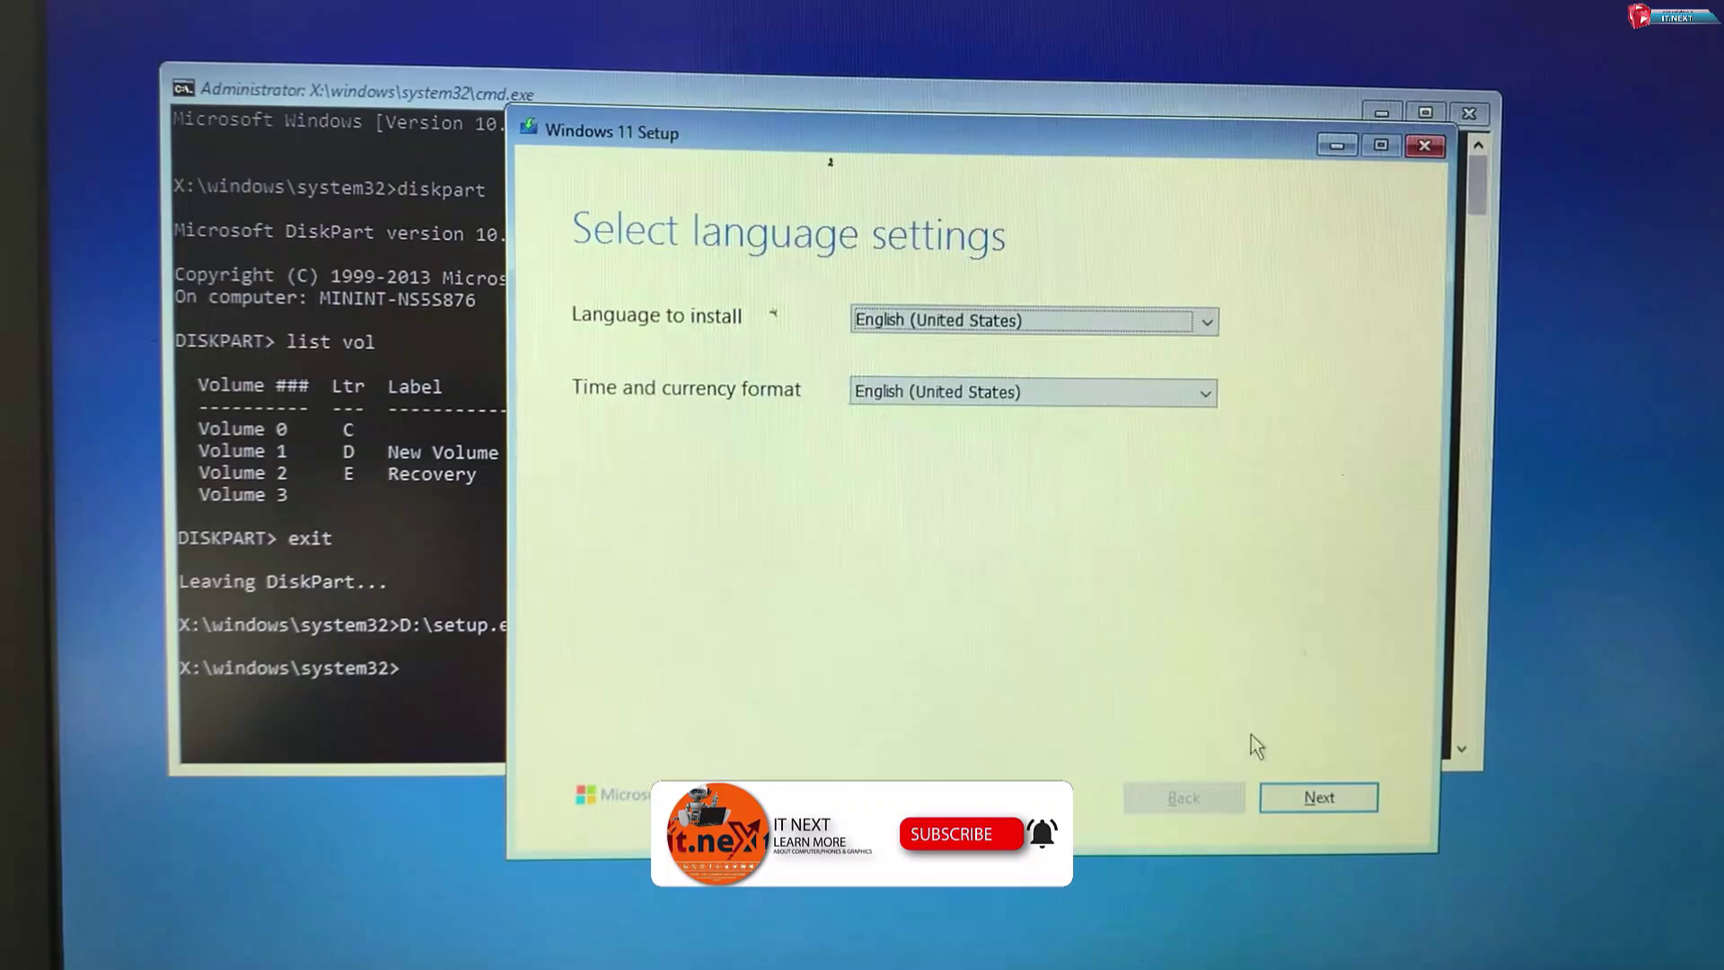
Accept the default language and US keyboard, confirm everything will be deleted, and accept the license terms
left_click(1295, 803)
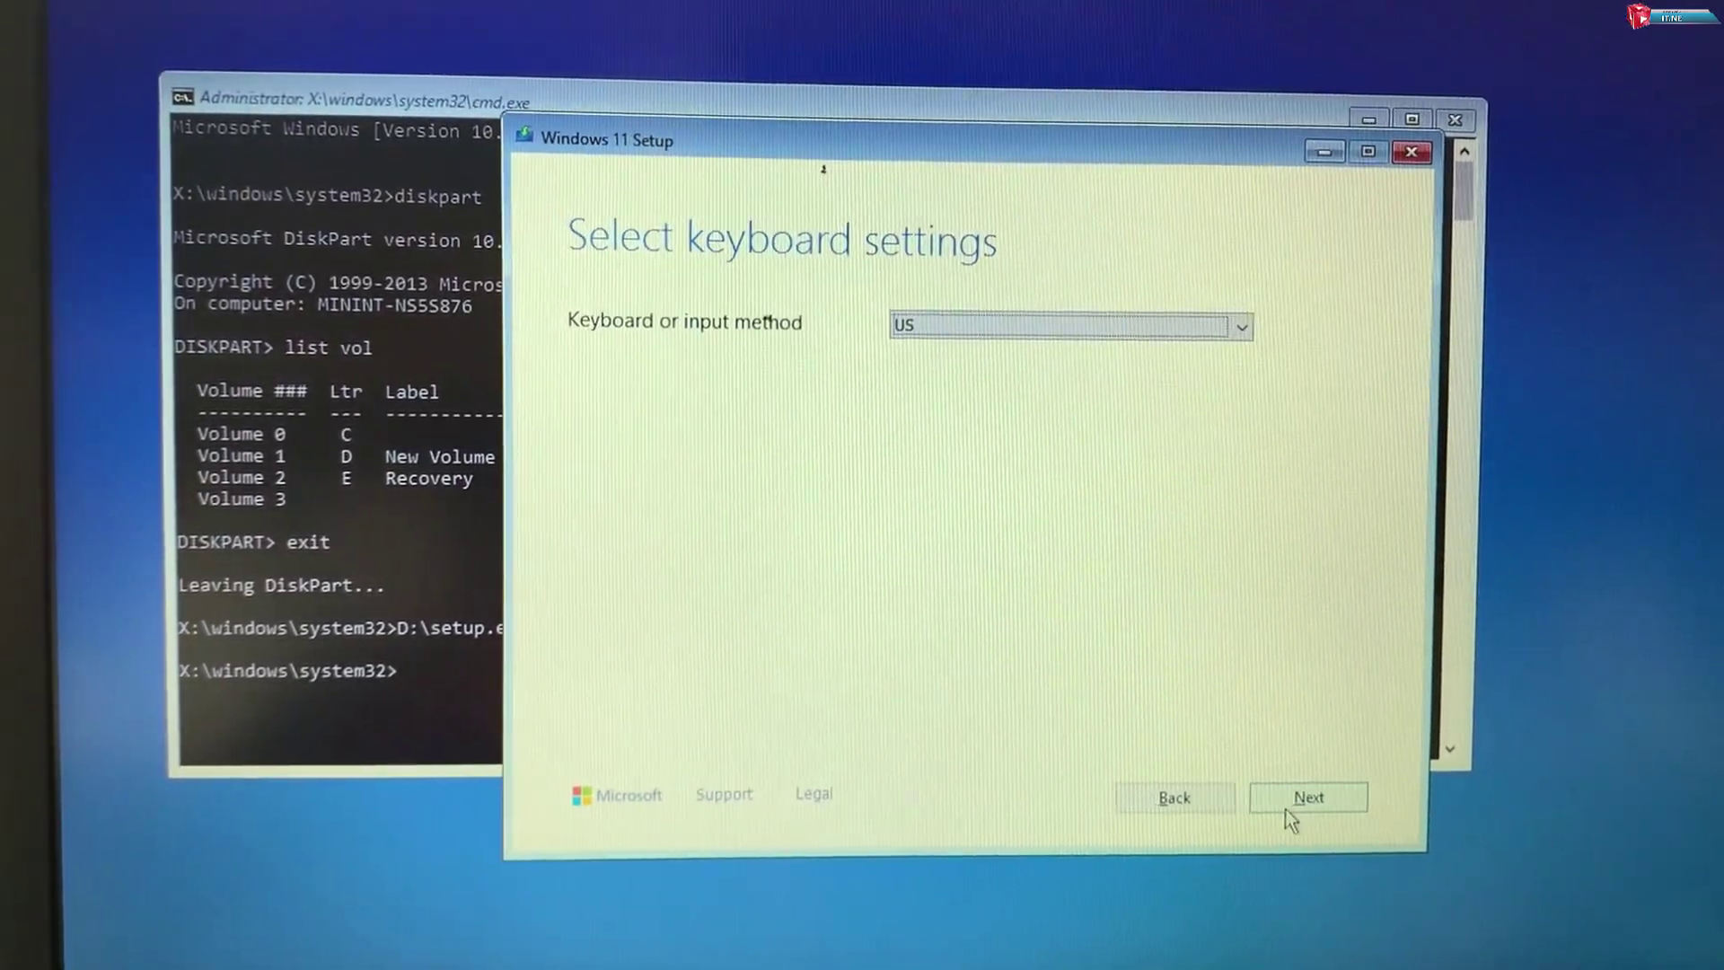
left_click(1289, 806)
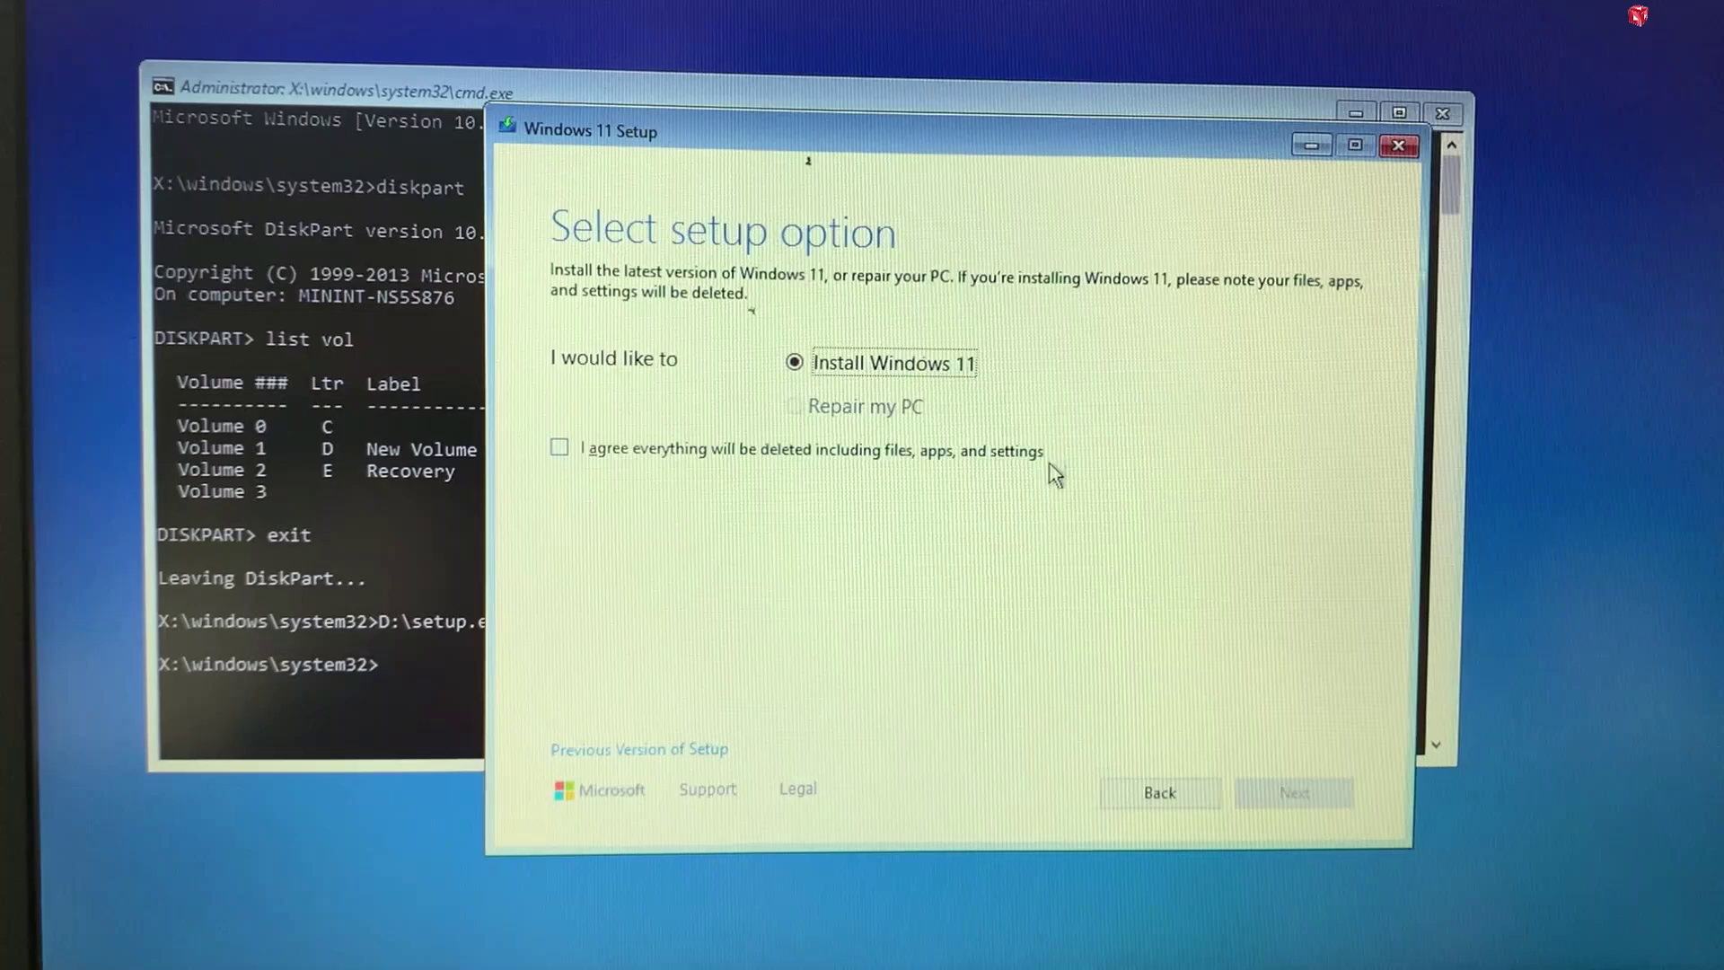
left_click(1034, 465)
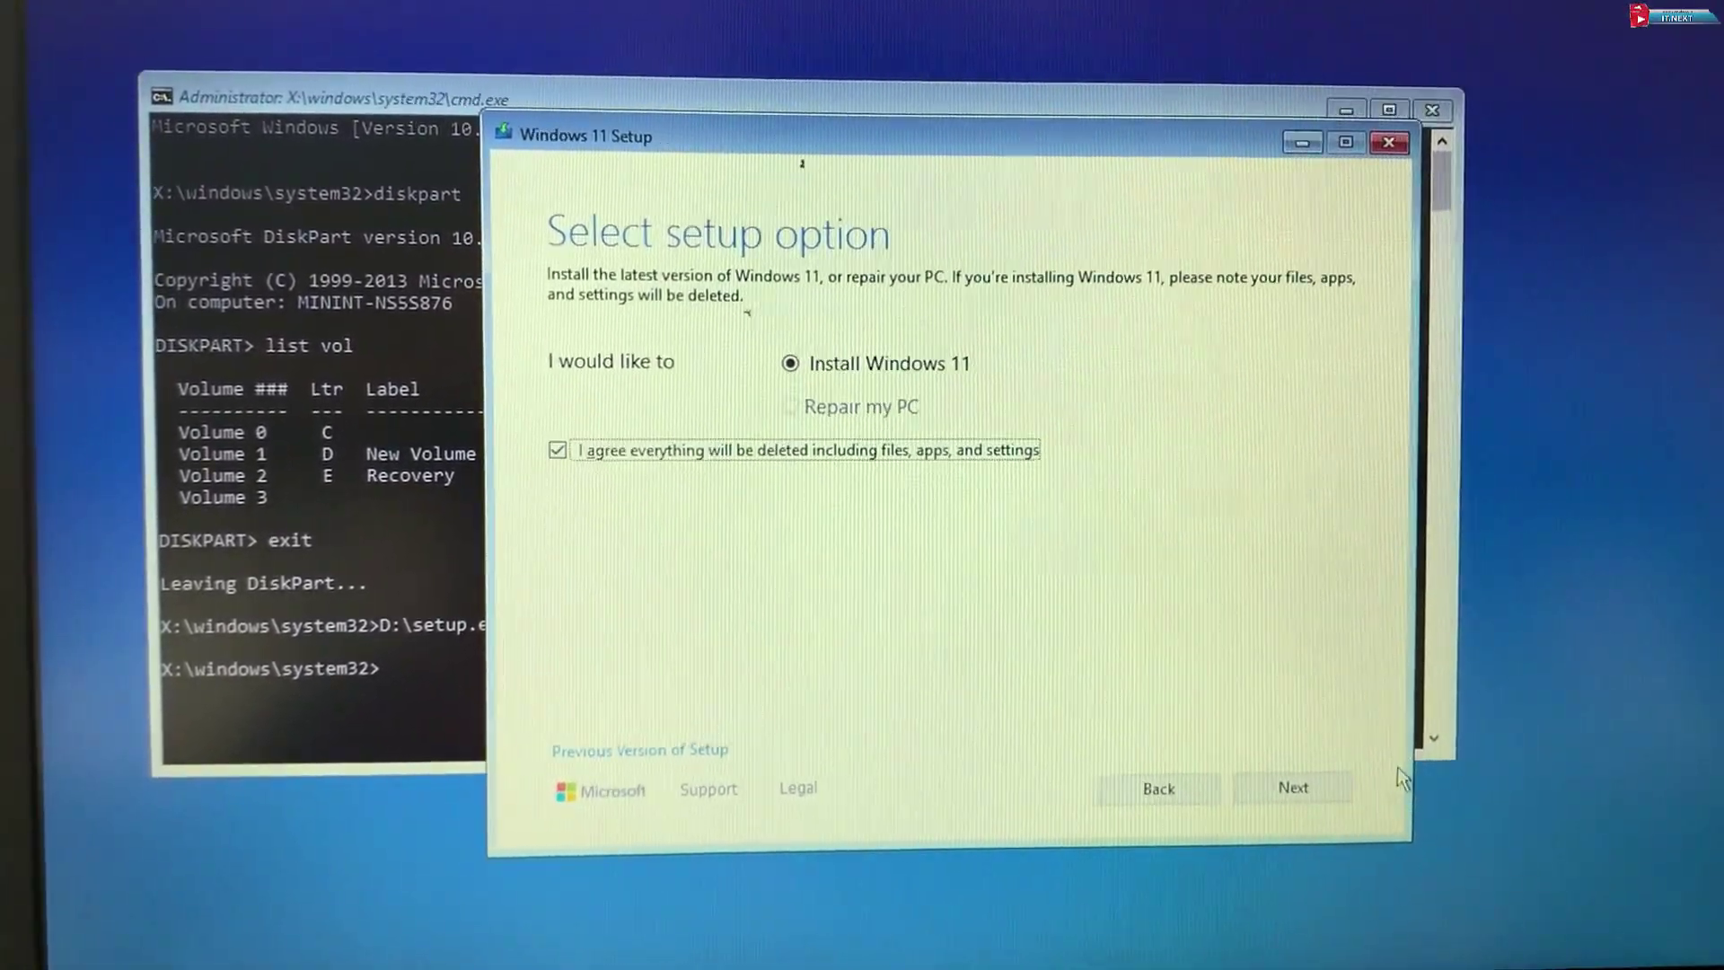
left_click(1338, 784)
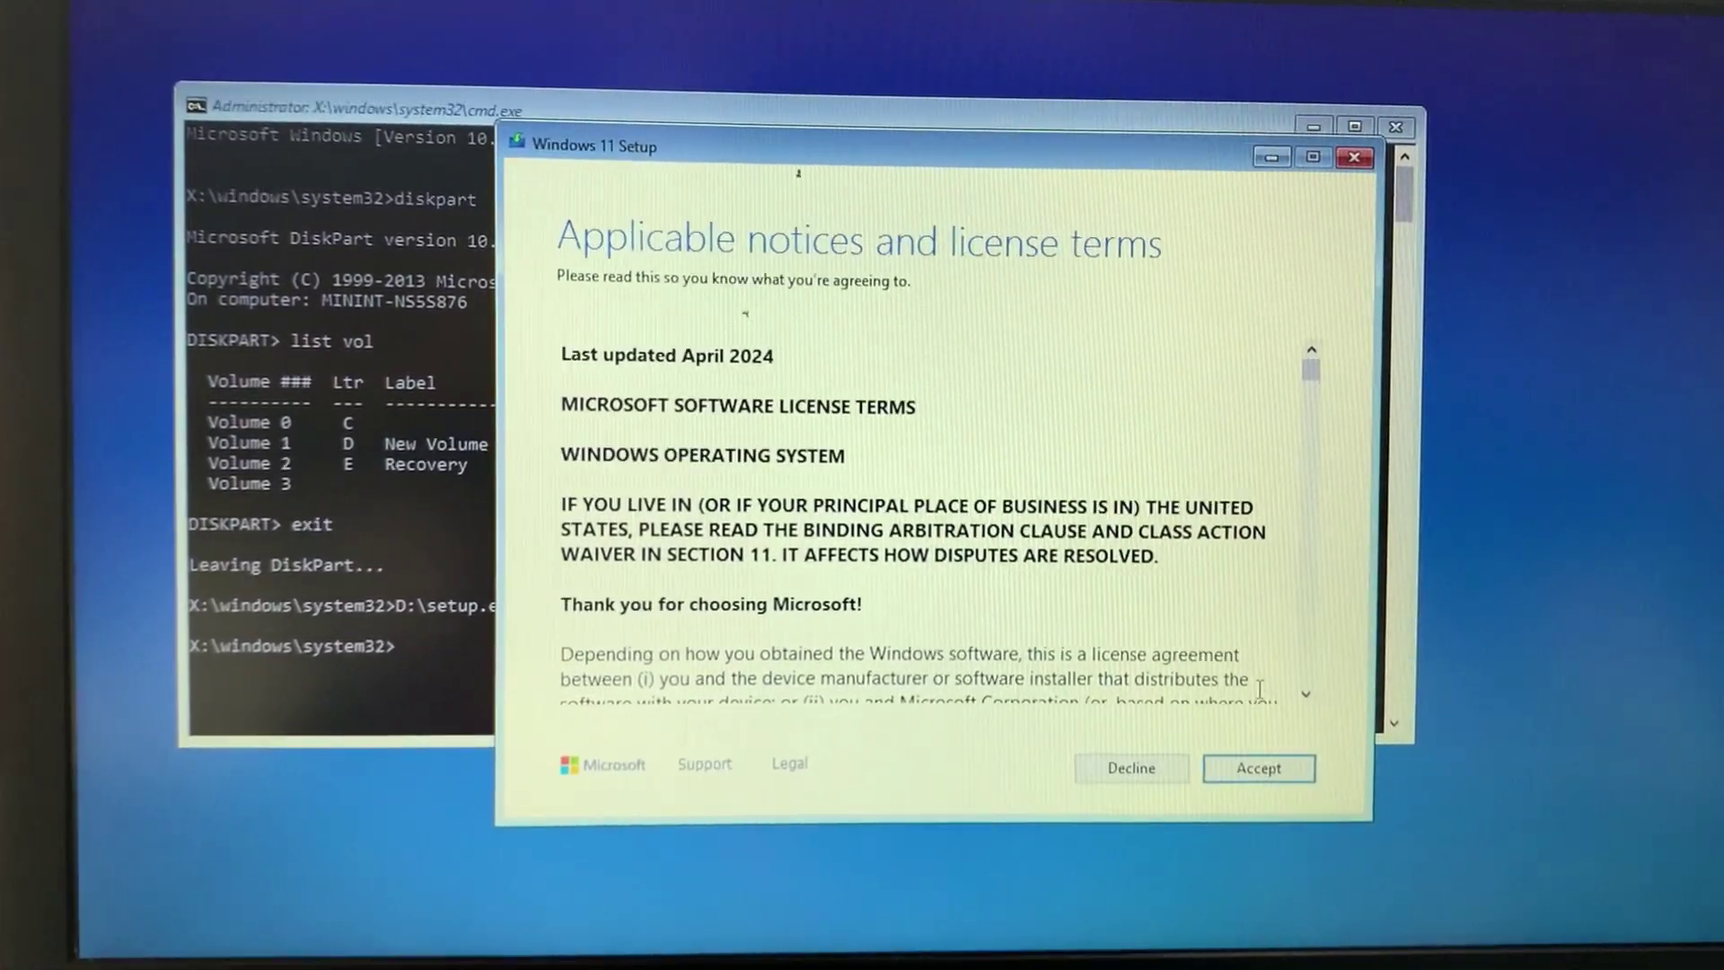
left_click(1258, 766)
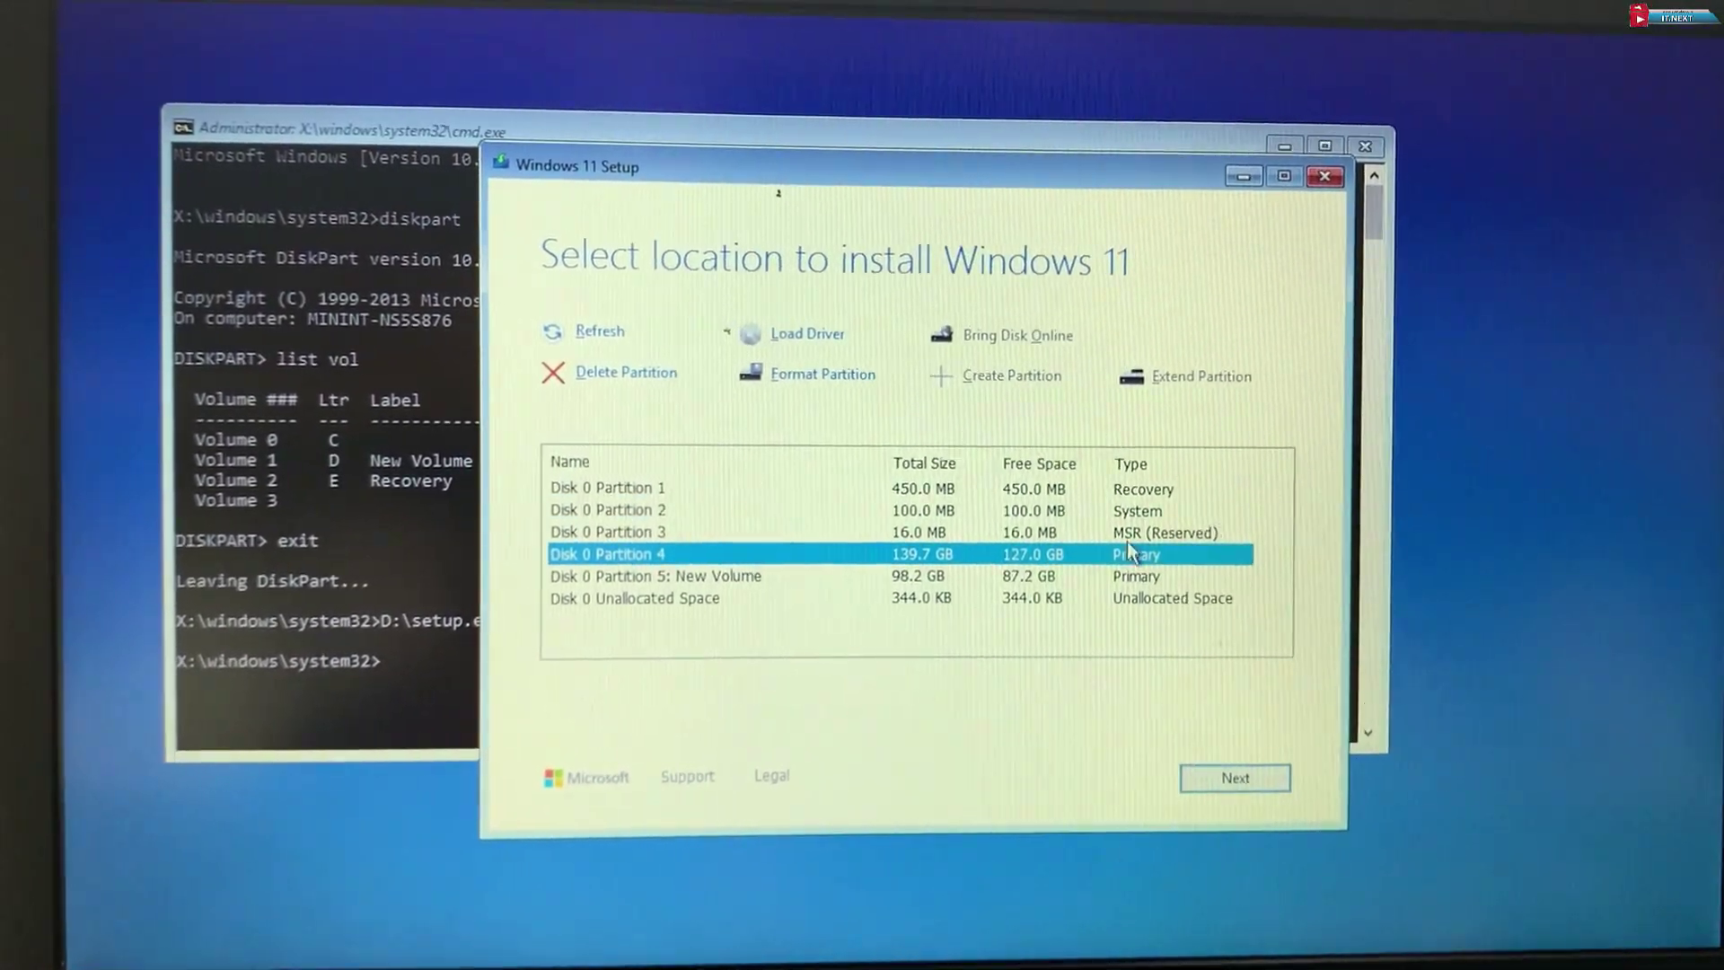
Delete the Recovery, System, MSR and 139.7 GB partitions, then target the 140.3 GB unallocated space
left_click(607, 488)
left_click(626, 371)
left_click(606, 509)
left_click(627, 373)
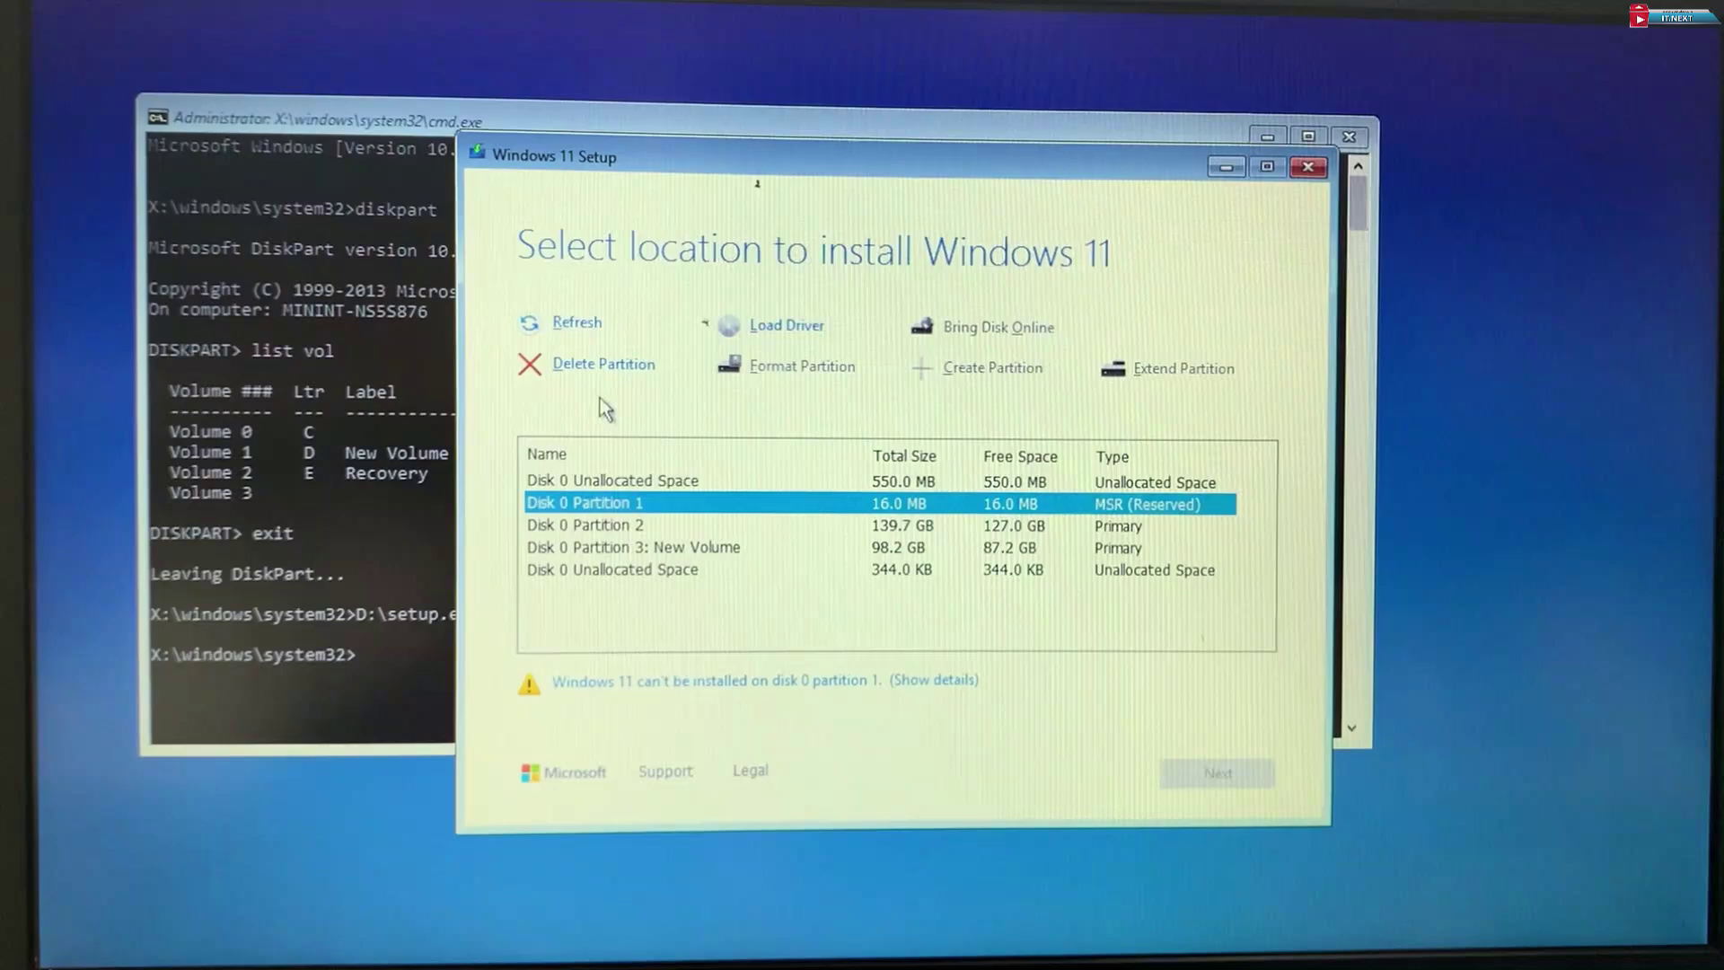
left_click(606, 502)
left_click(603, 365)
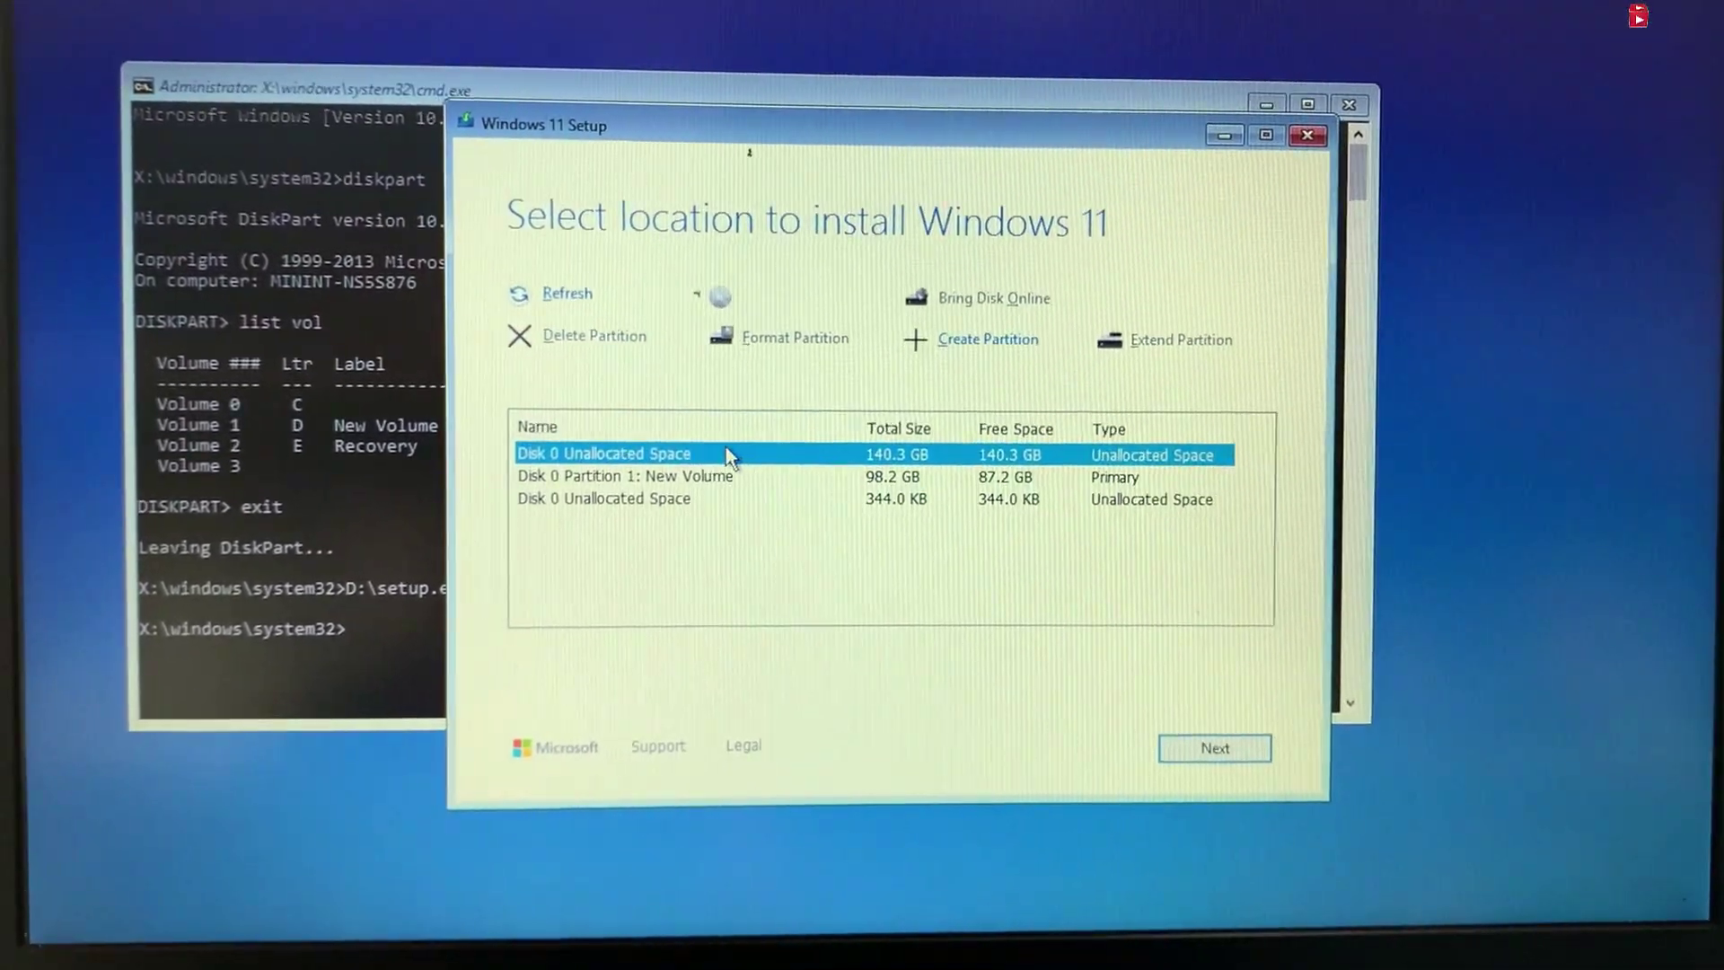
left_click(1208, 748)
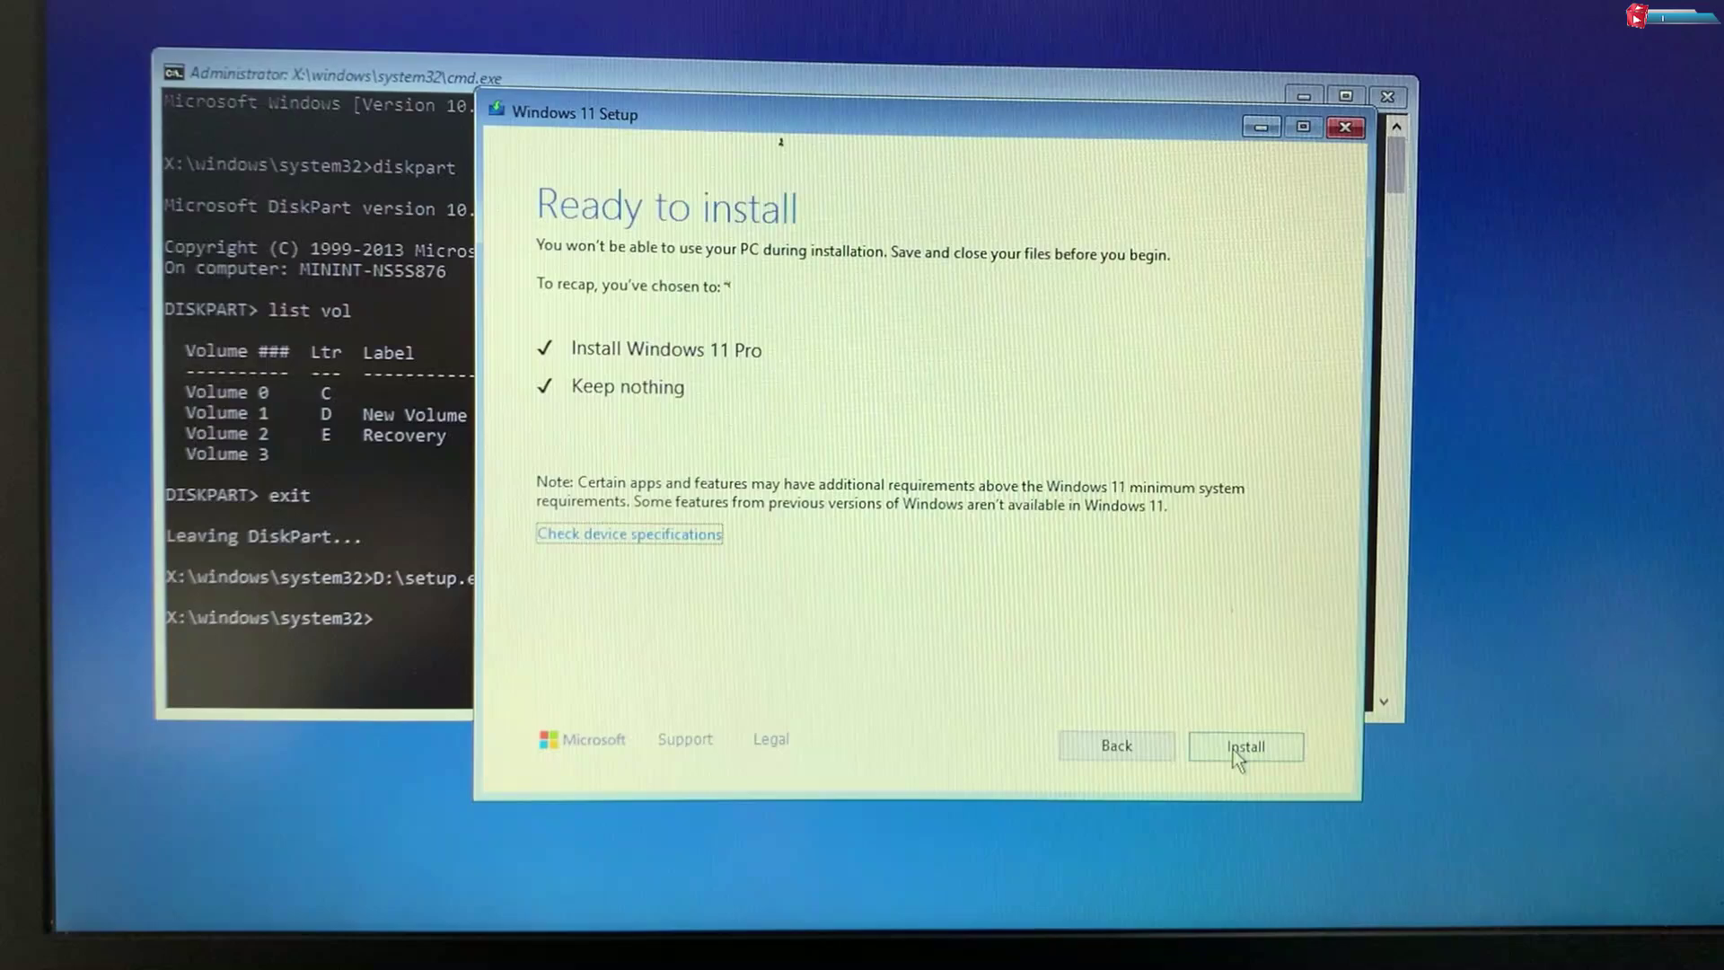
Start the Windows 11 installation and wait for the network connection page
left_click(1257, 726)
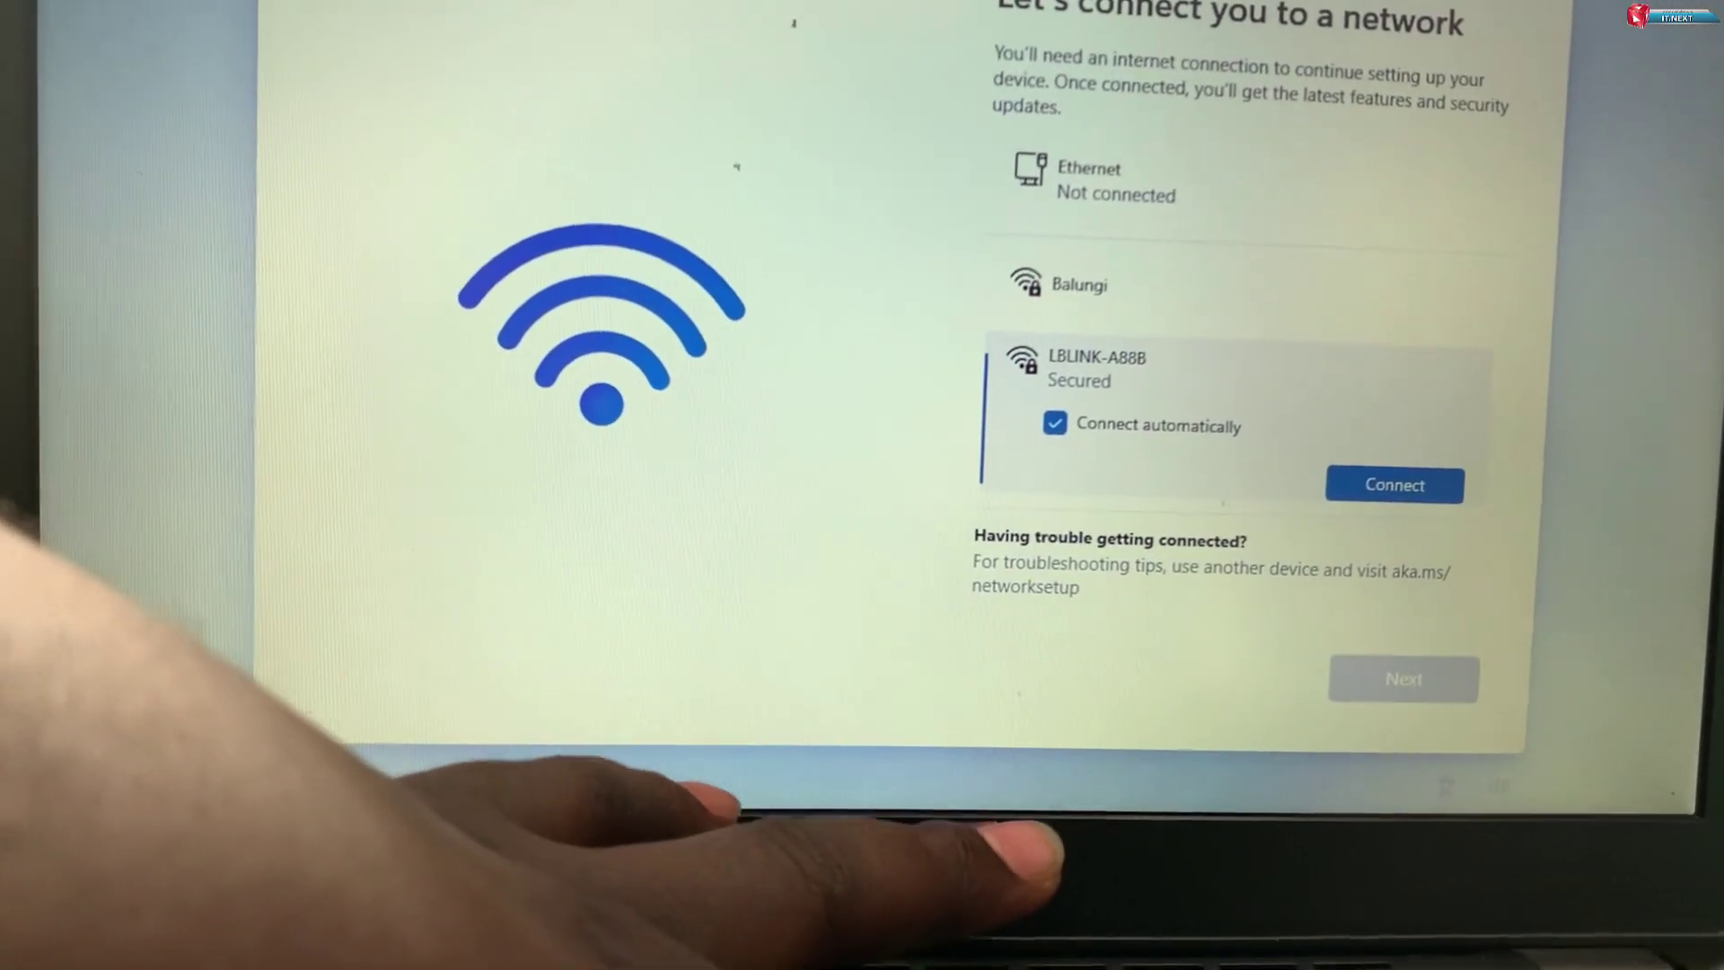
Open an administrator Command Prompt over the network setup page with Shift+F10
key("shift+F10")
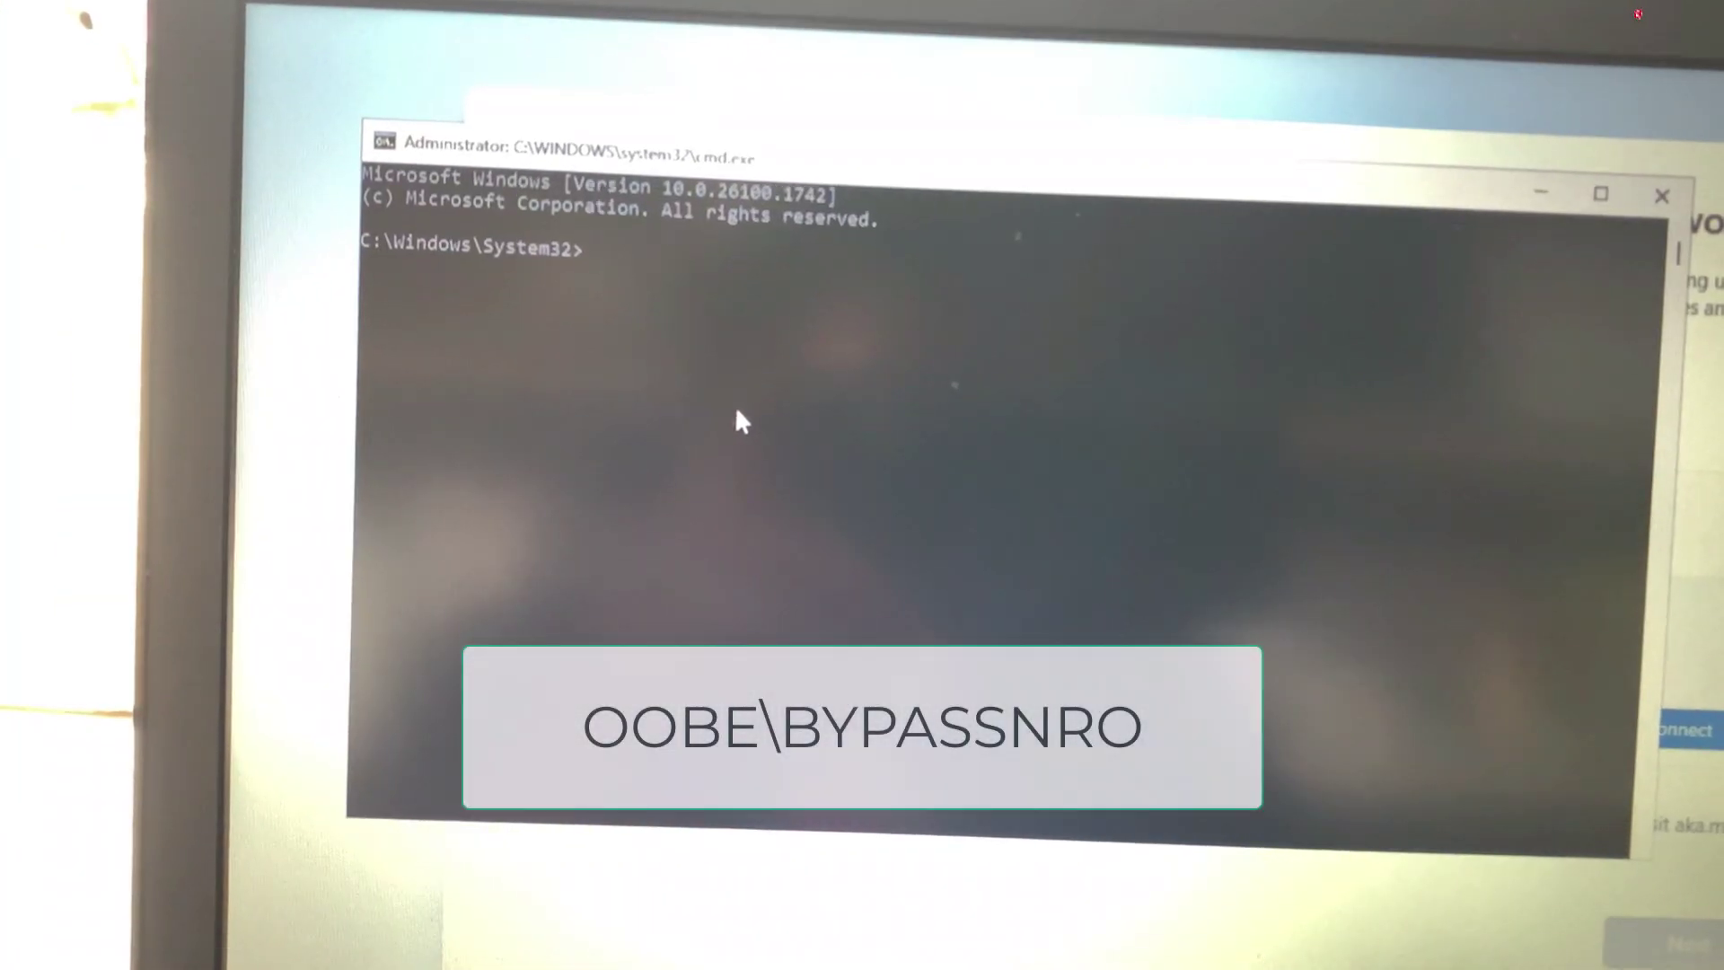
type("OOBE")
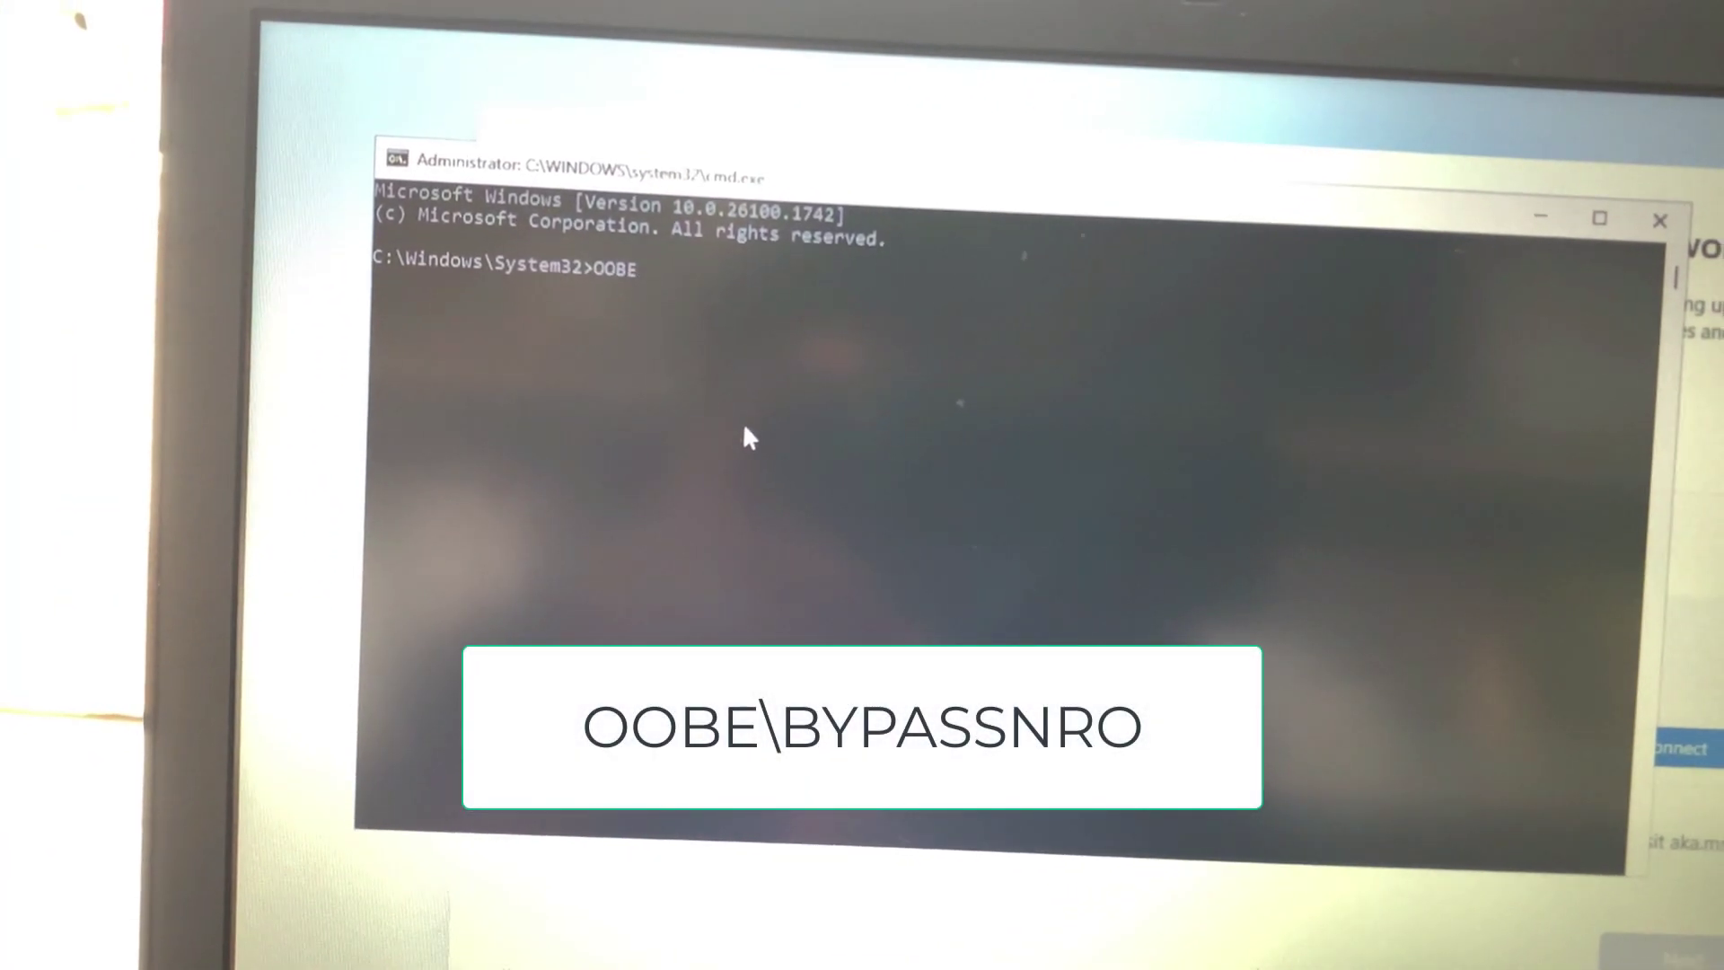
type("\\B")
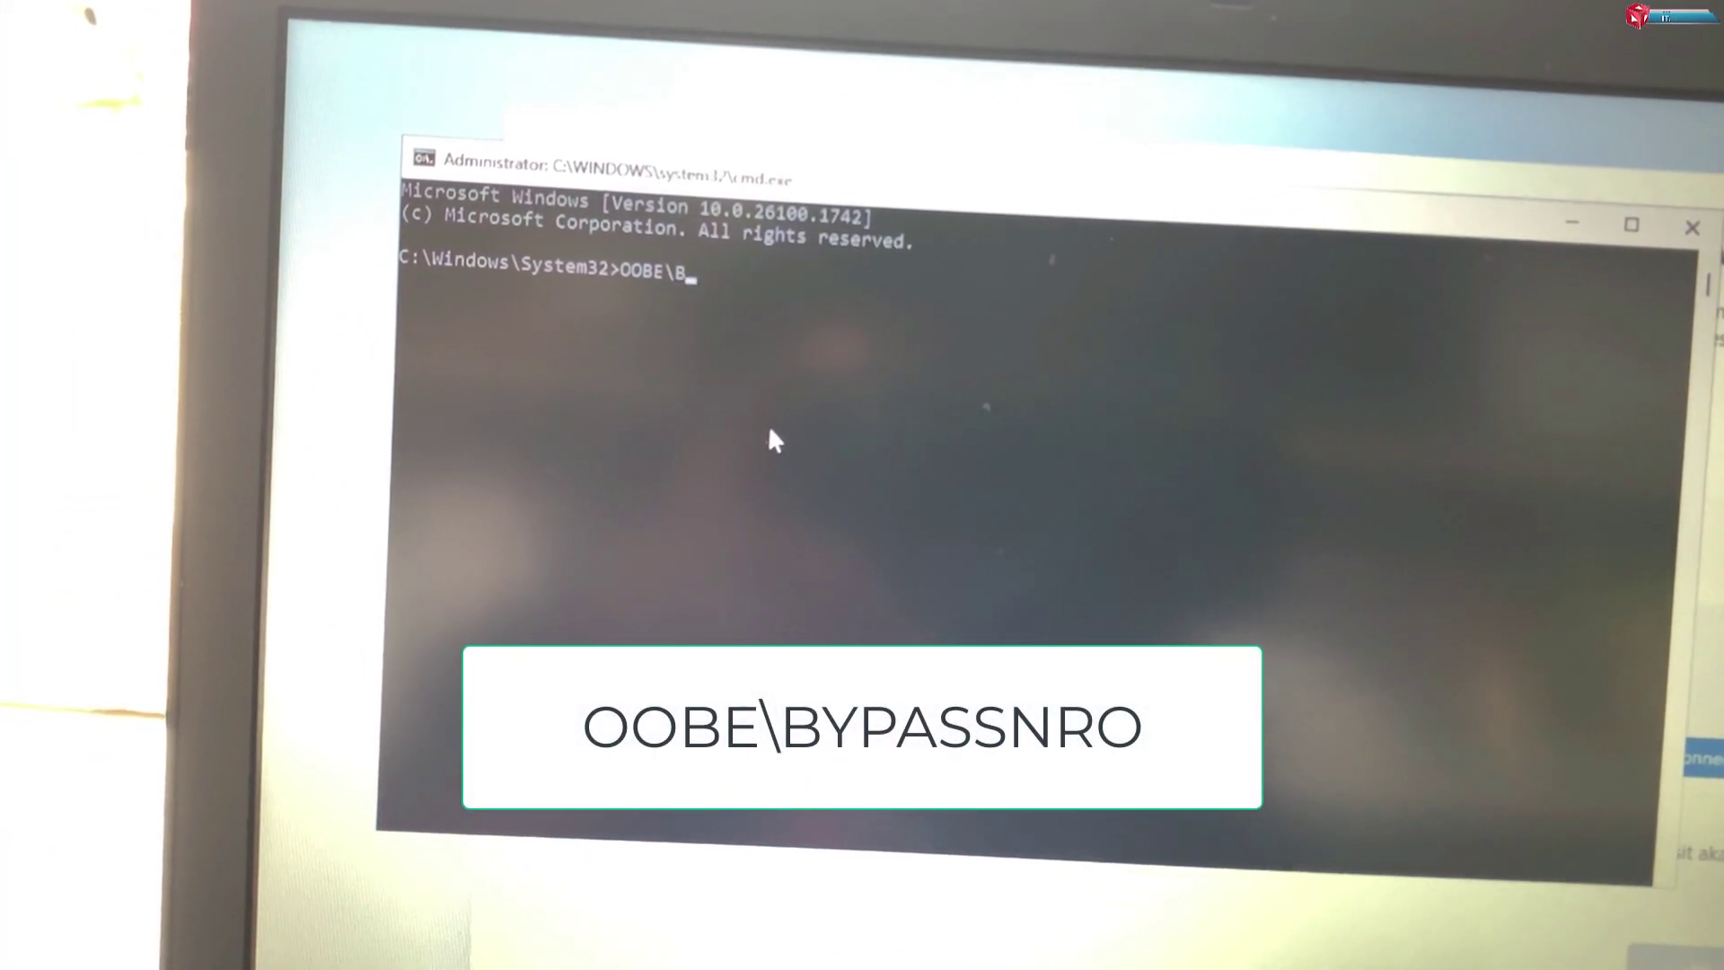
type("YPASS")
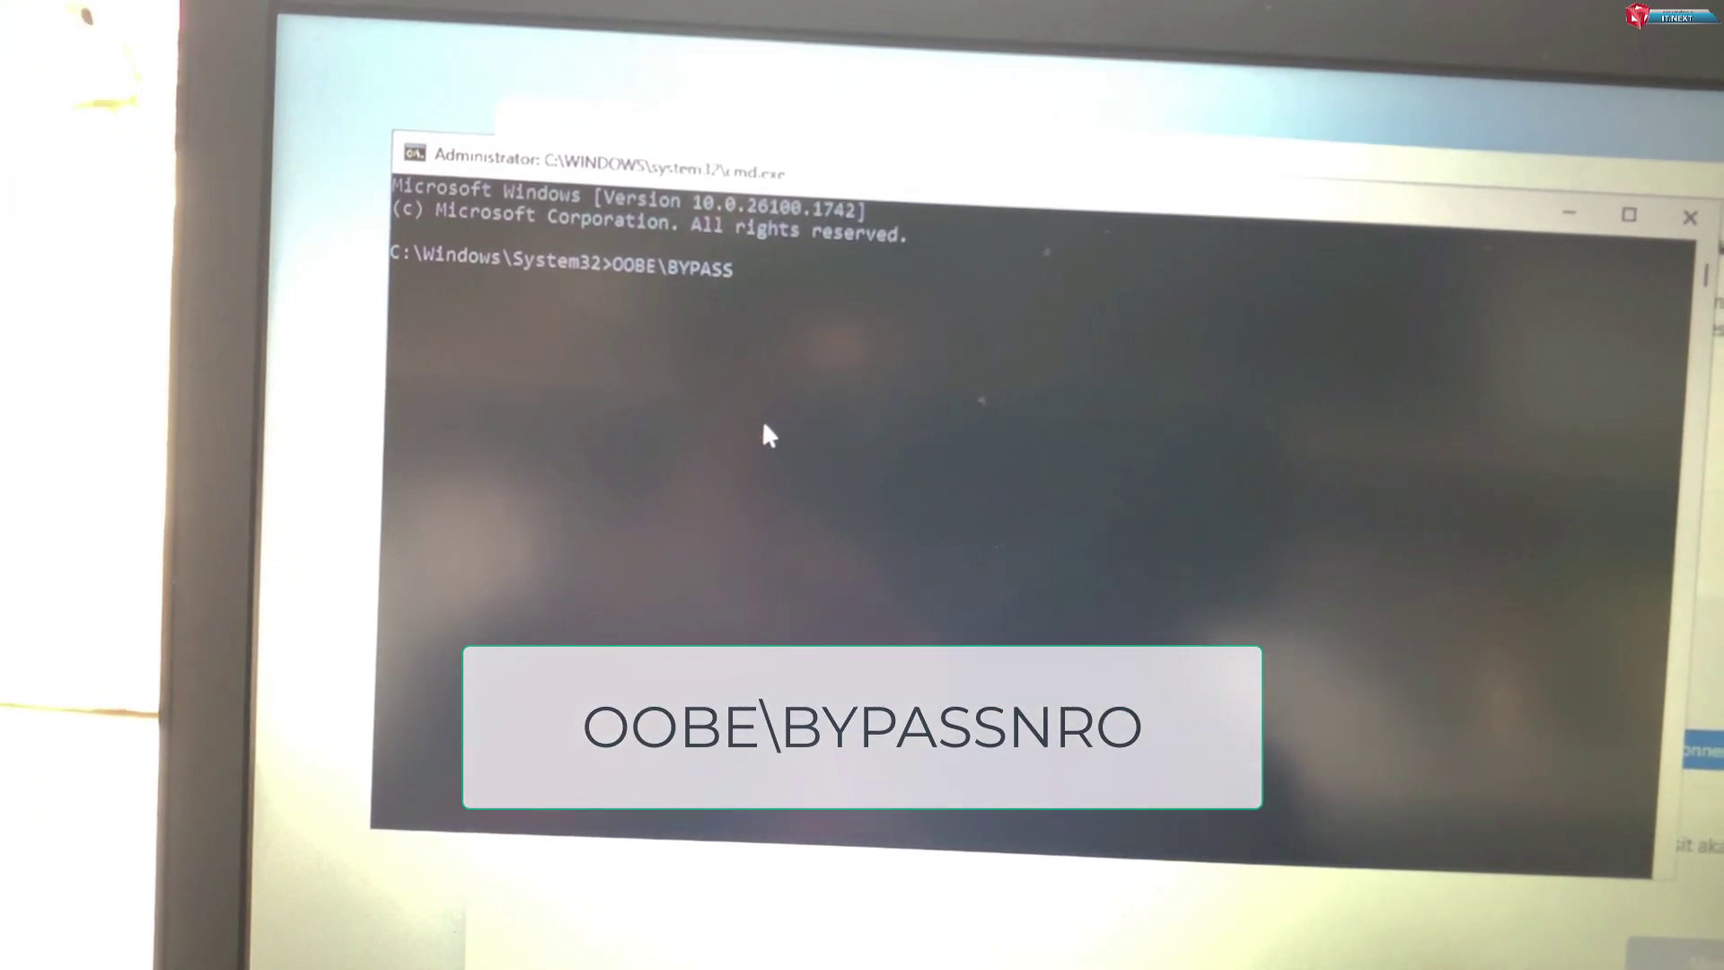
type("NRO")
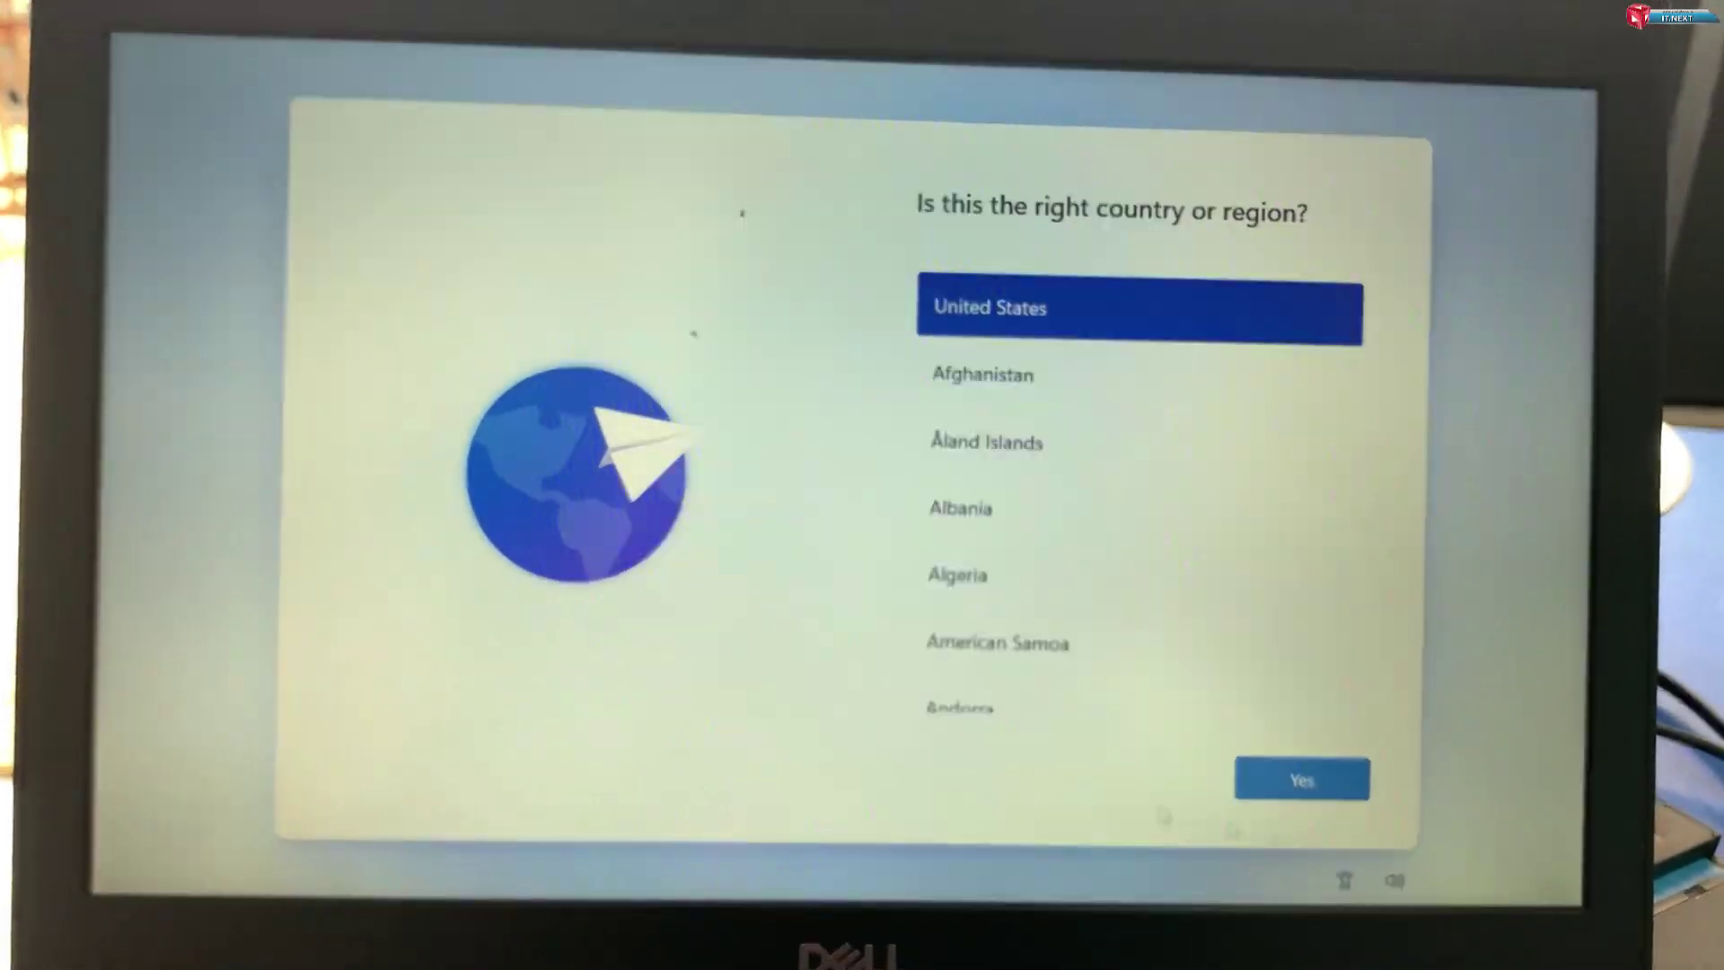
Confirm United States as the region, skip the second keyboard layout, and continue without internet
left_click(1316, 785)
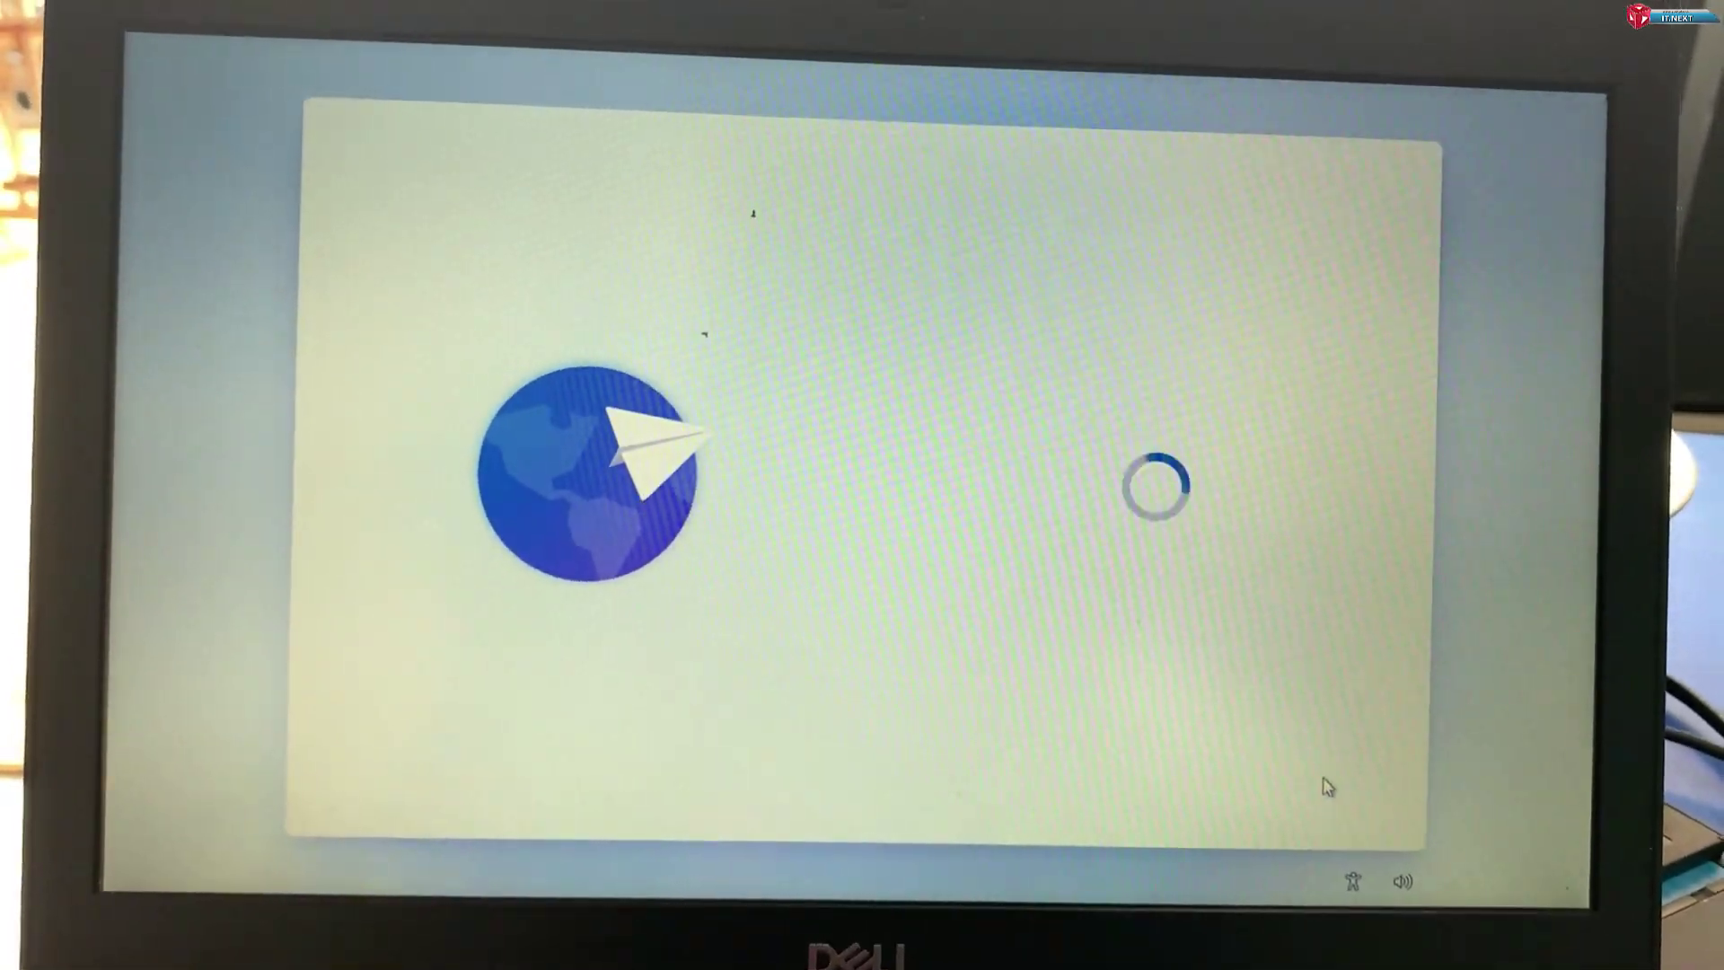
left_click(1324, 787)
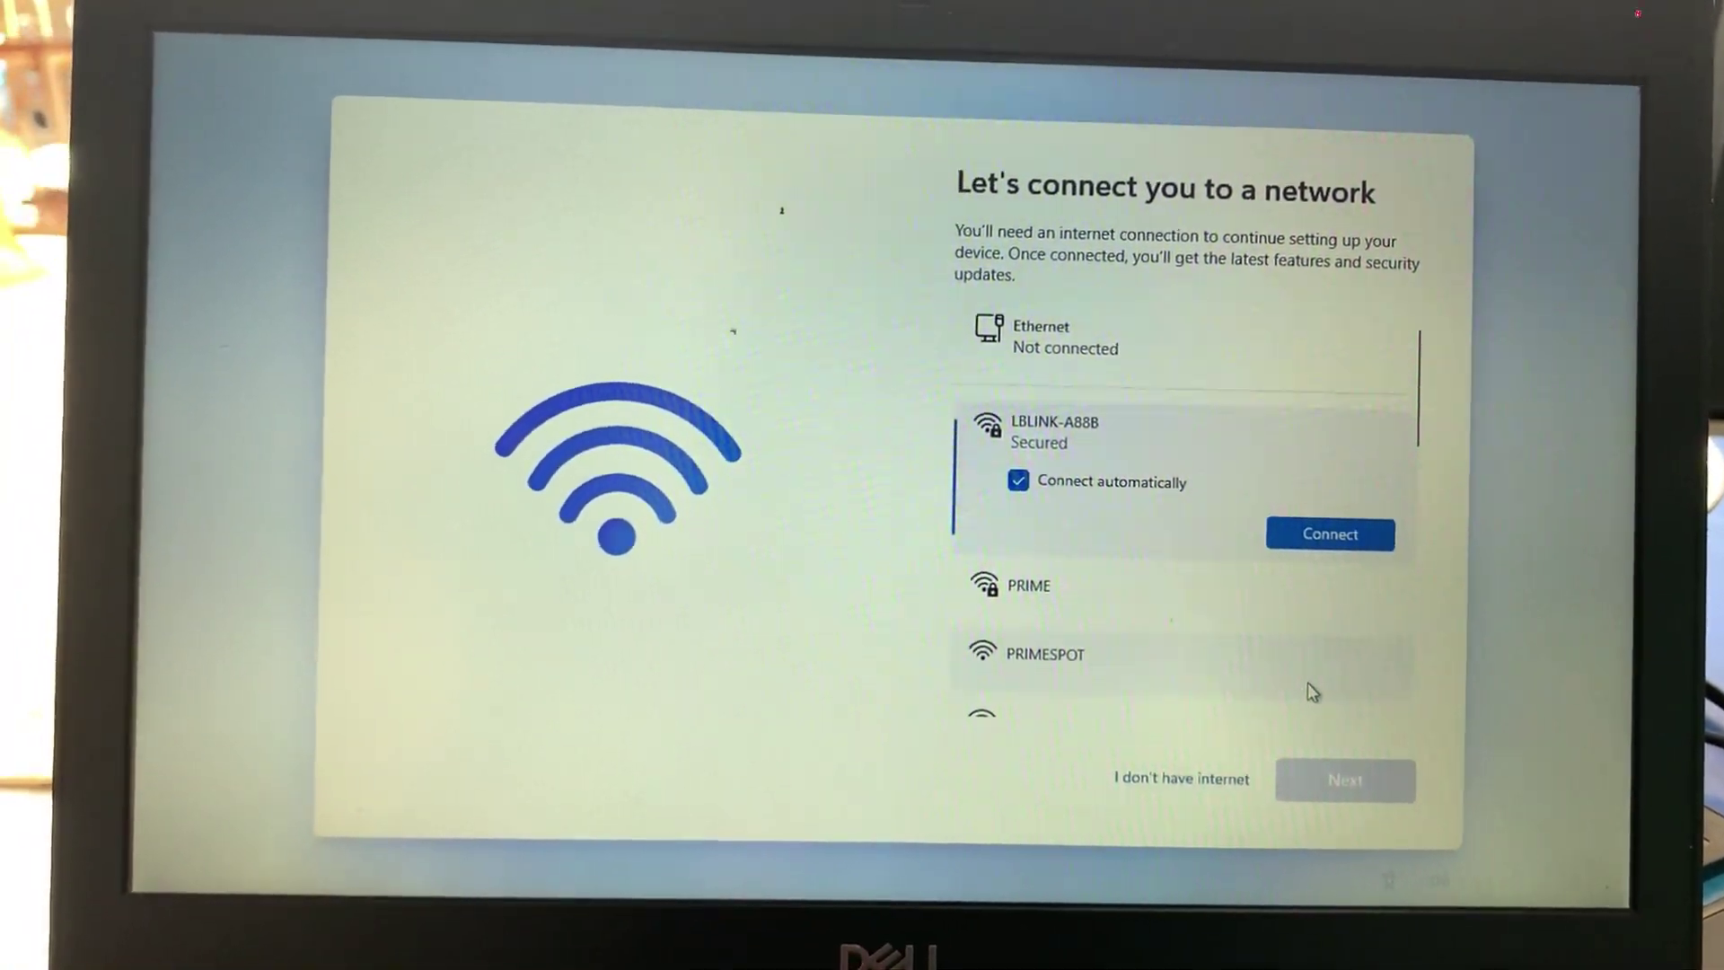
left_click(1163, 782)
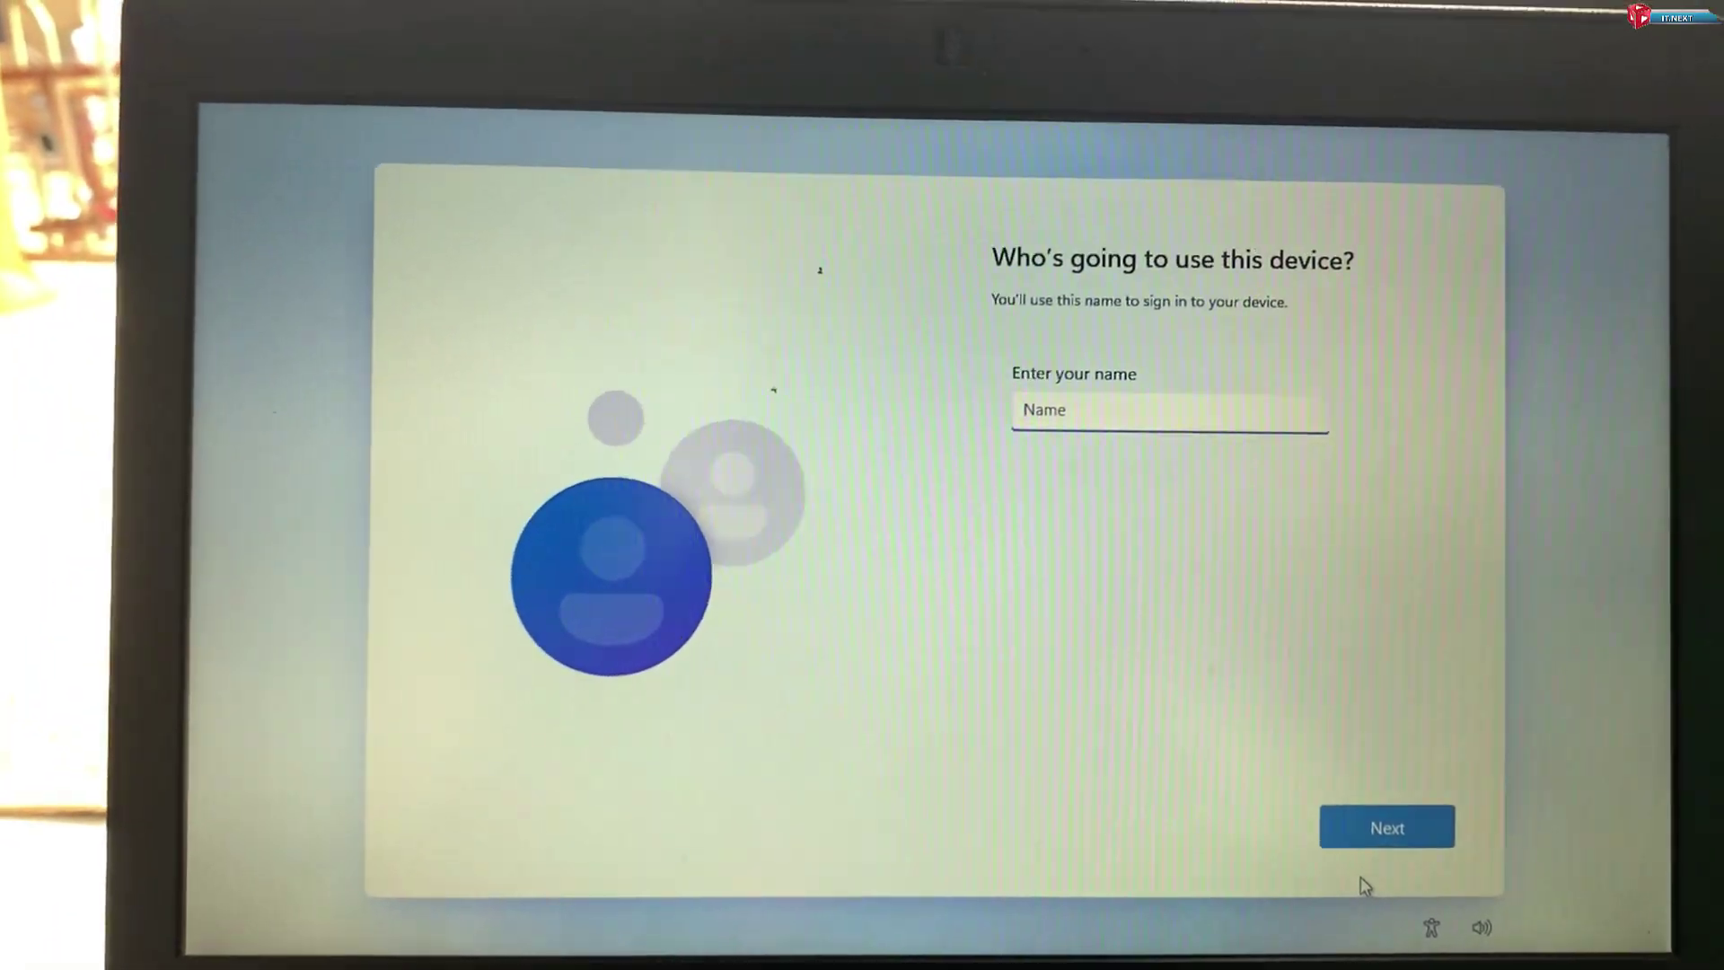
type("DELL")
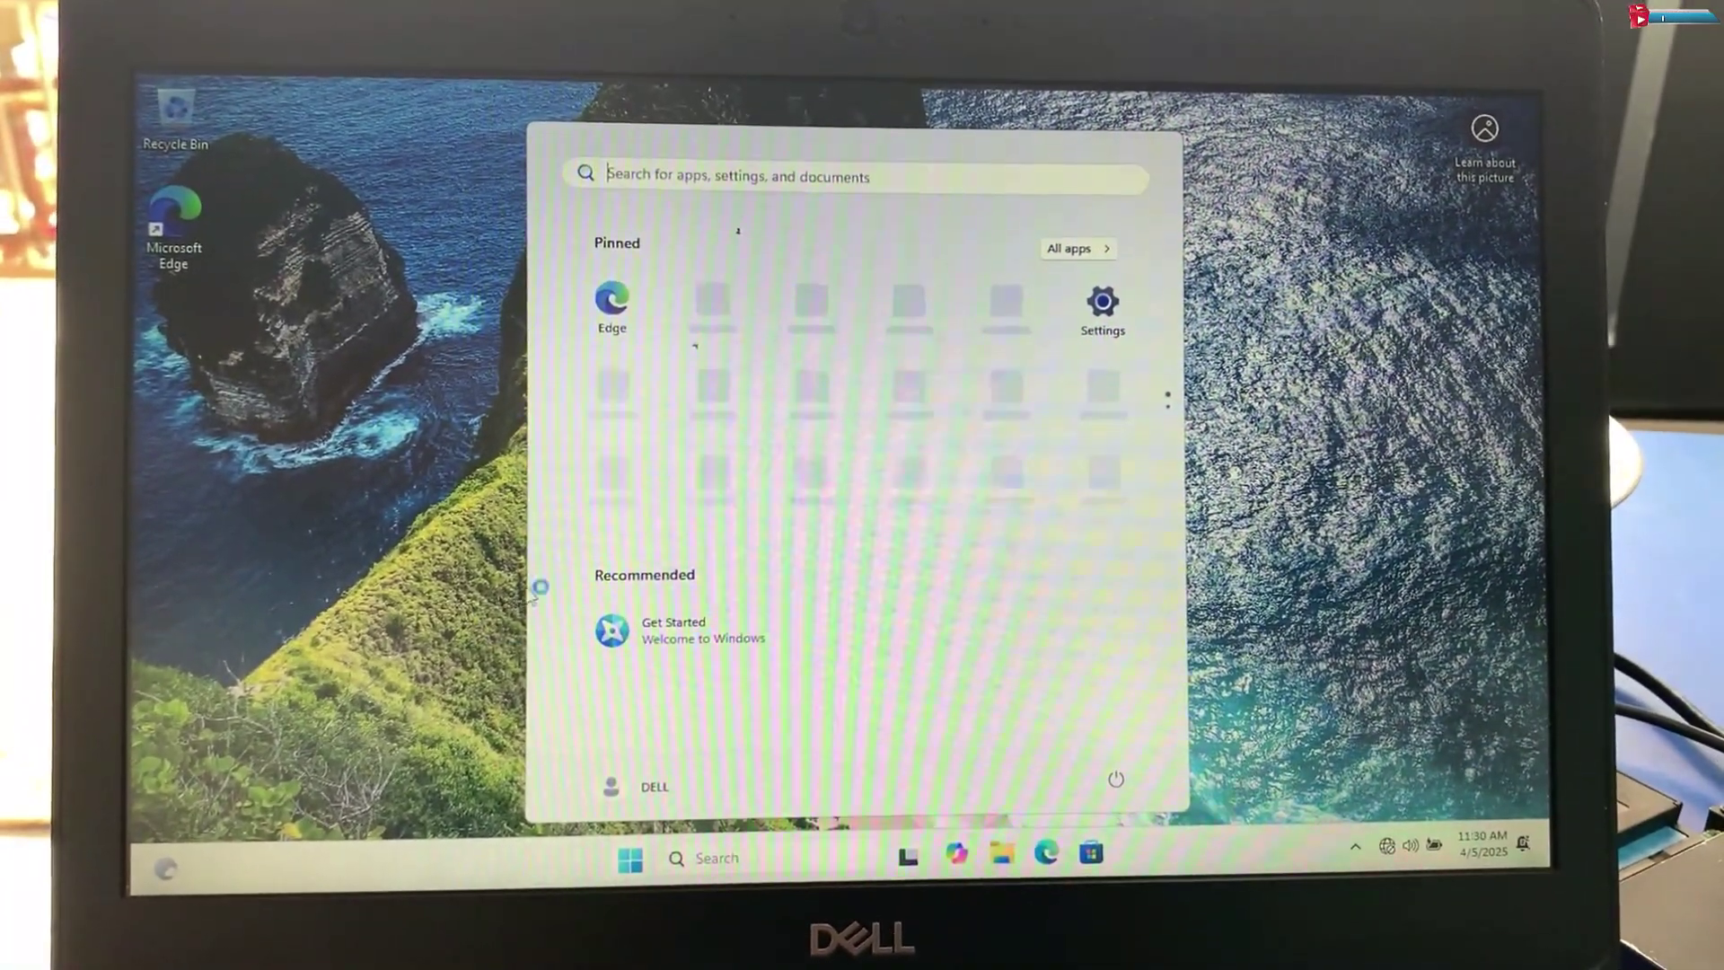
Close Start, refresh the desktop twice from its context menu, and reopen the Start menu
left_click(452, 588)
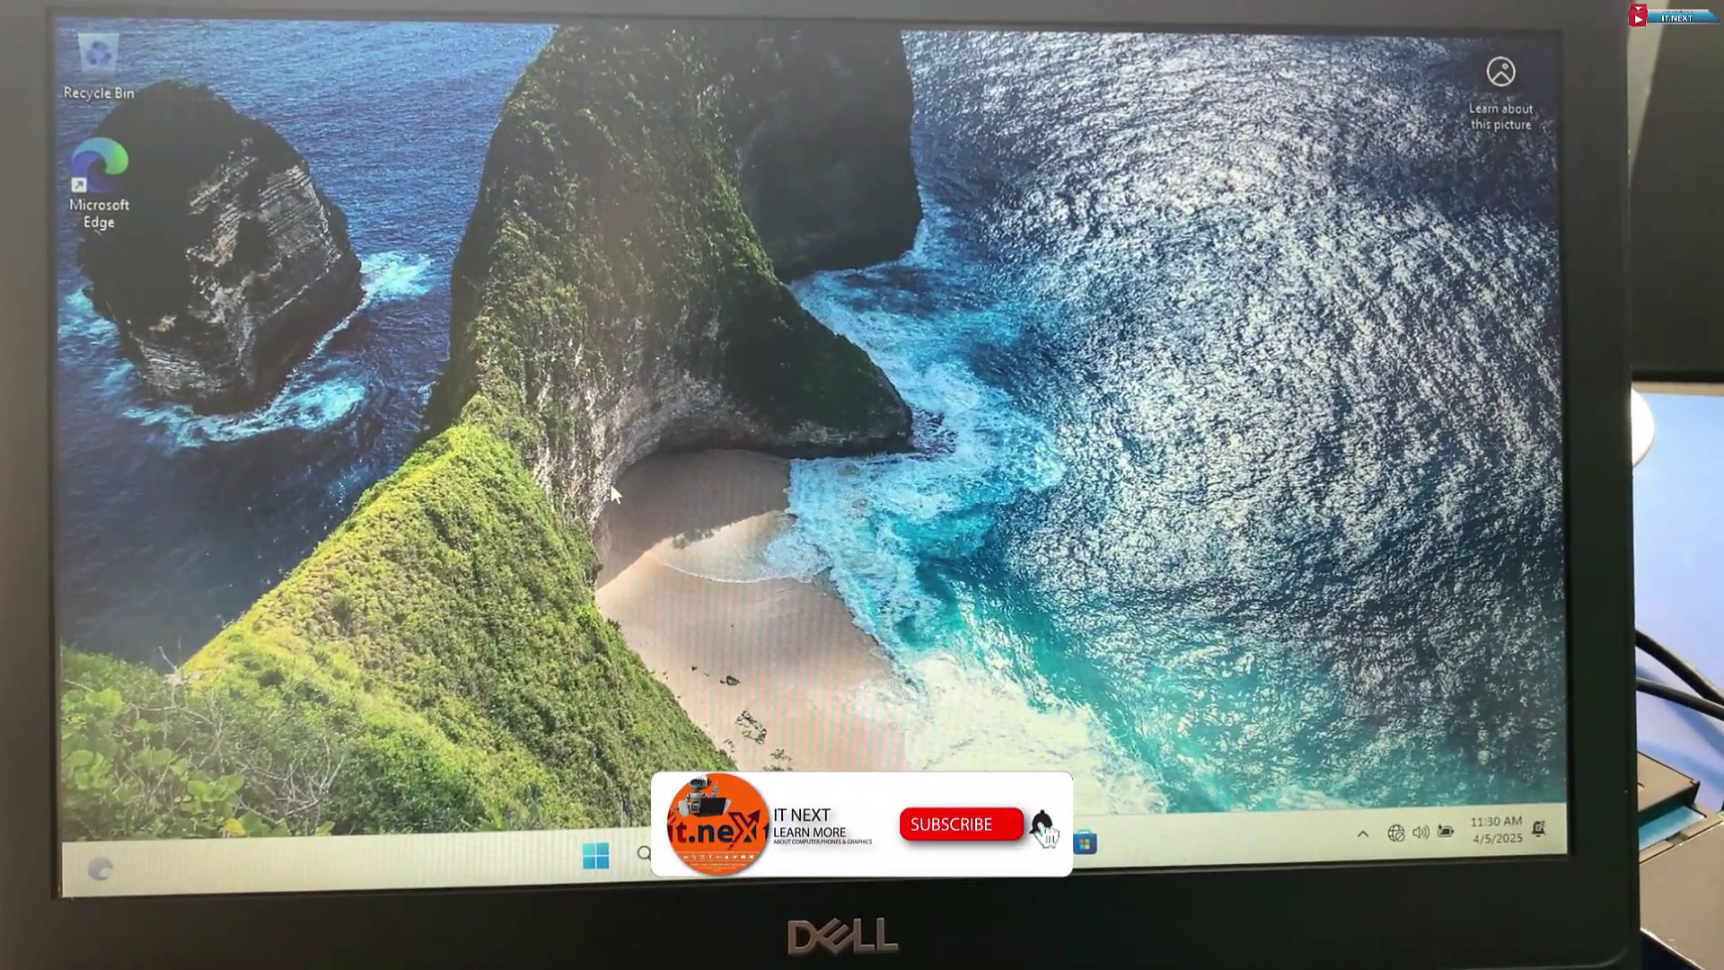
right_click(611, 479)
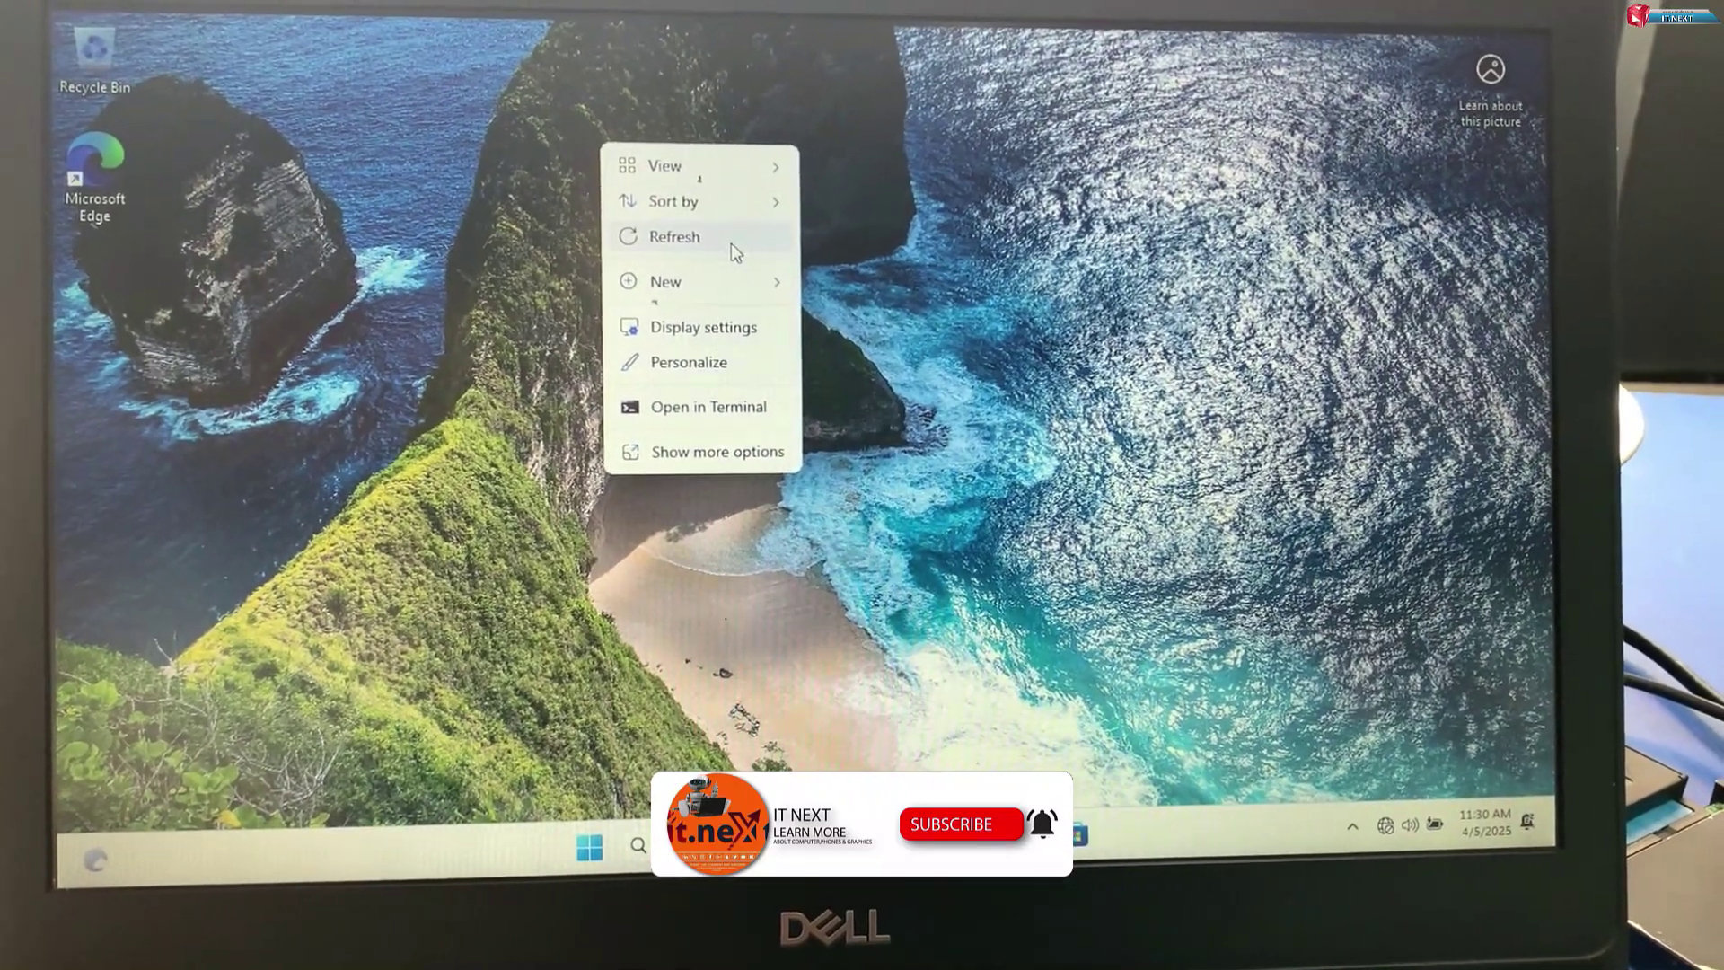
left_click(732, 243)
right_click(731, 280)
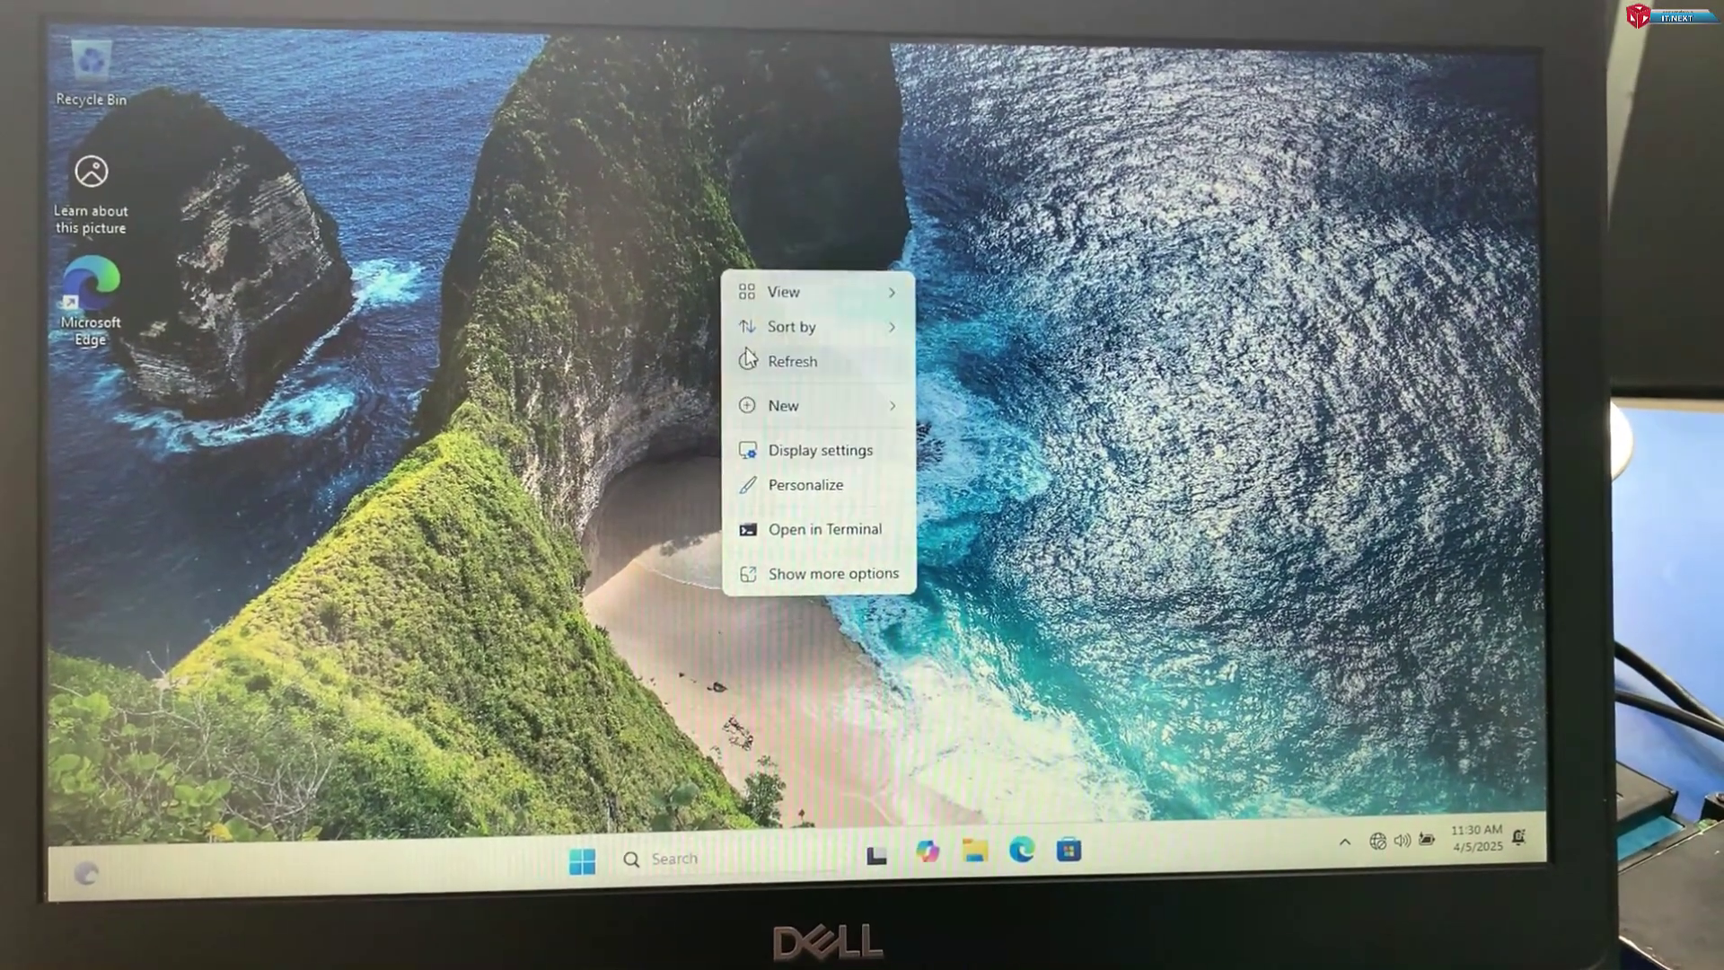
left_click(750, 364)
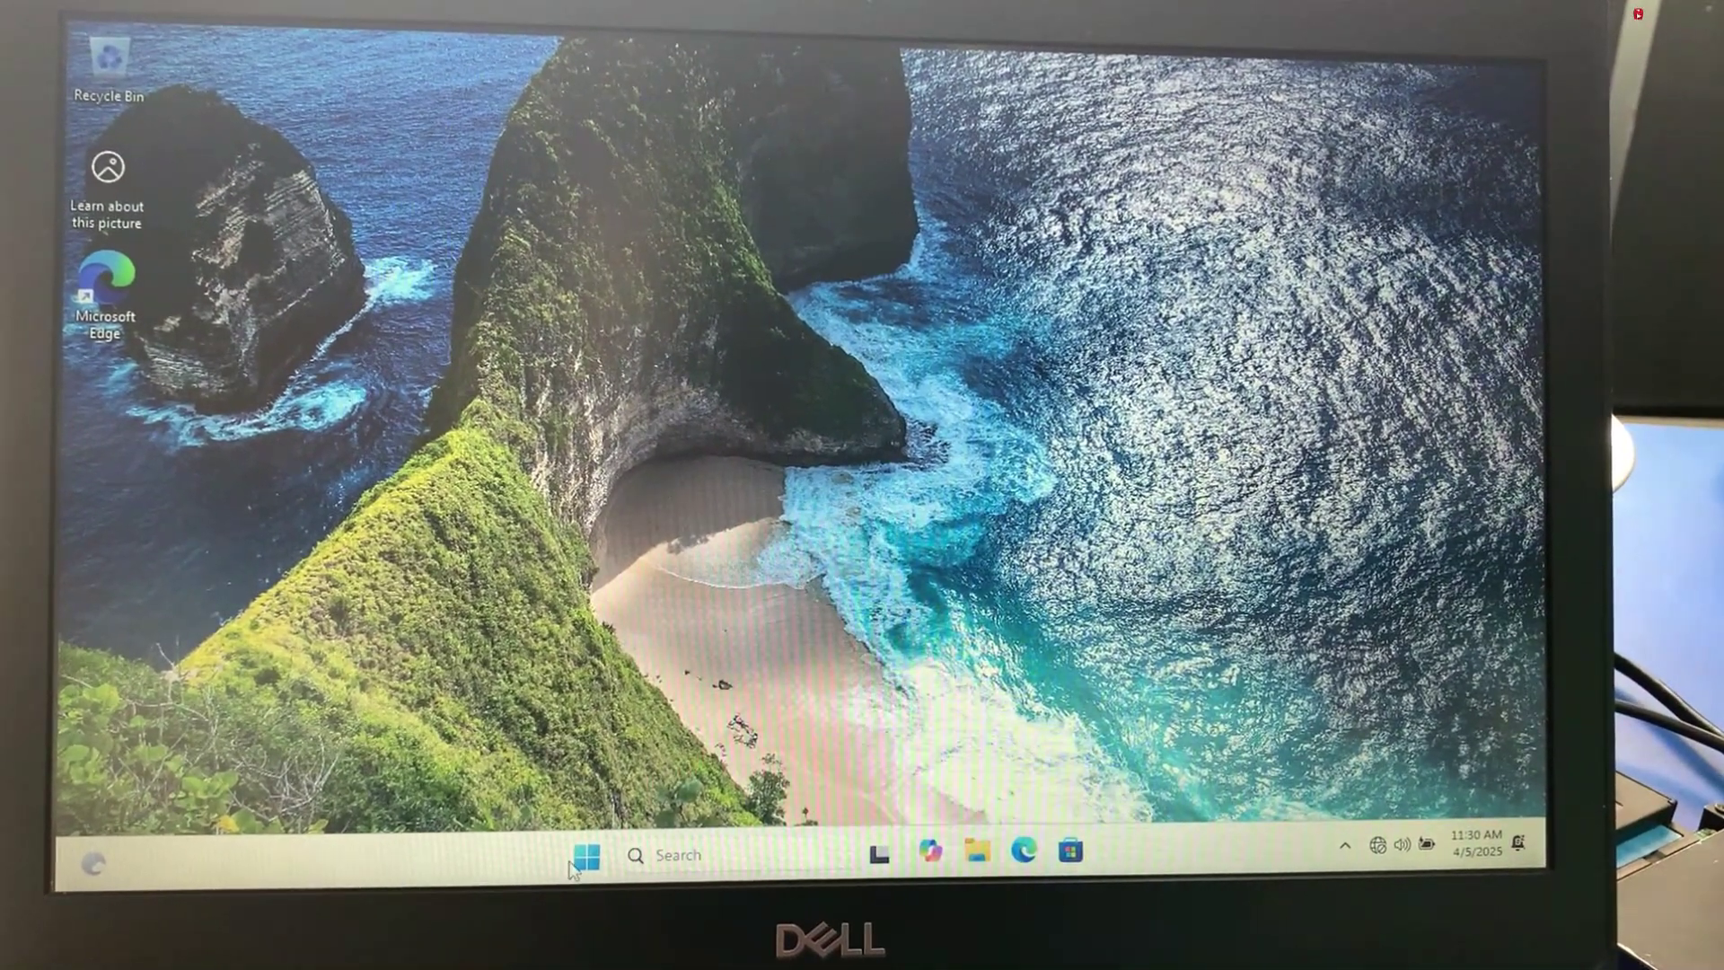
left_click(581, 856)
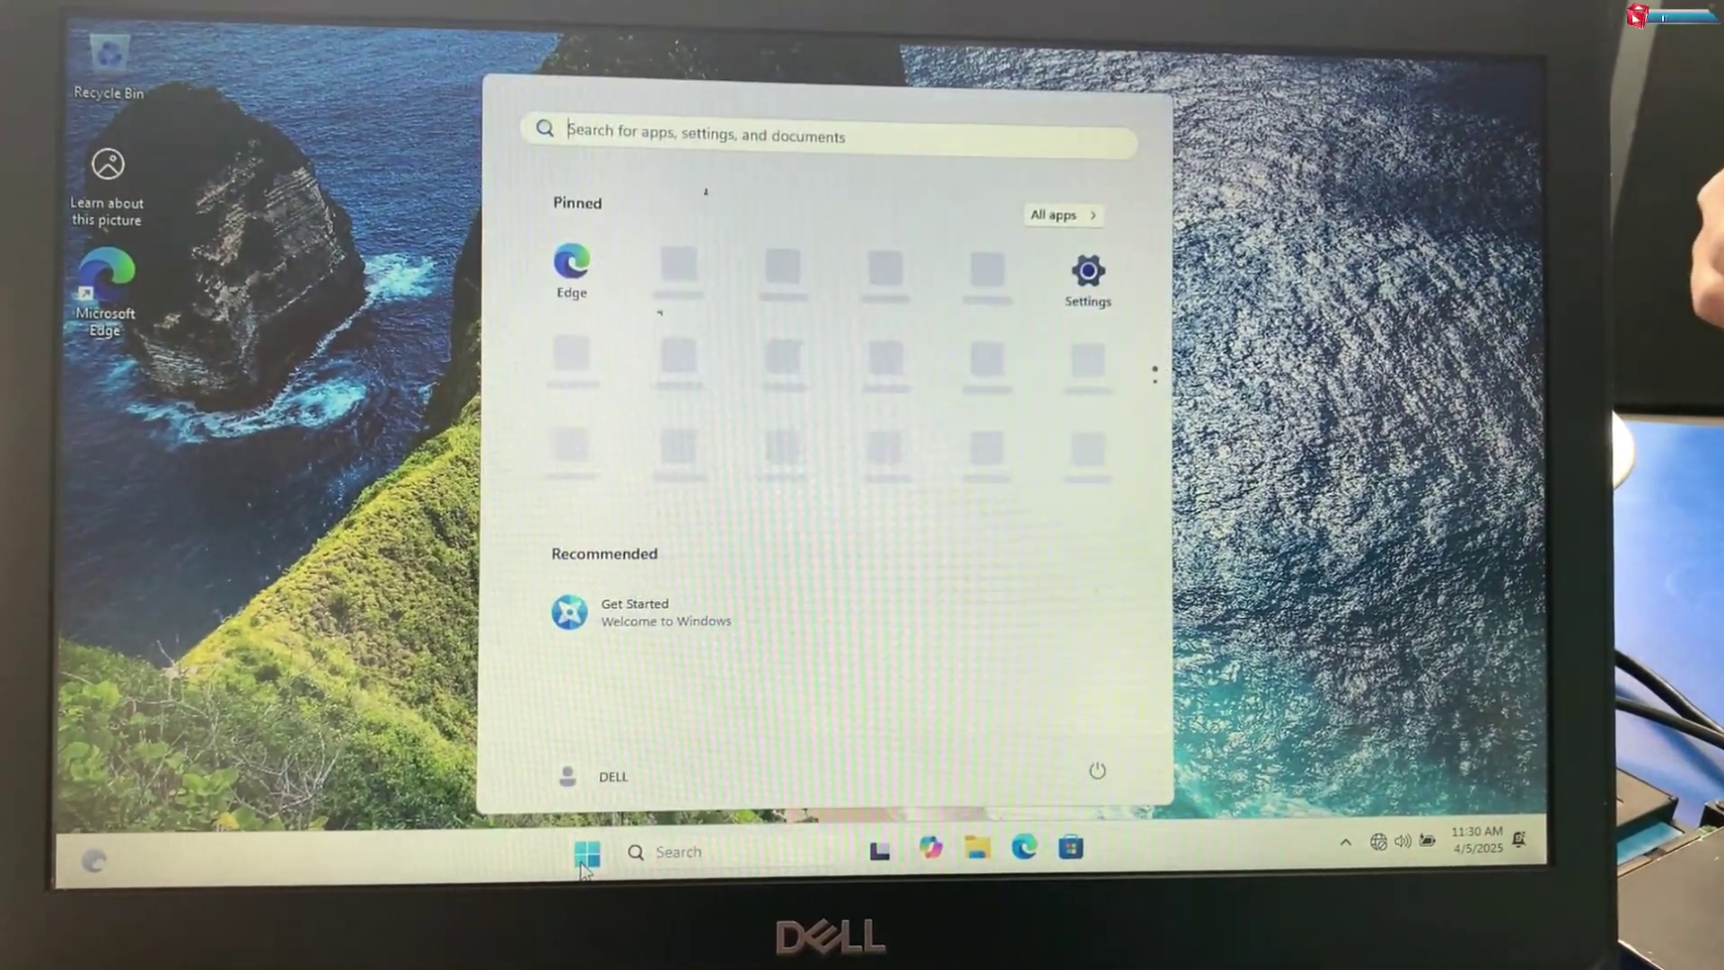
Open Settings from Start and go to the System page
left_click(1092, 289)
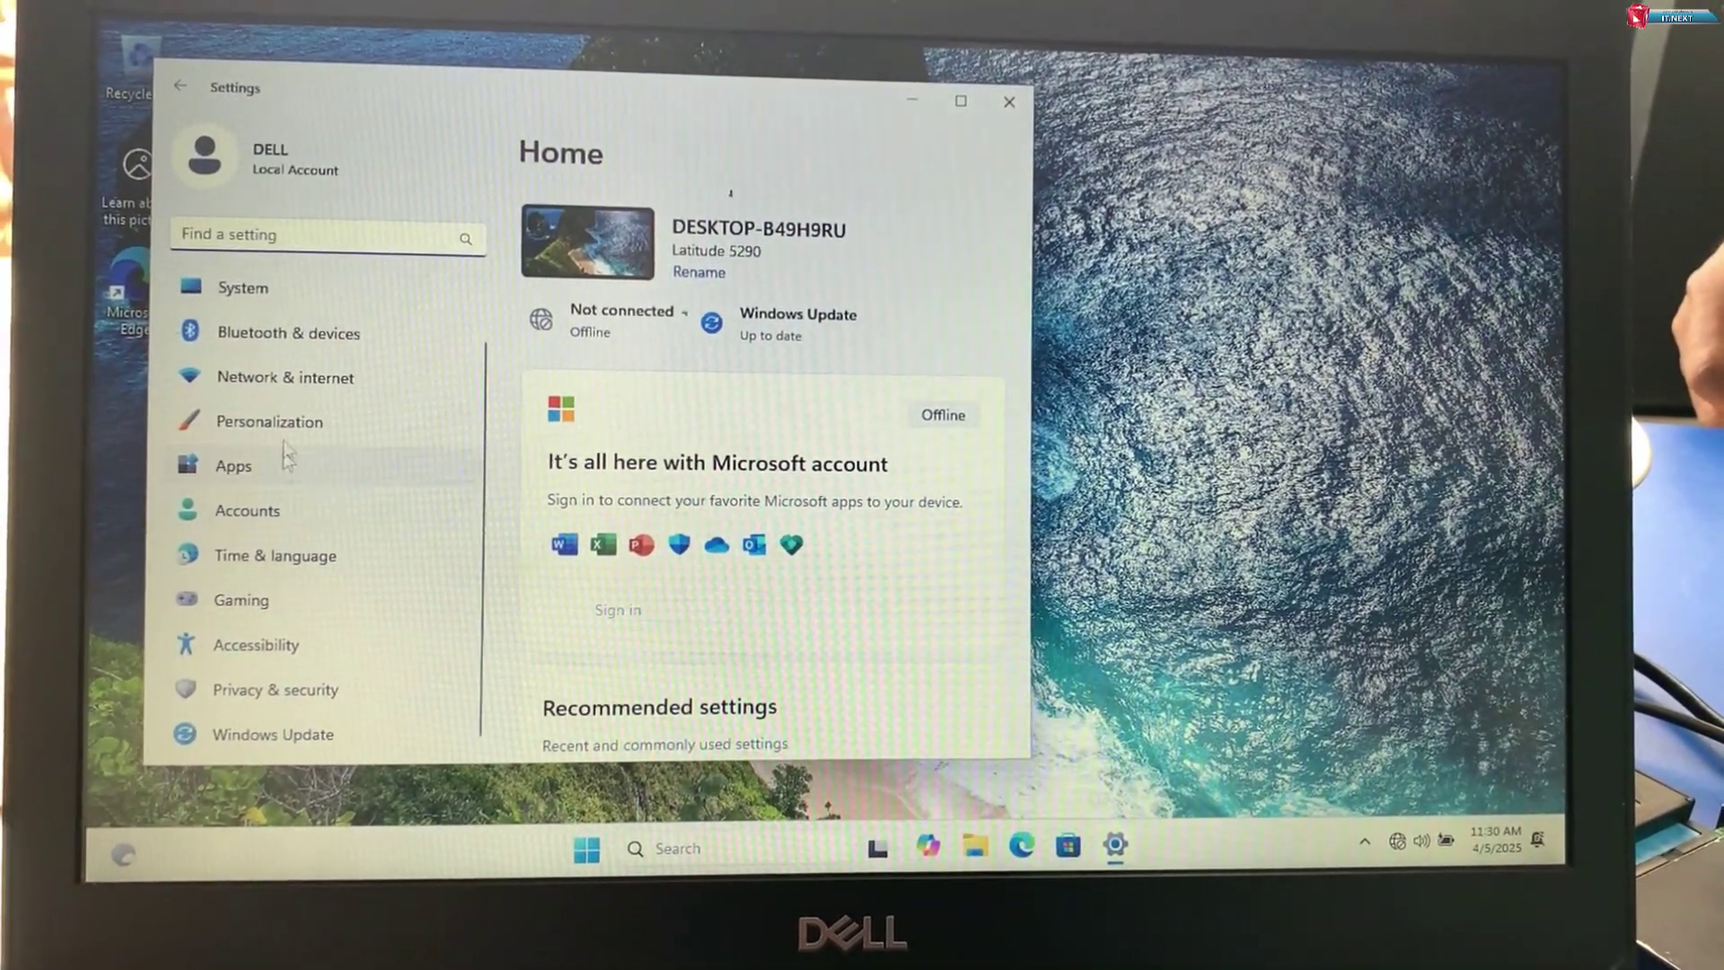
left_click(298, 347)
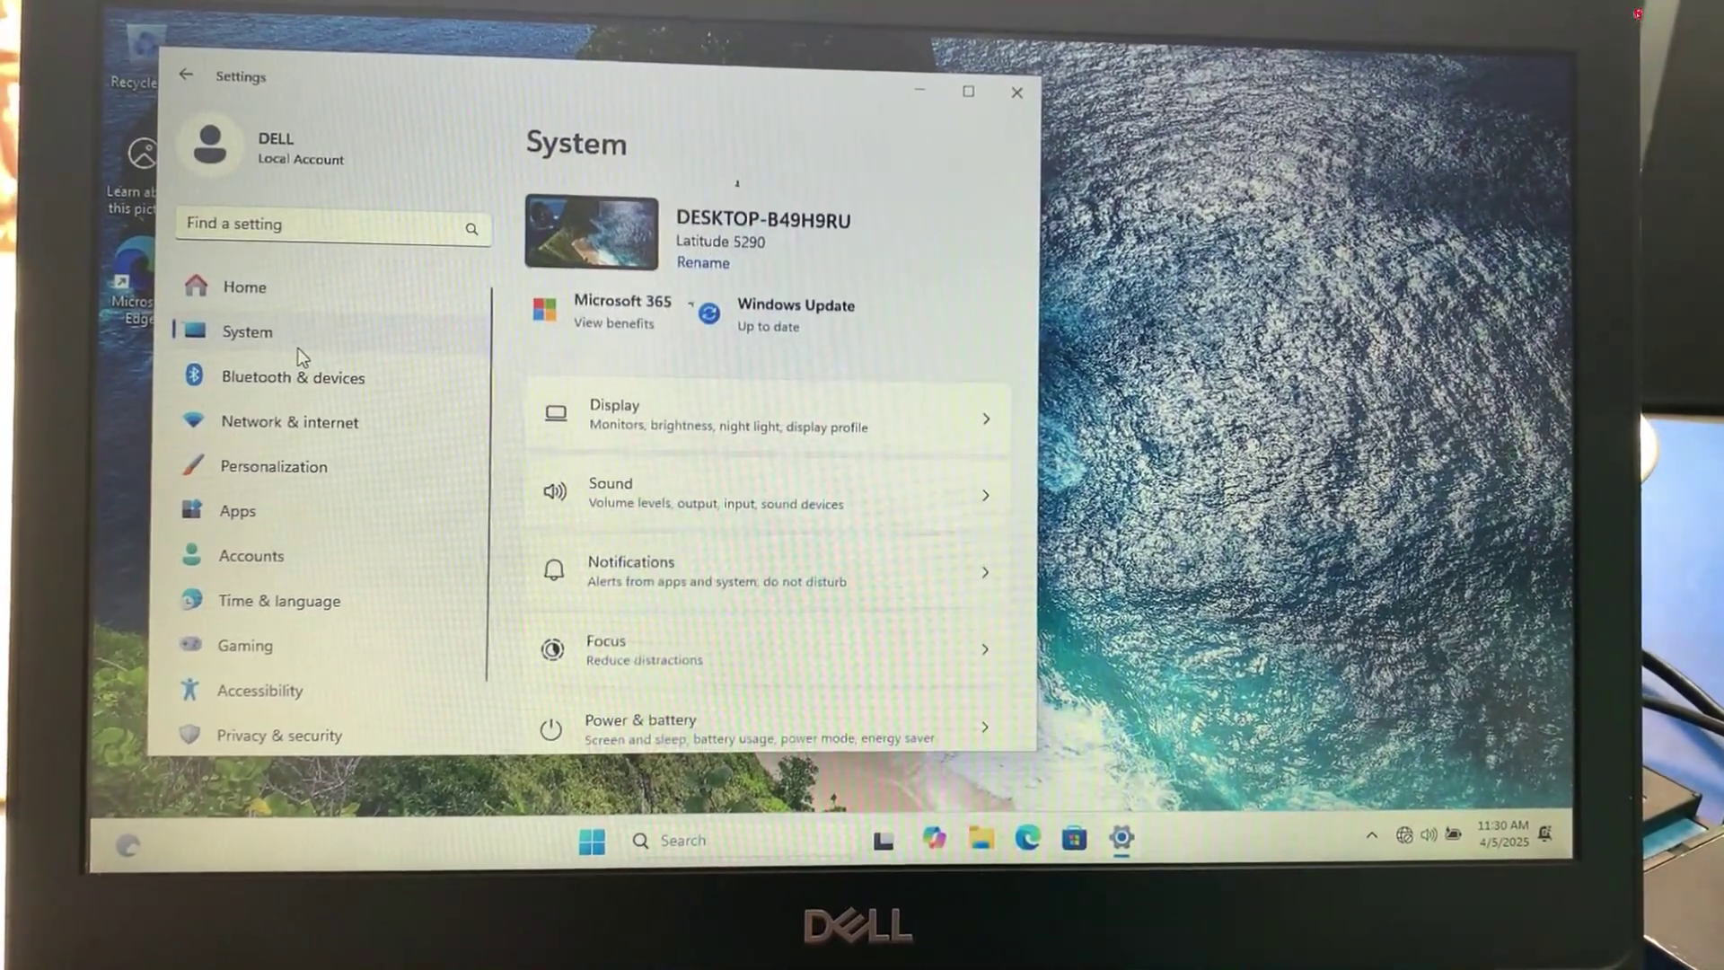
scroll(646, 607, "down", 3)
scroll(674, 671, "down", 2)
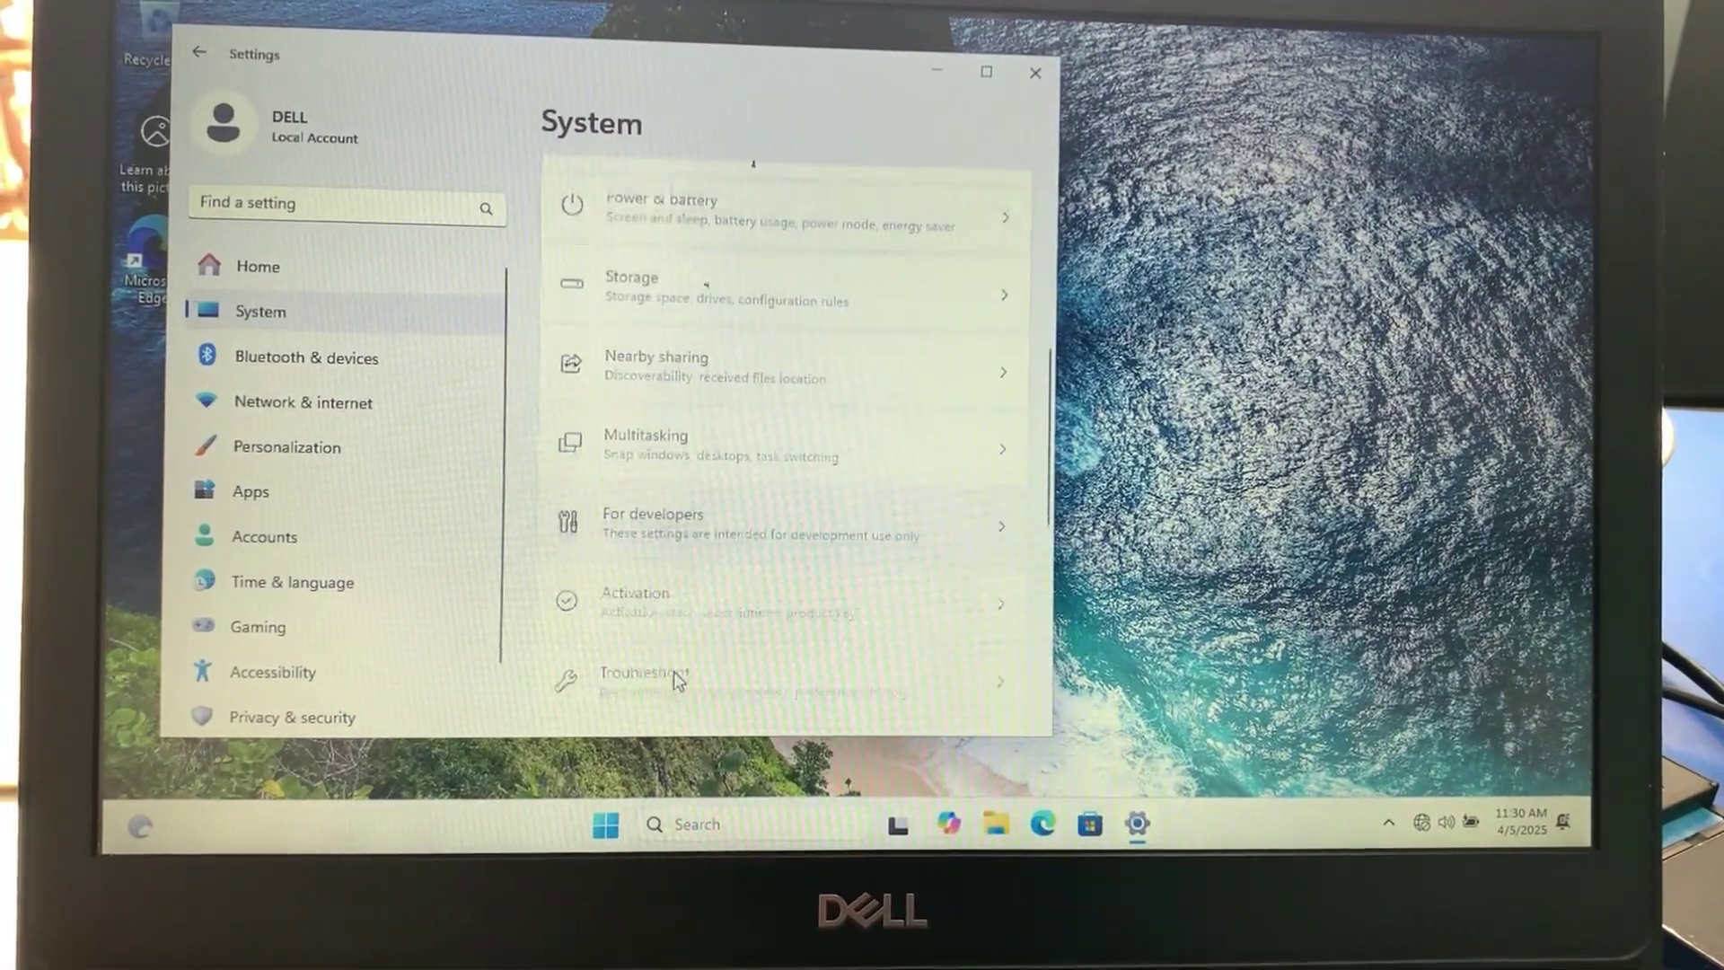
scroll(678, 683, "down", 3)
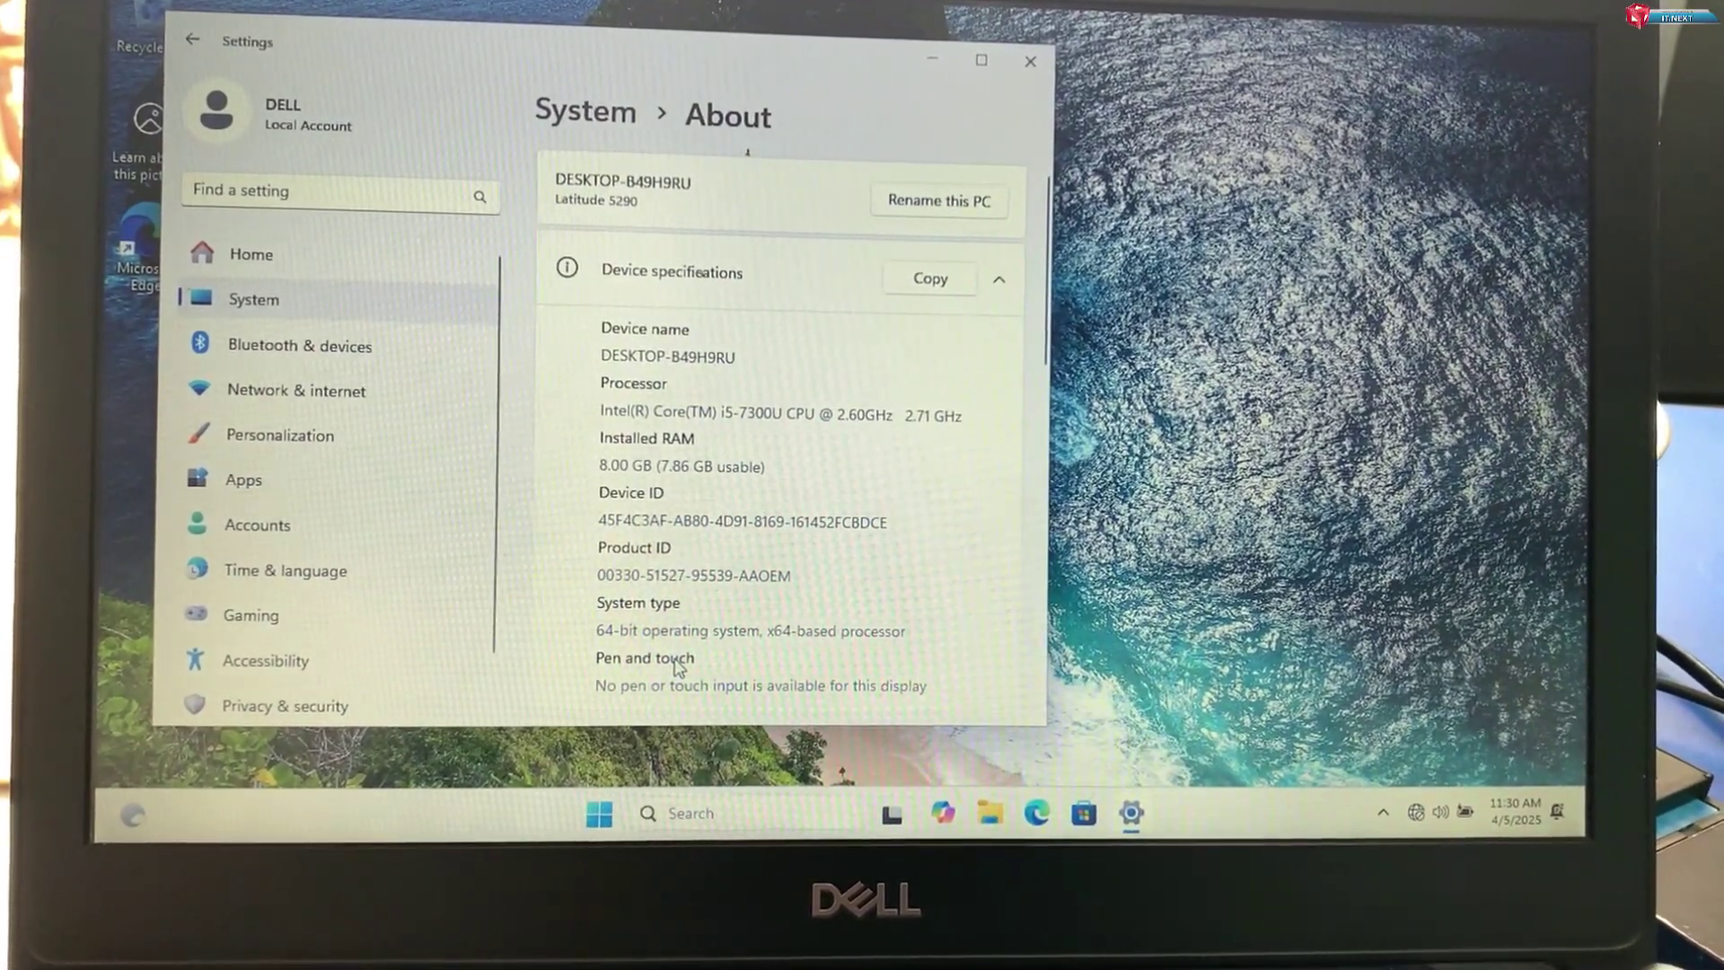
scroll(683, 673, "down", 3)
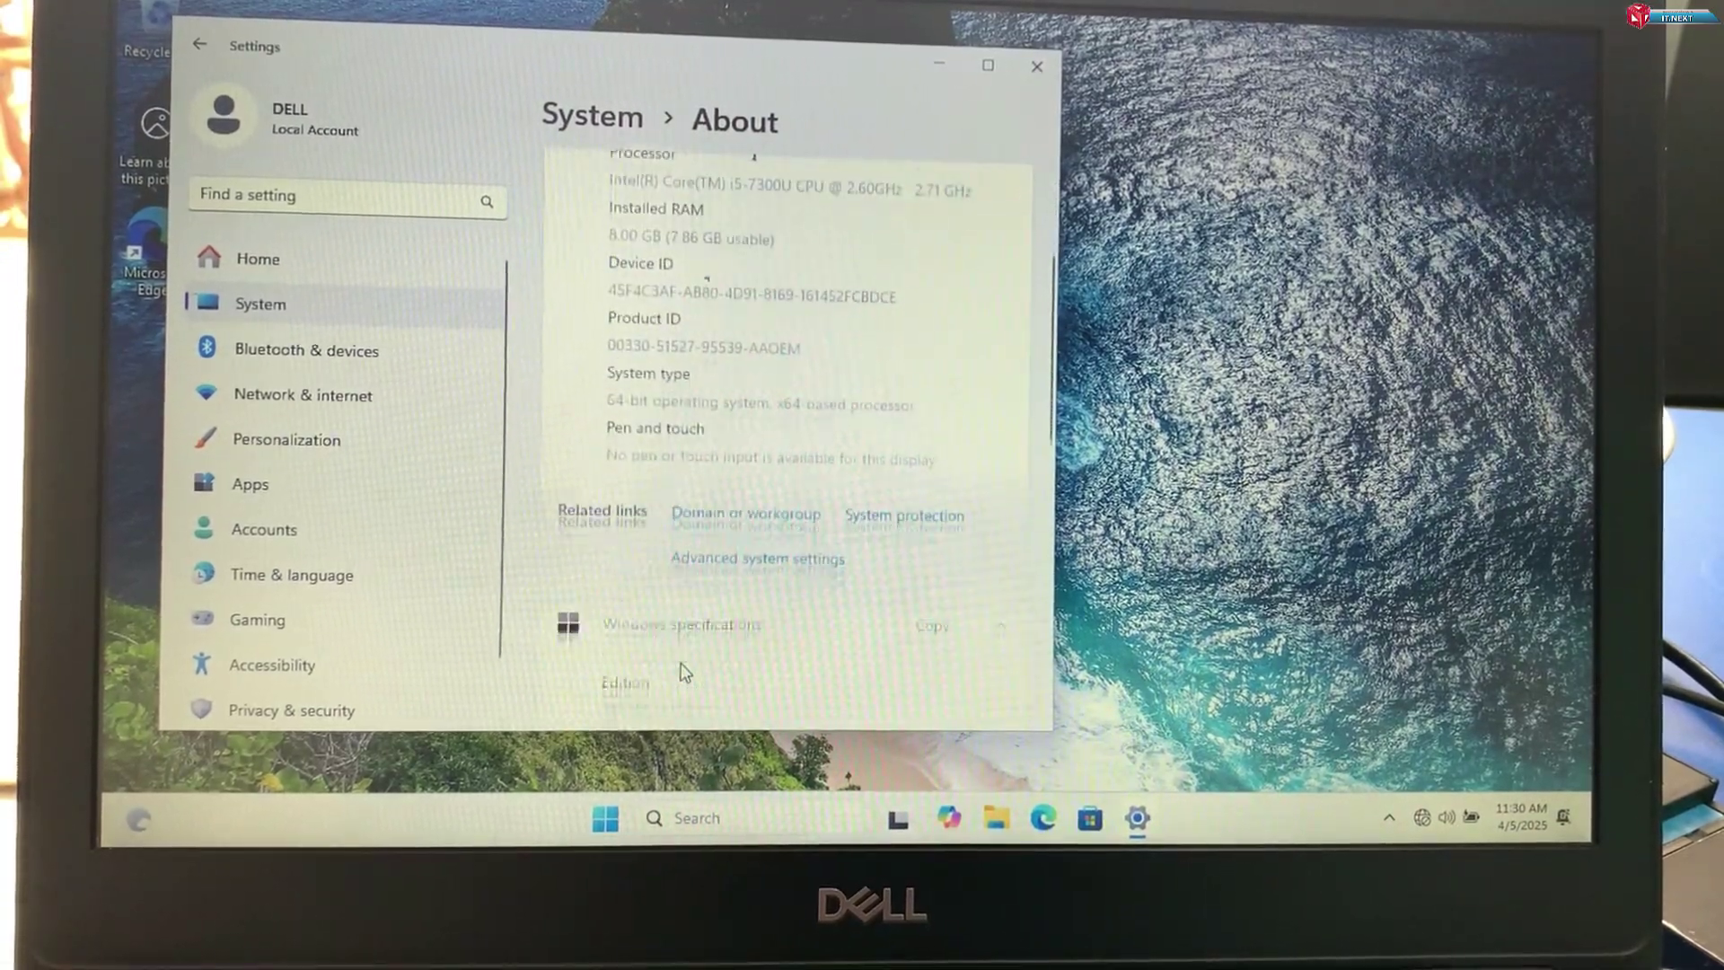